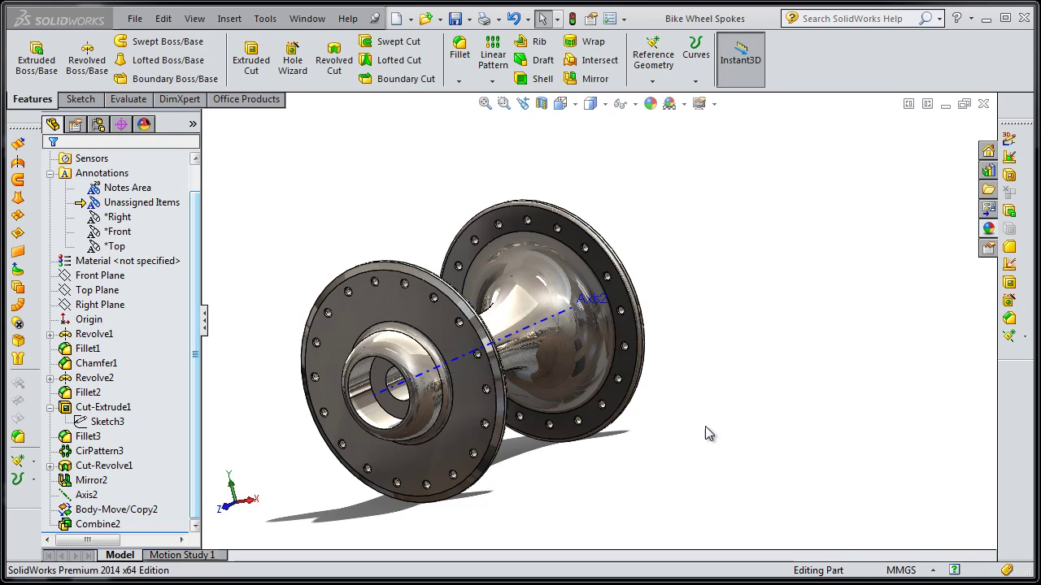
Roll the feature tree back above Mirror2, leaving one flange and barrel after Cut-Revolve1
mouse_move(685, 400)
middle_mouse_down()
mouse_move(704, 398)
mouse_move(724, 360)
mouse_move(560, 410)
mouse_move(687, 393)
mouse_move(688, 416)
middle_mouse_up()
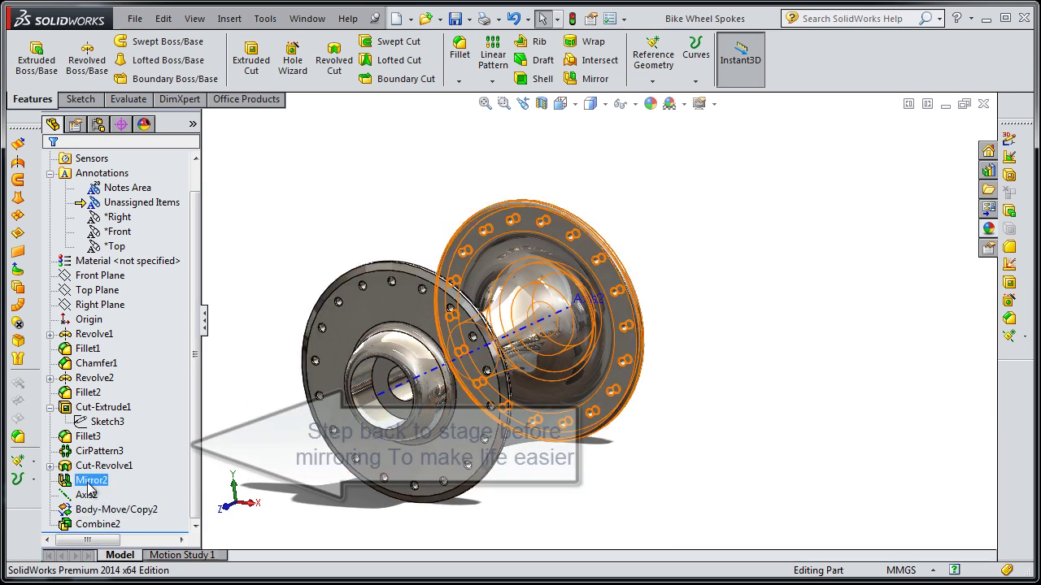
left_click(94, 422)
left_click(104, 509)
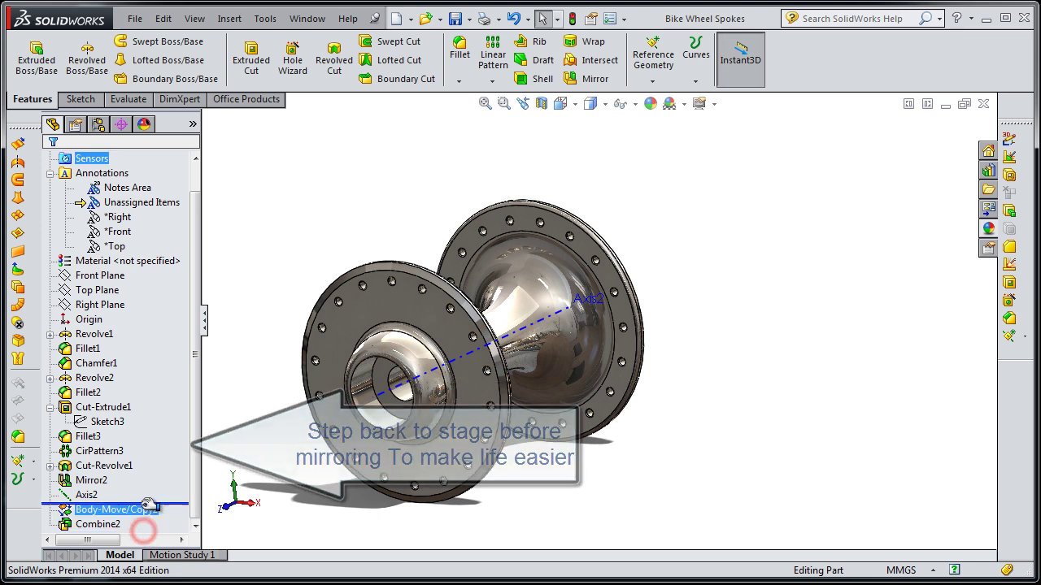
left_click_drag(150, 531, 143, 461)
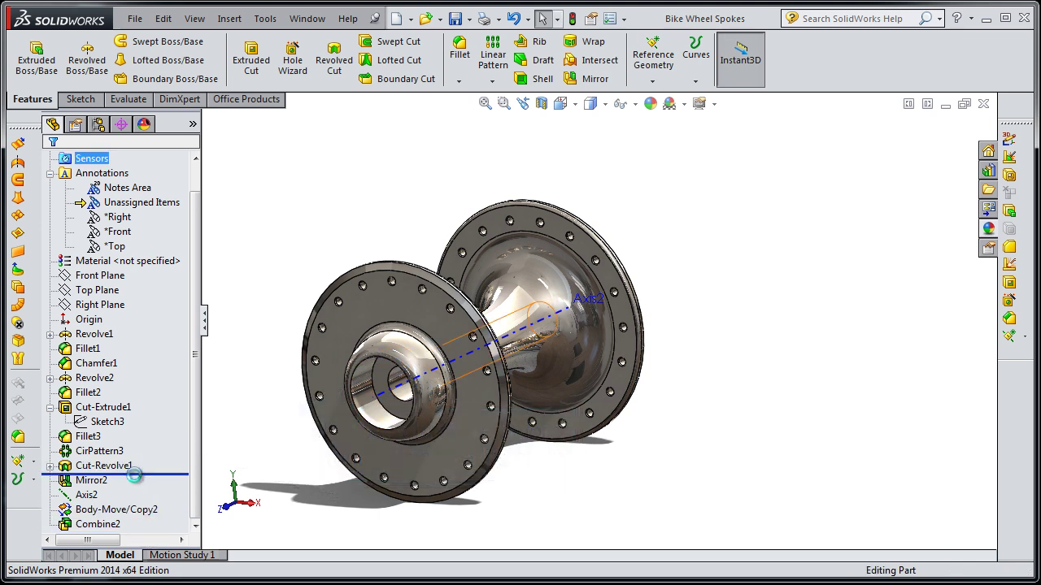
middle_click_drag(493, 448, 557, 412)
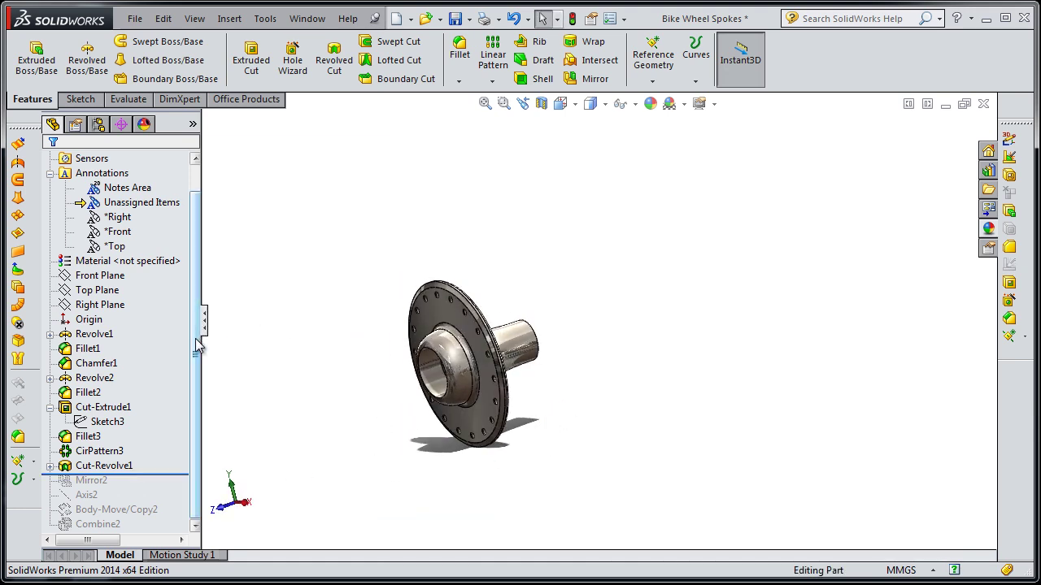
Start a sketch on the Front Plane, viewed face-on, with a circle centred at the origin
left_click(99, 277)
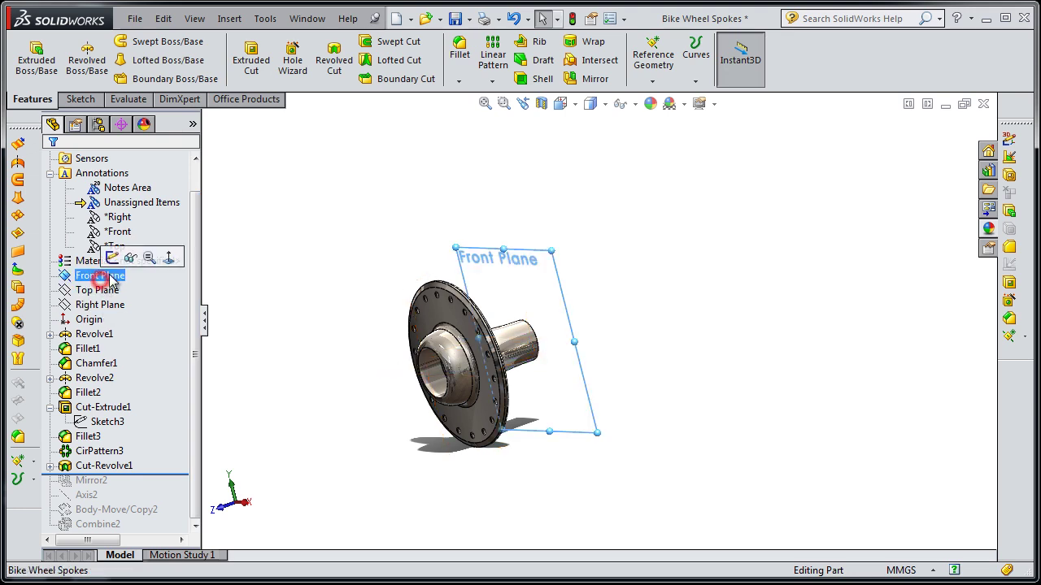
left_click(113, 258)
left_click(667, 62)
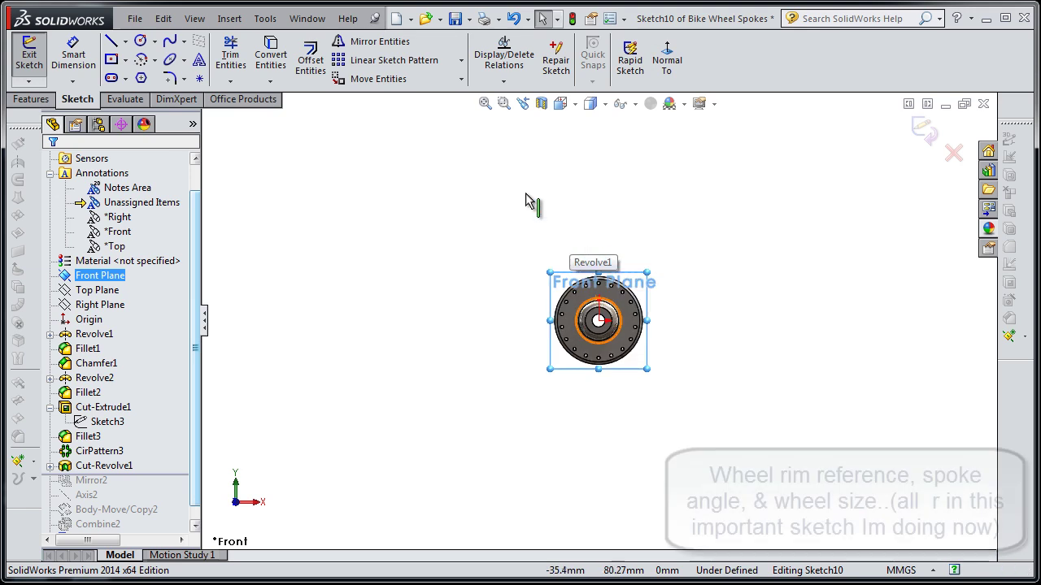
left_click(140, 41)
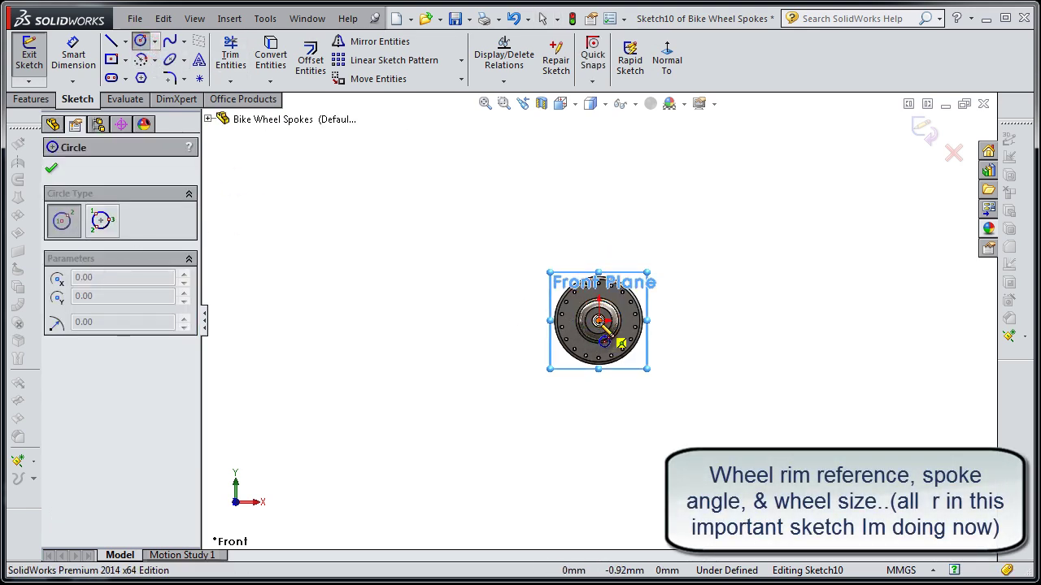
left_click(598, 321)
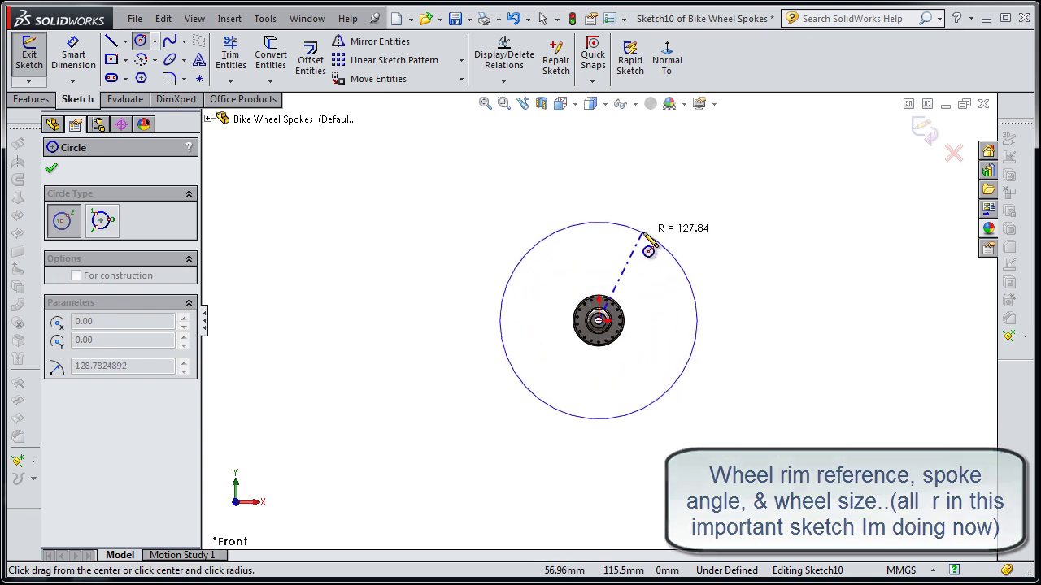
left_click(598, 172)
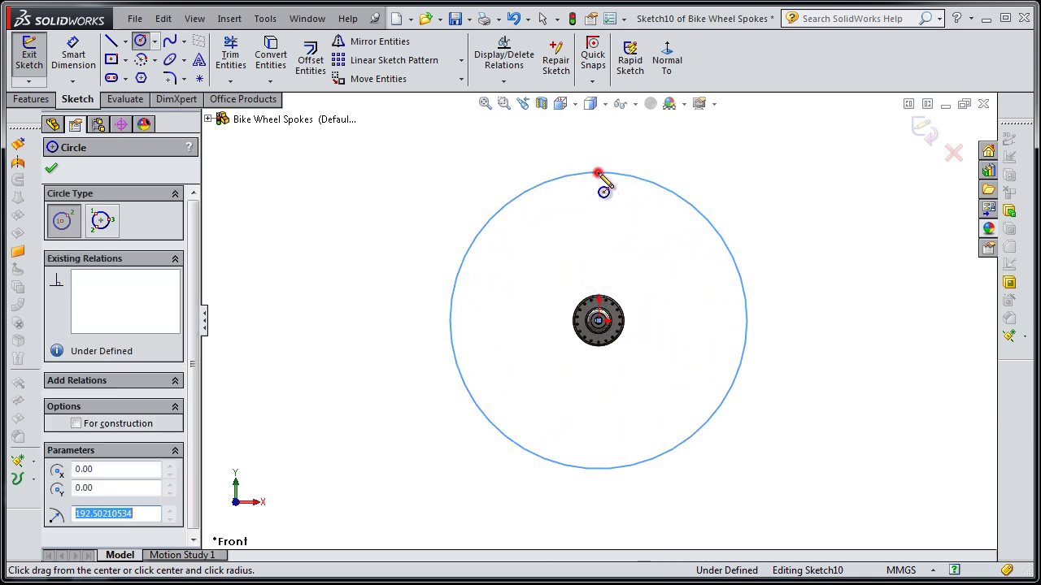
Dimension the circle to 660.4 mm diameter and make it construction geometry
left_click(77, 55)
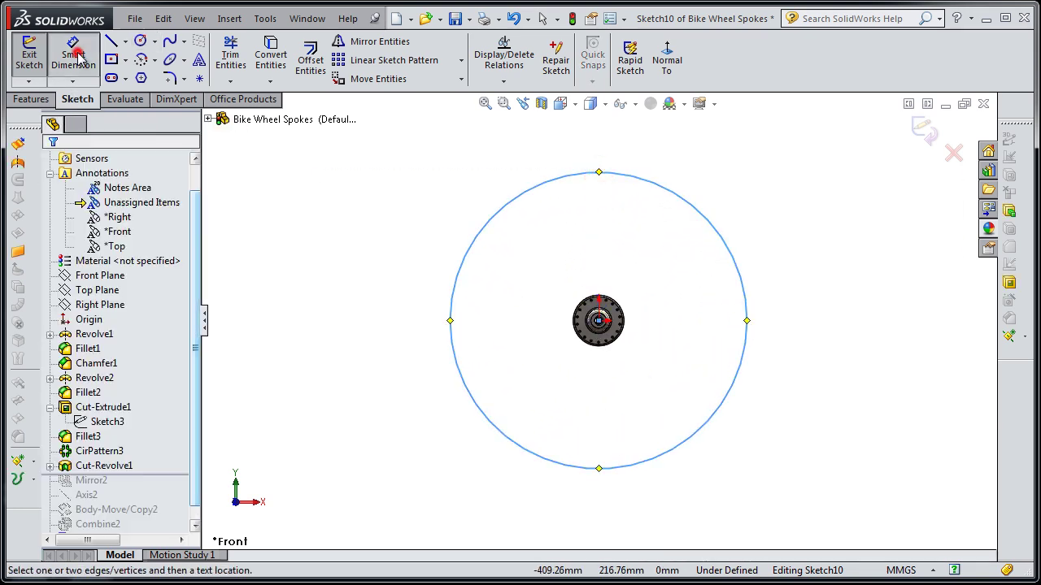
left_click(479, 236)
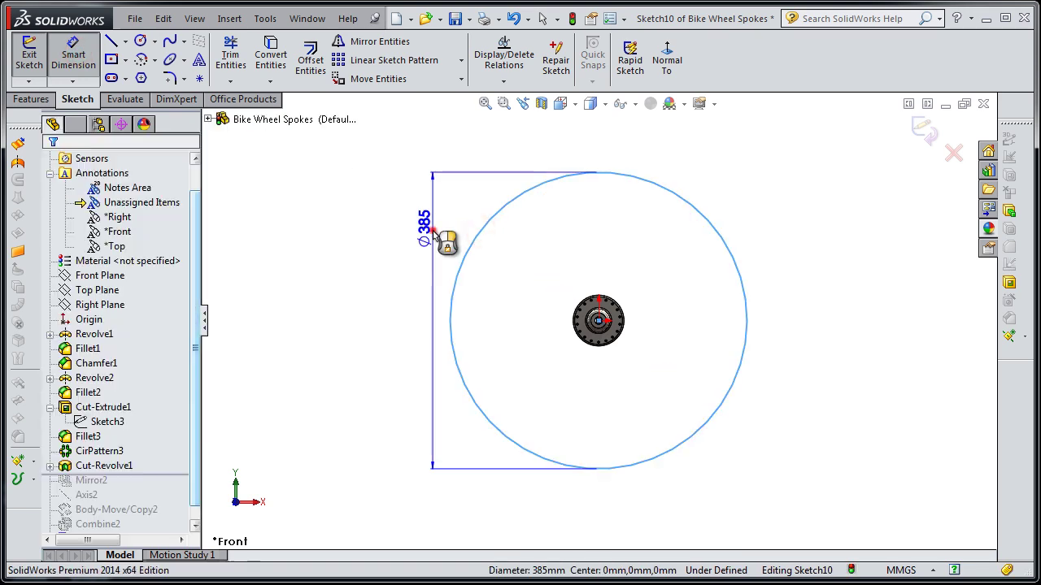
left_click(432, 233)
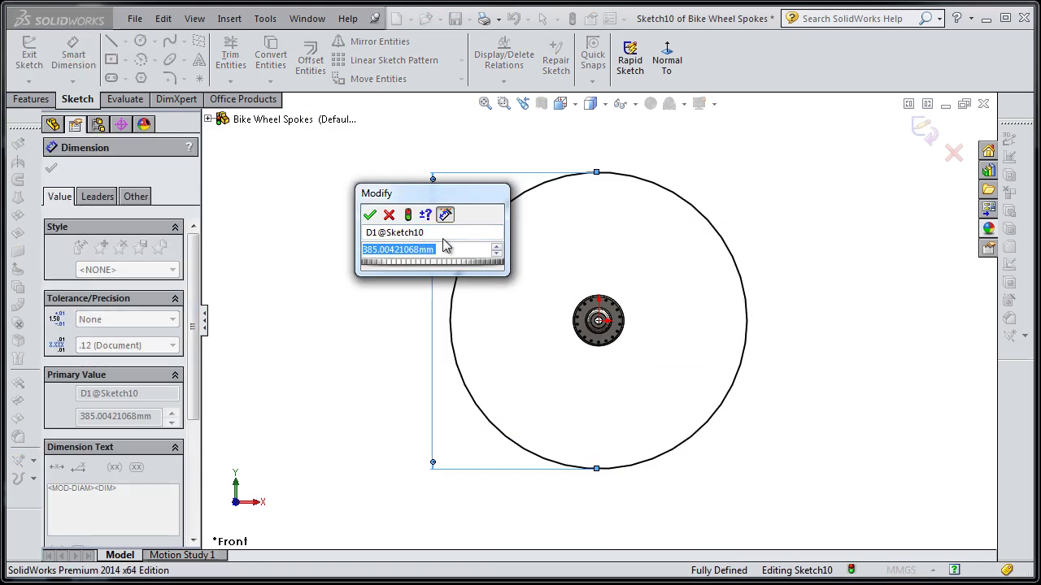
type("660.4")
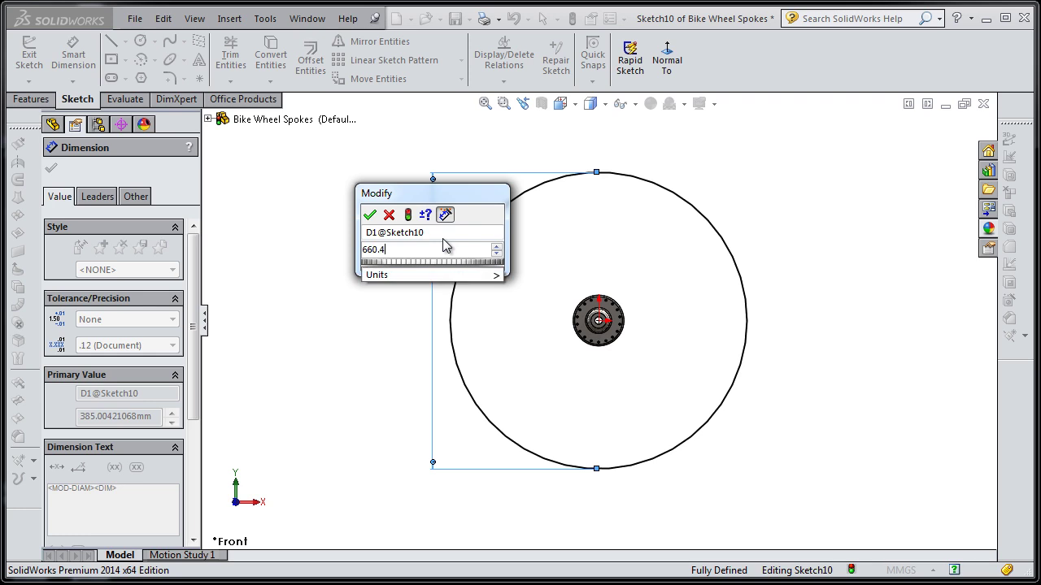
key("Return")
key("f")
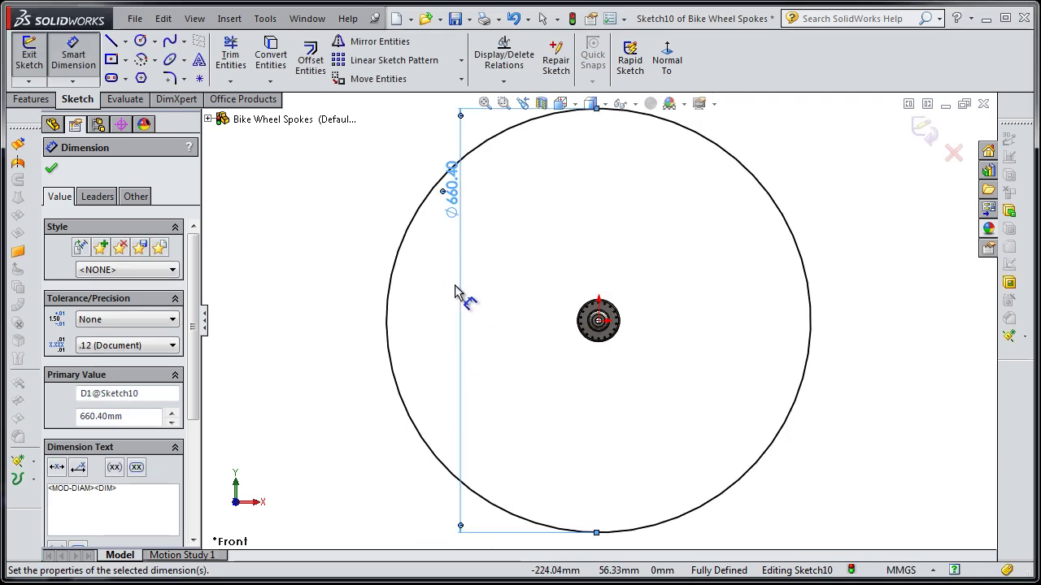
left_click(52, 169)
left_click(419, 206)
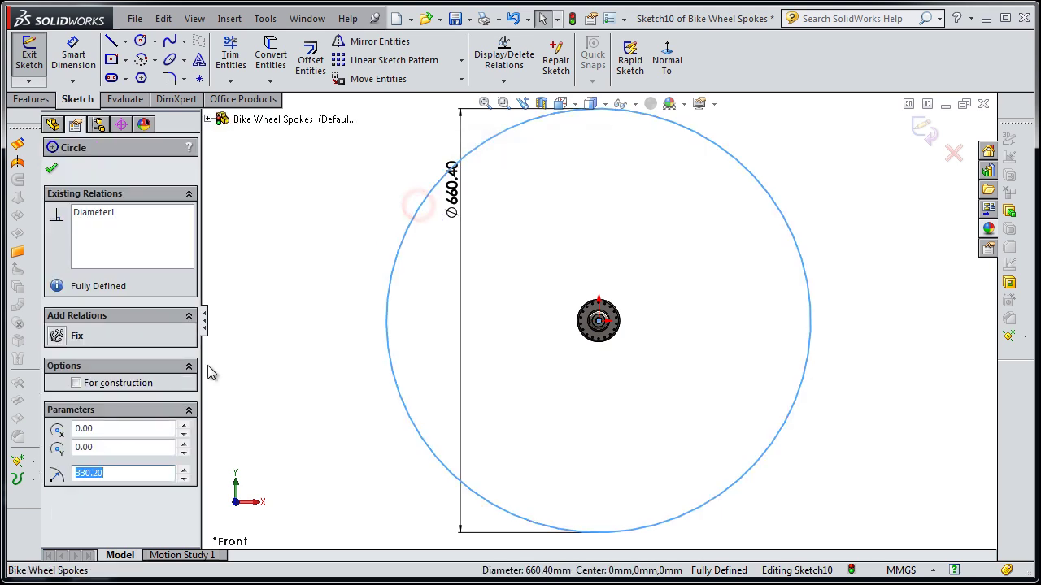
left_click(75, 383)
left_click(293, 293)
left_click_drag(460, 265, 348, 283)
Draw a vertical centerline across the rim circle from its top to bottom quadrant point
left_click(493, 284)
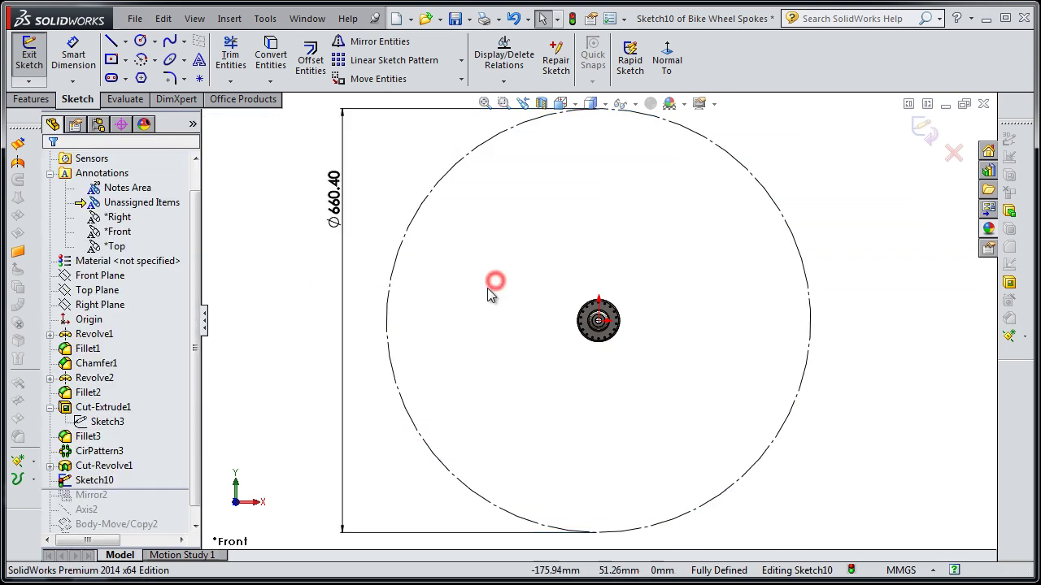
key("z")
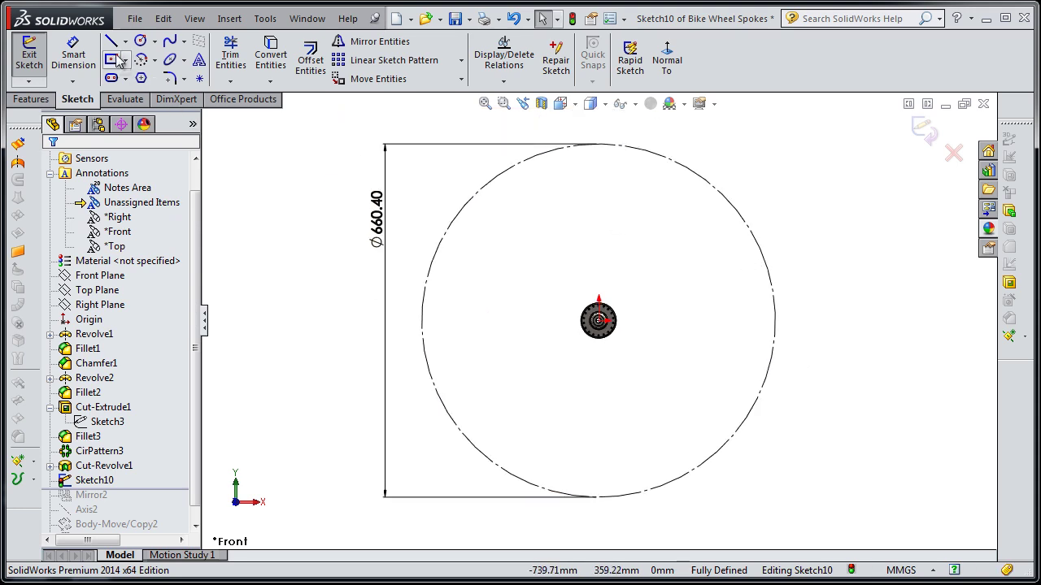
left_click(111, 42)
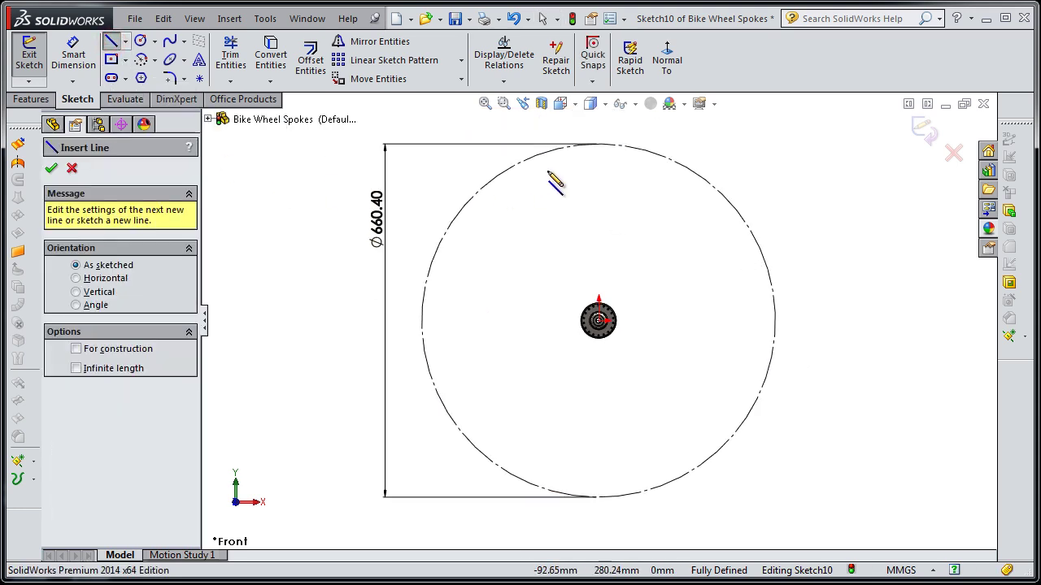
left_click(126, 41)
left_click(148, 74)
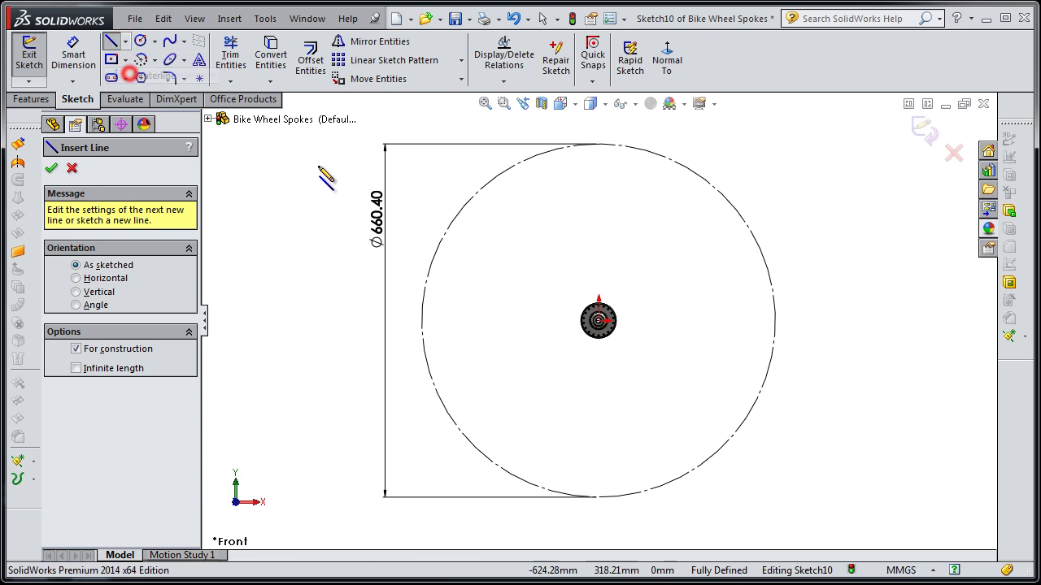
left_click(598, 145)
left_click(598, 497)
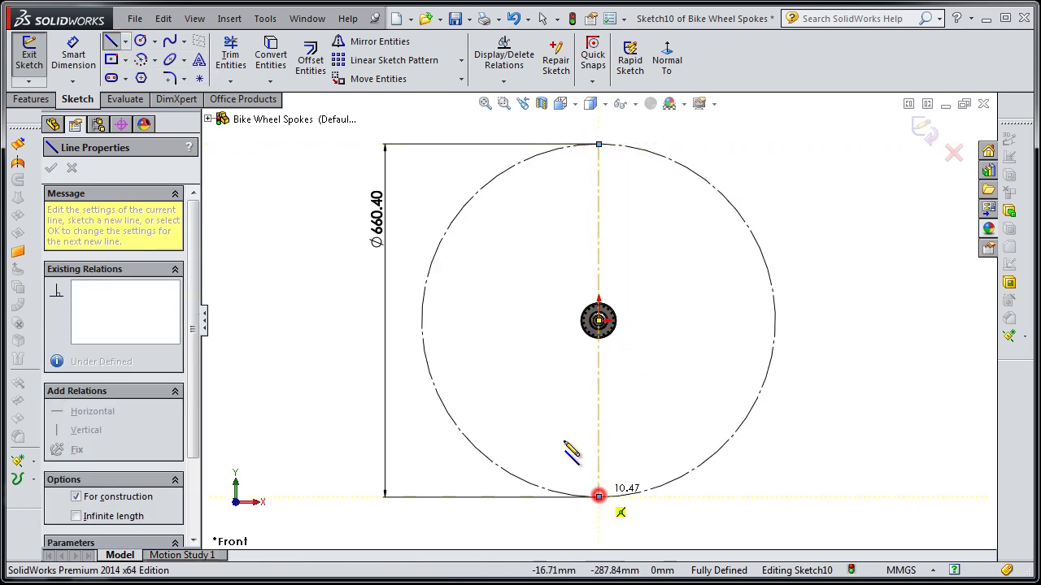
Continue with a diagonal centerline to the left point and a horizontal one to the right point
left_click(422, 320)
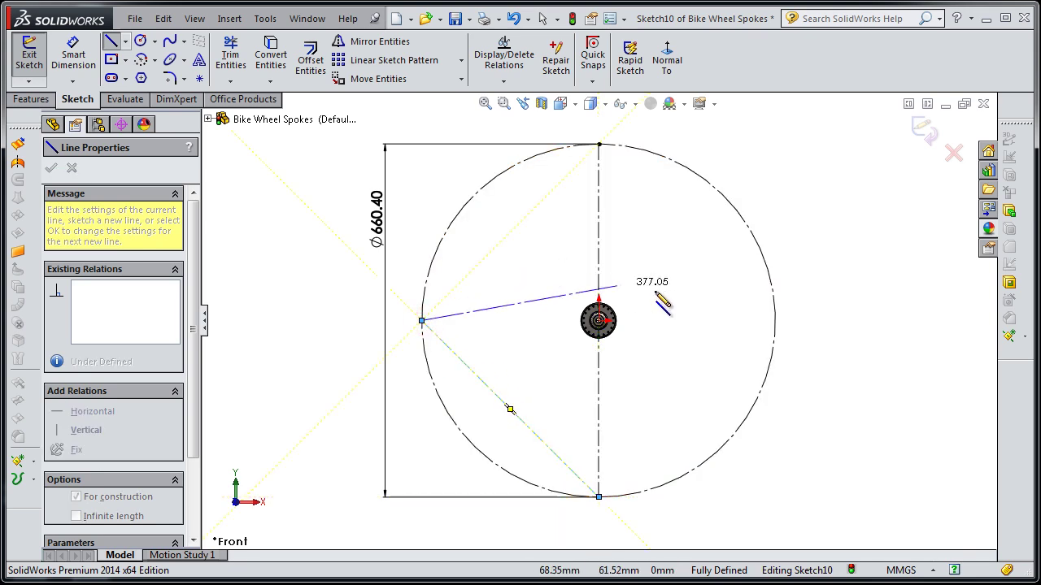
left_click(775, 321)
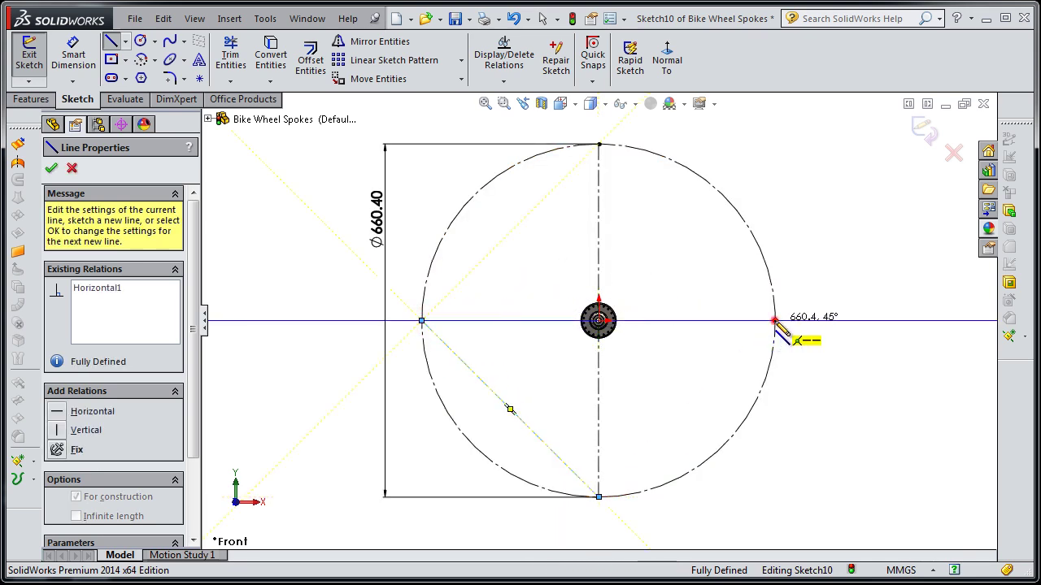
right_click(830, 336)
left_click(862, 245)
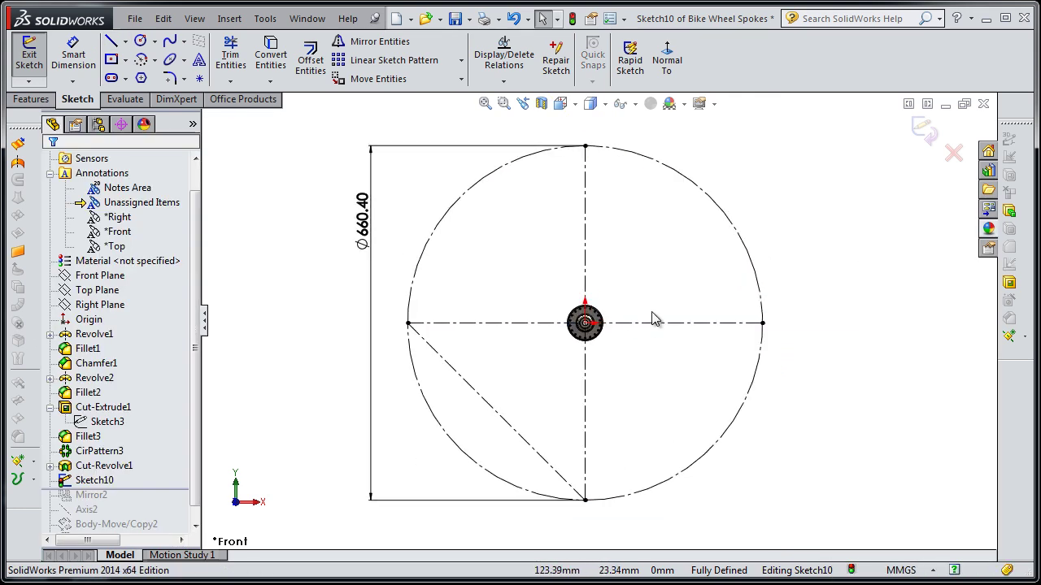
scroll(650, 309, "down", 2)
scroll(592, 292, "up", 1)
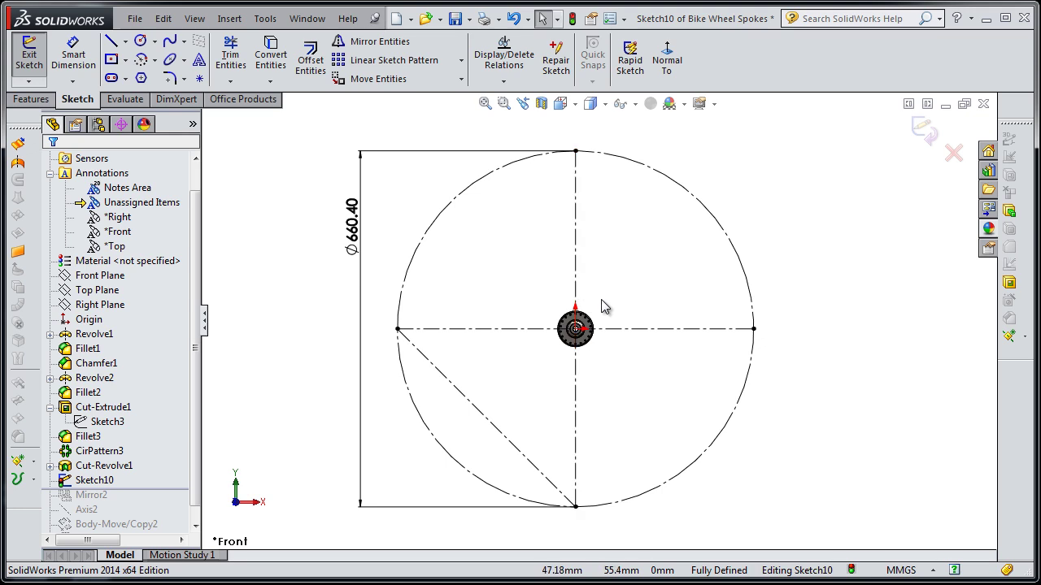
scroll(697, 226, "down", 3)
scroll(676, 309, "up", 2)
scroll(539, 246, "down", 3)
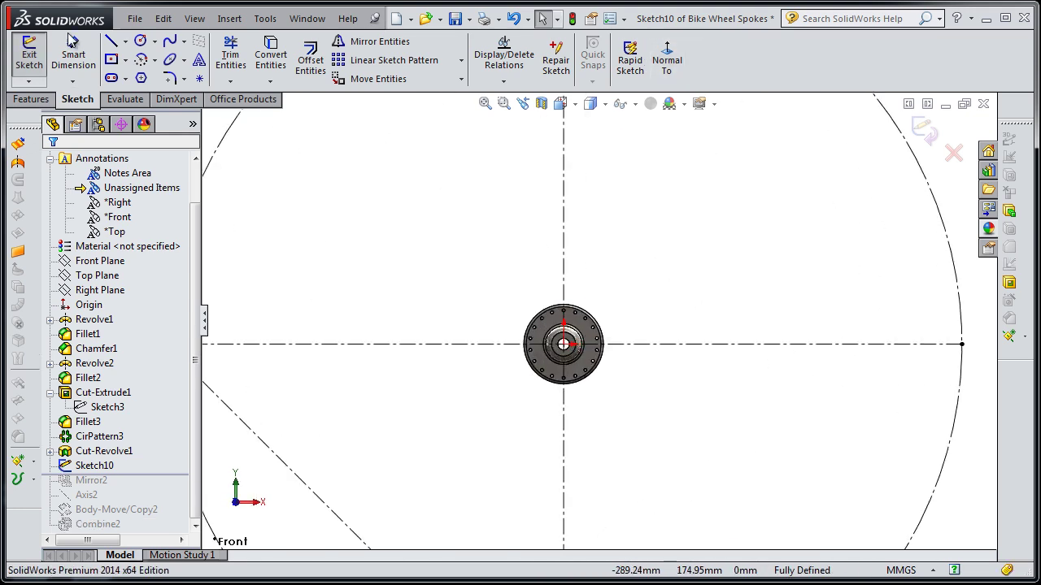
Draw a spoke centerline and a horizontal centerline from the hub origin out to the rim
left_click(126, 41)
left_click(149, 75)
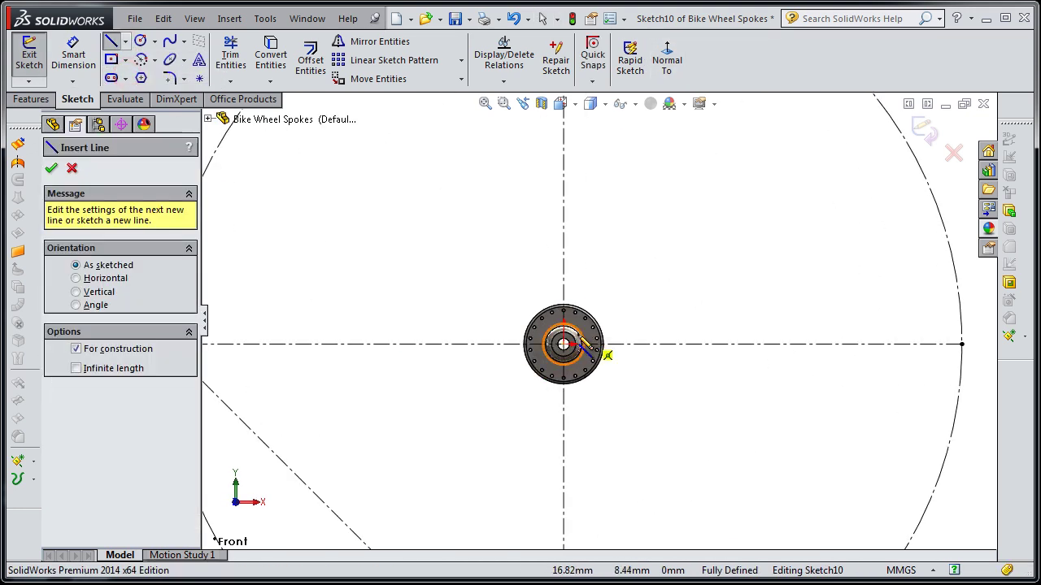
left_click(565, 345)
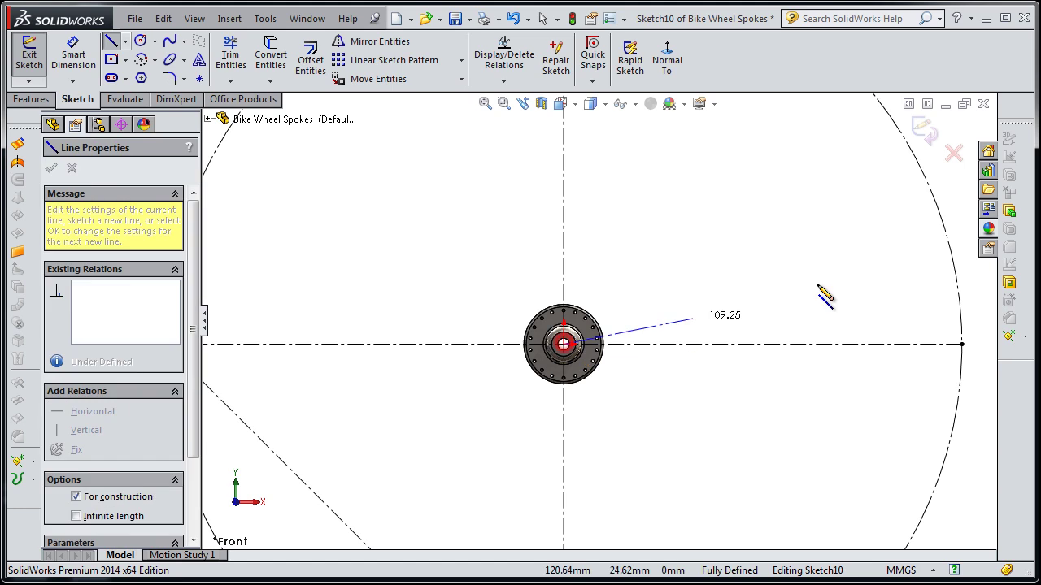
left_click(947, 239)
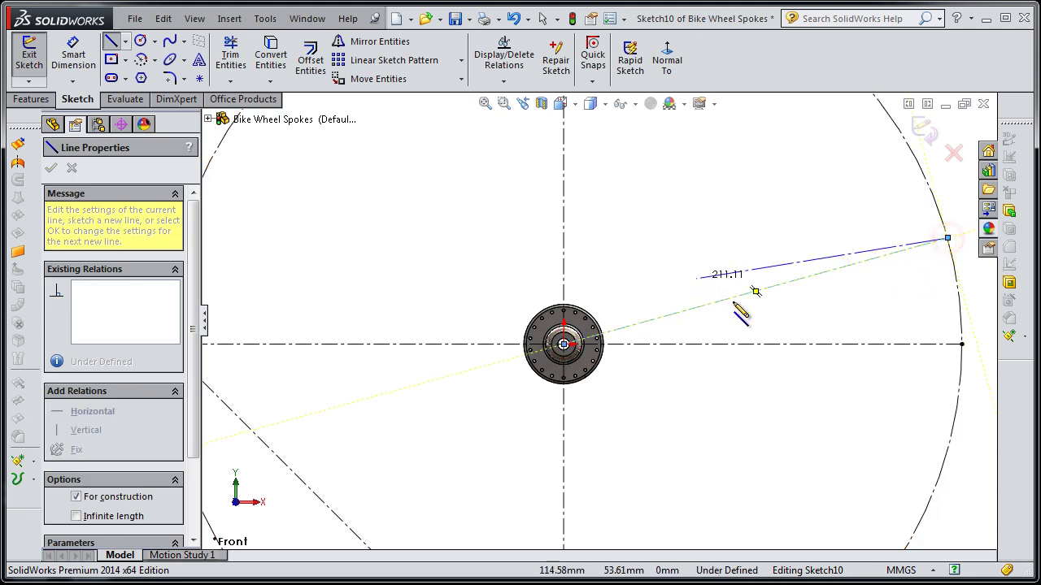
key("Escape")
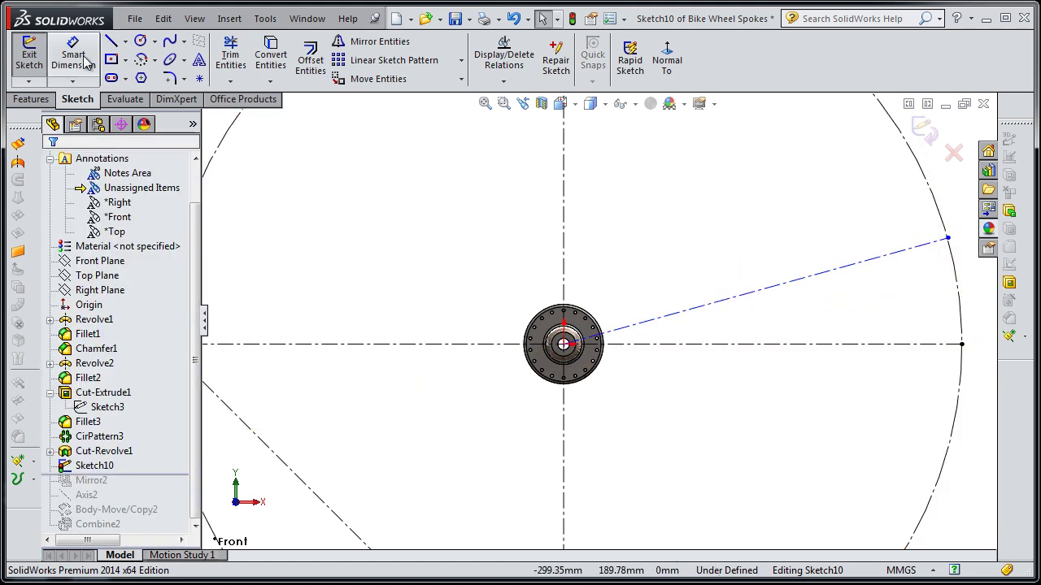
left_click(126, 42)
left_click(130, 75)
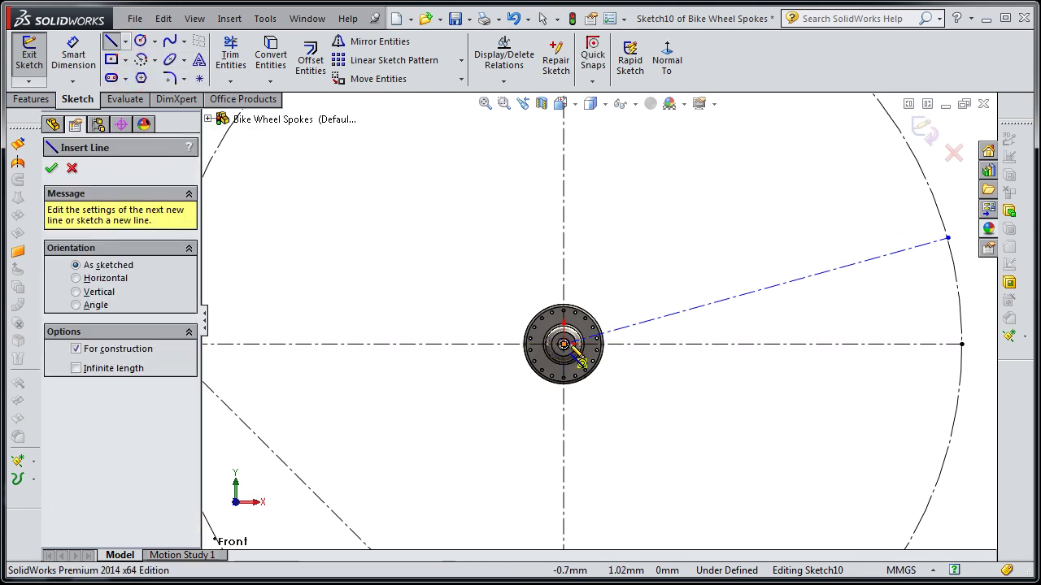
scroll(572, 344, "down", 2)
left_click(566, 342)
scroll(570, 345, "up", 3)
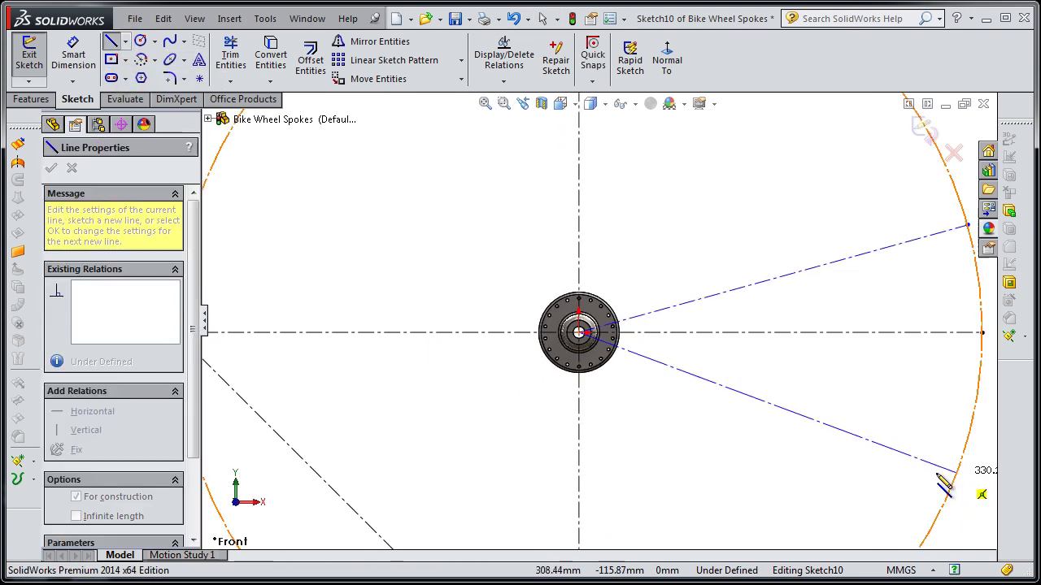
left_click(965, 450)
key("Escape")
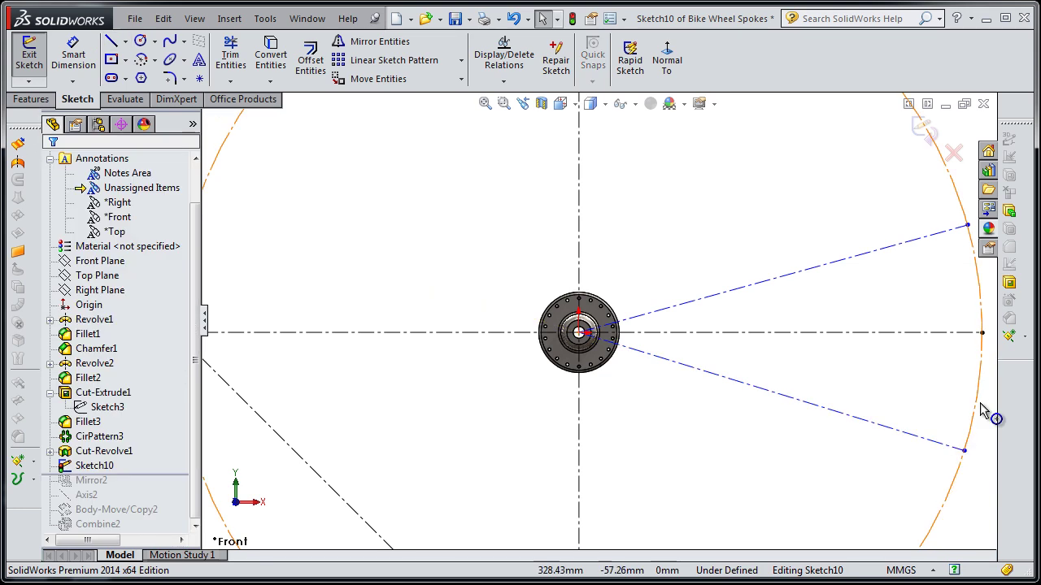
Dimension the upper and lower spoke lines at 12° from the horizontal centerline
left_click(70, 71)
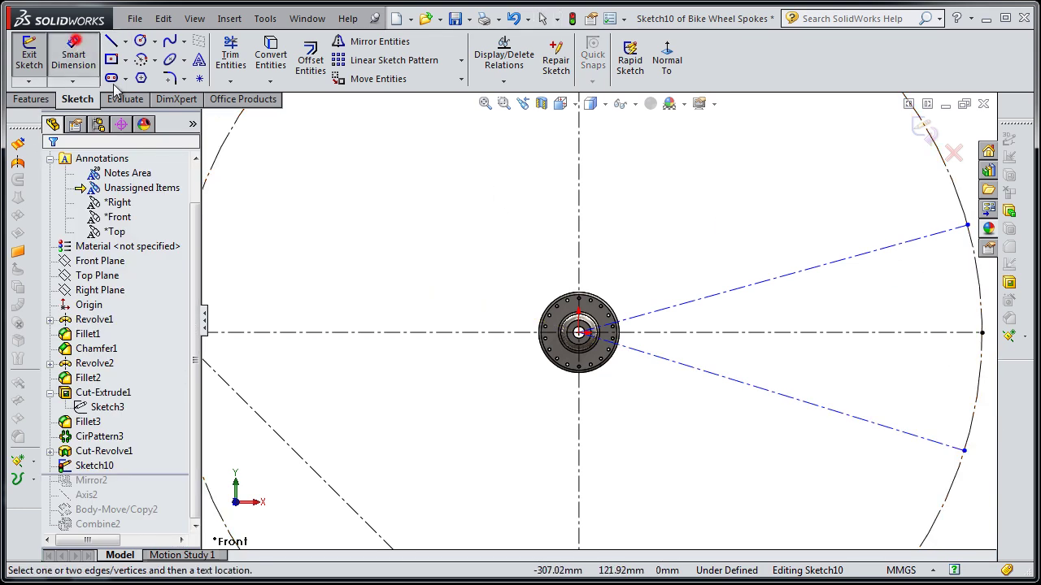
left_click(857, 261)
left_click(860, 332)
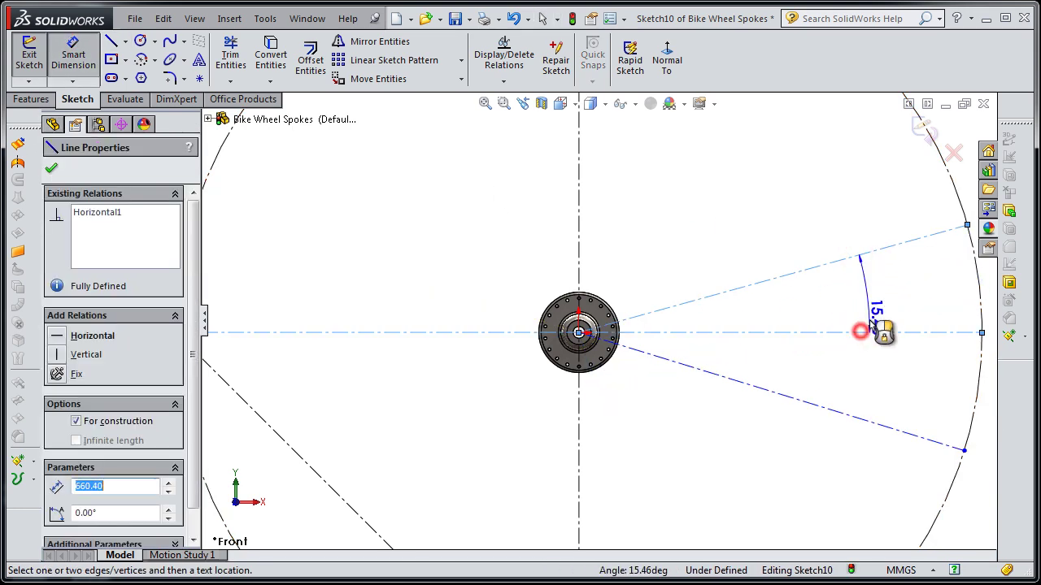
left_click(876, 321)
type("15")
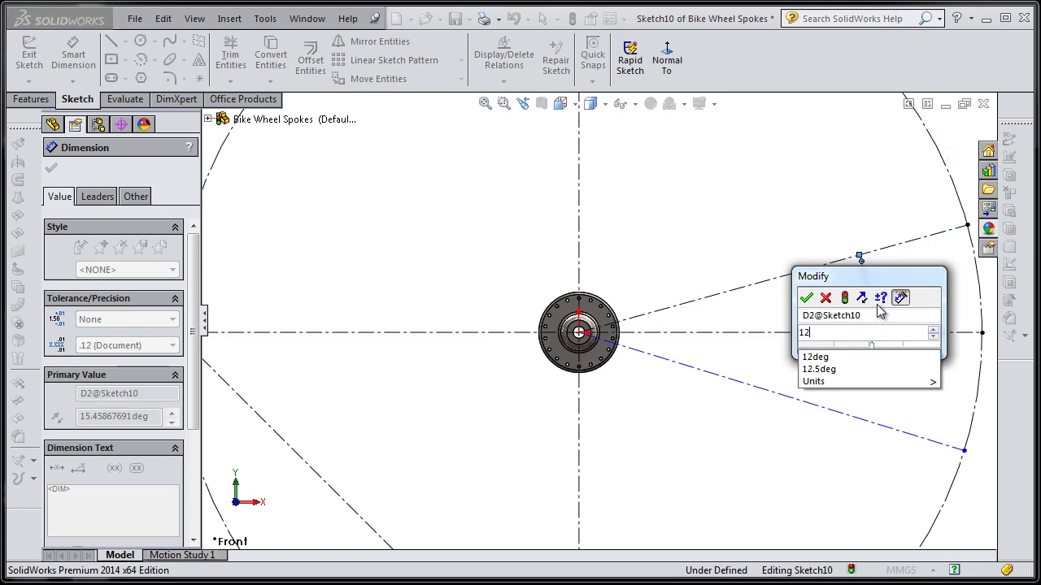
key("Return")
left_click(858, 425)
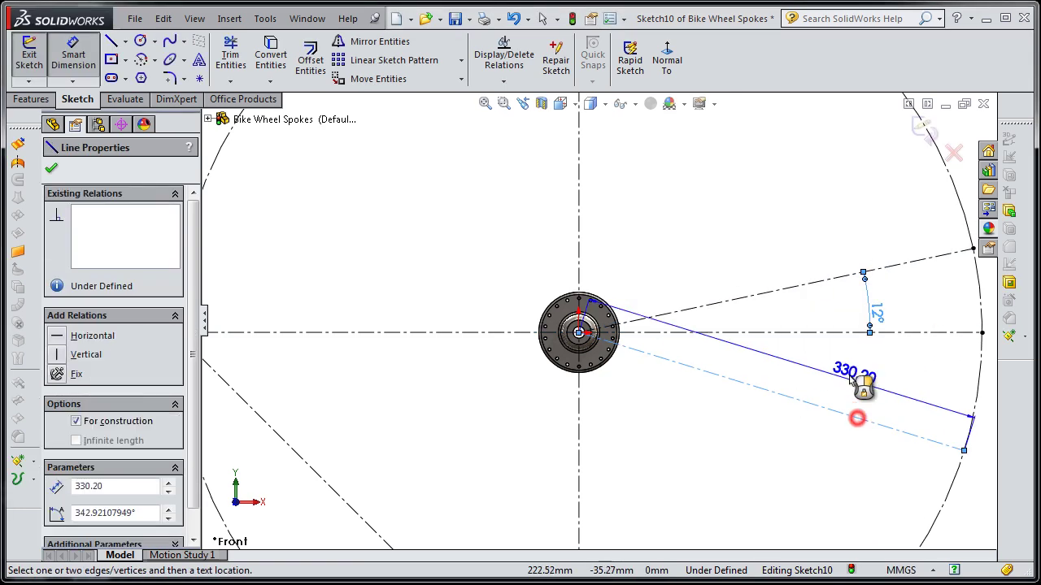
left_click(851, 333)
left_click(868, 358)
type("12")
key("Return")
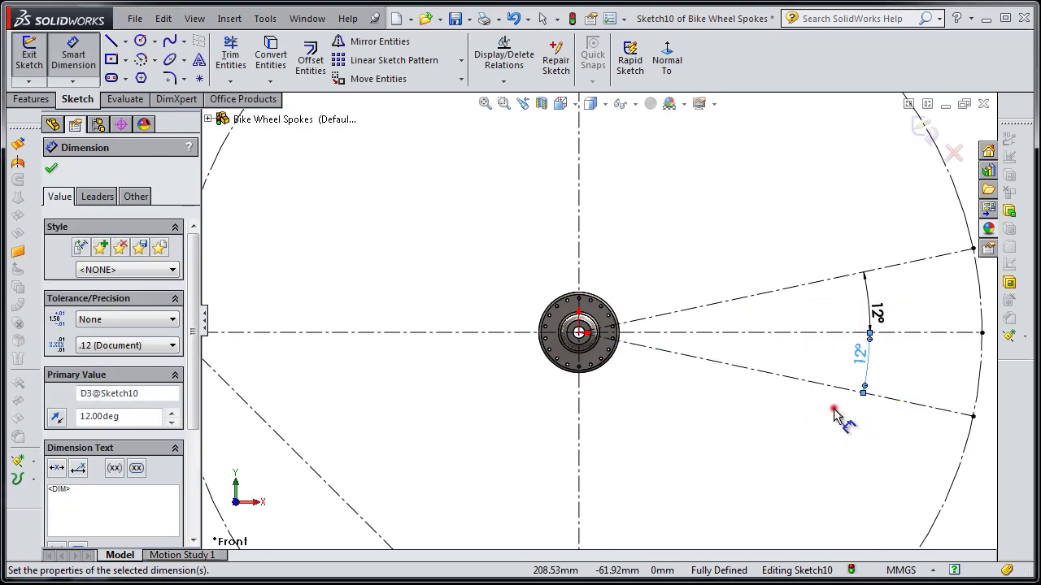
left_click(834, 415)
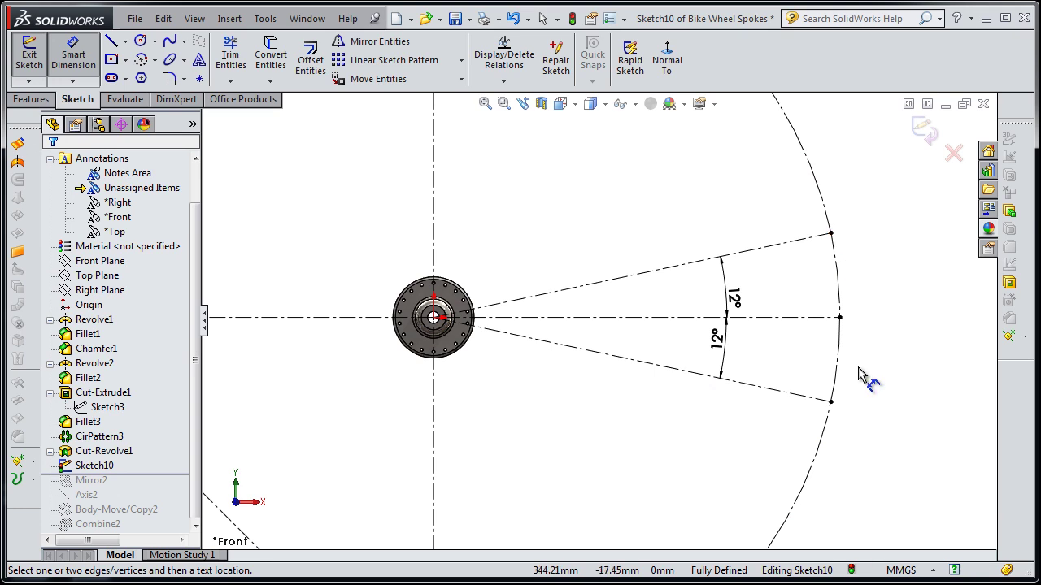
scroll(688, 411, "up", 3)
middle_click_drag(350, 325, 471, 325, "ctrl")
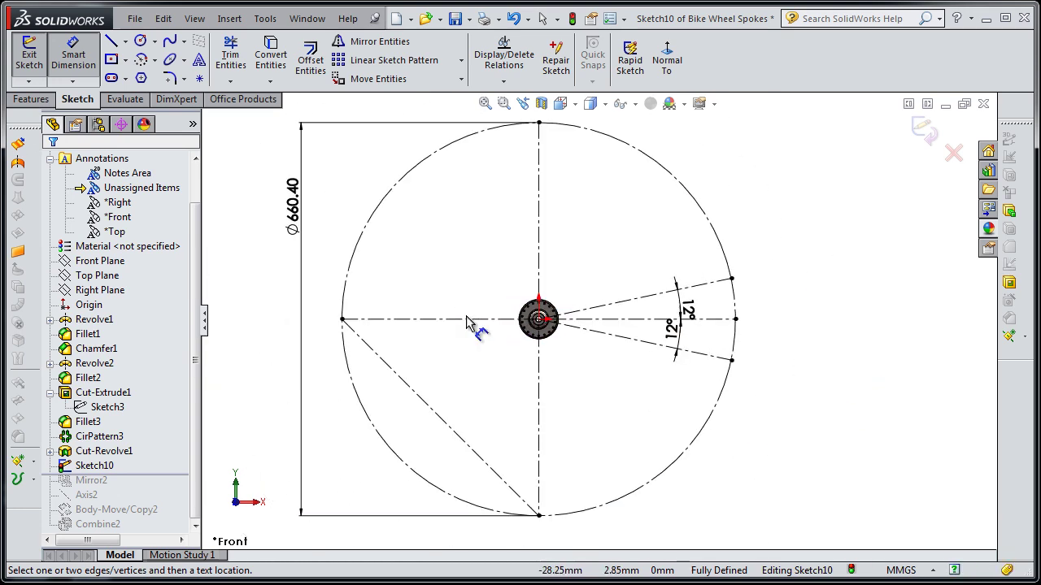
Exit Sketch10 and bring the hub back to a face-on view
left_click(927, 140)
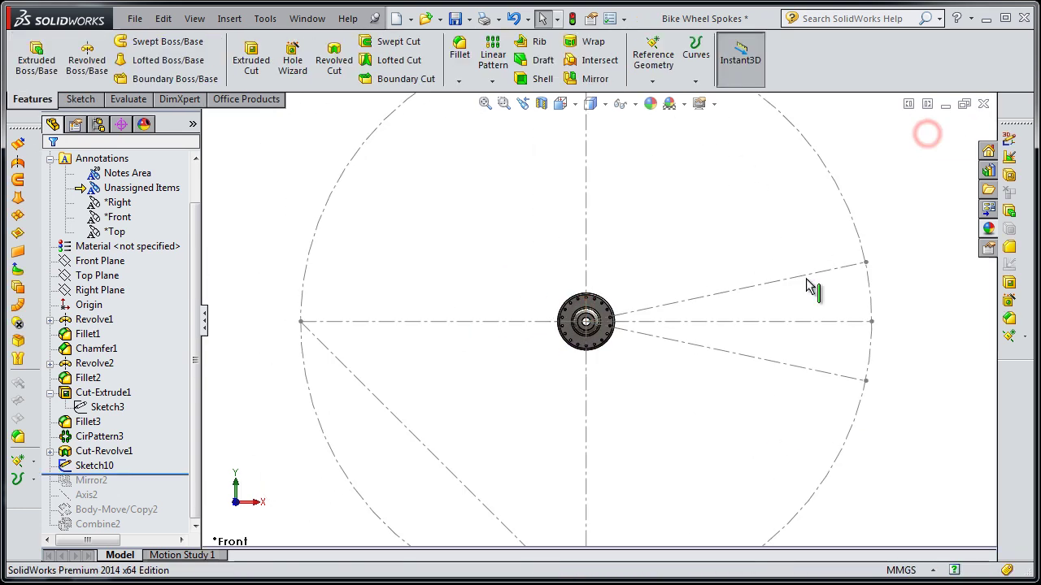
scroll(744, 280, "up", 2)
middle_click_drag(683, 257, 659, 286)
scroll(616, 300, "down", 3)
scroll(614, 301, "down", 3)
scroll(623, 360, "up", 1)
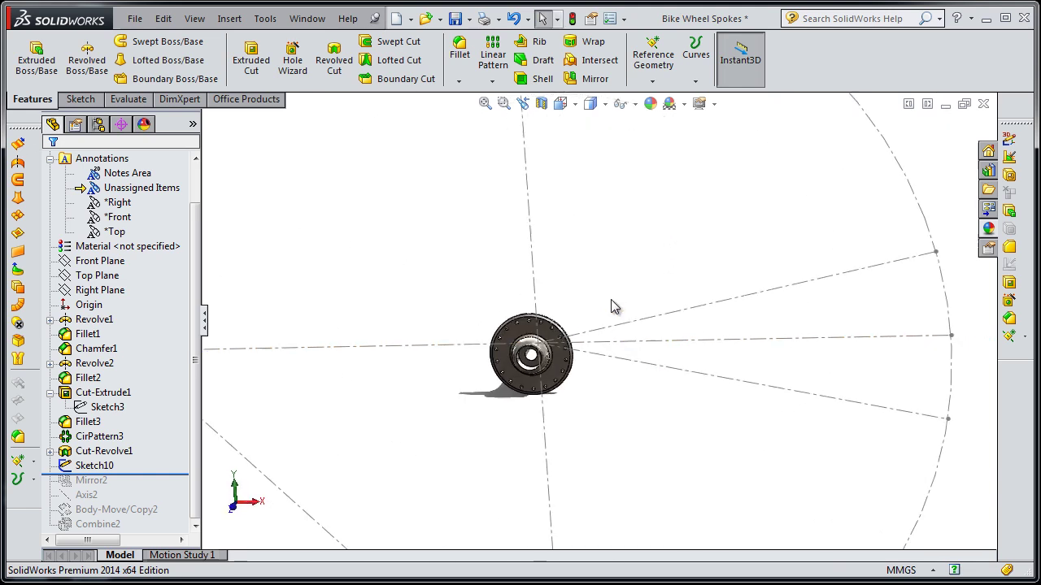
key("ctrl+1")
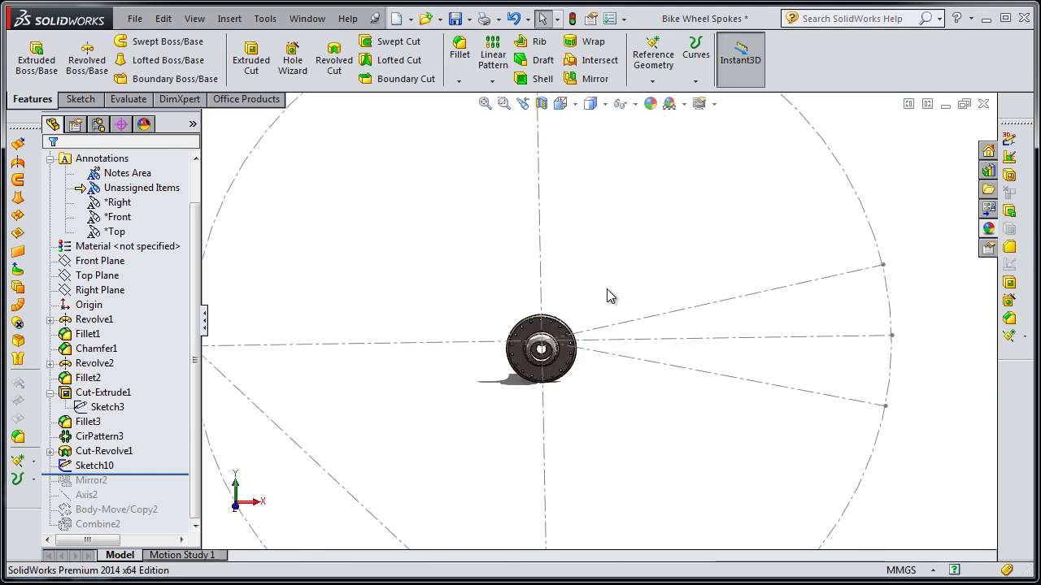
Zoom and tilt in on the bolt holes of the hub flange
scroll(593, 405, "down", 2)
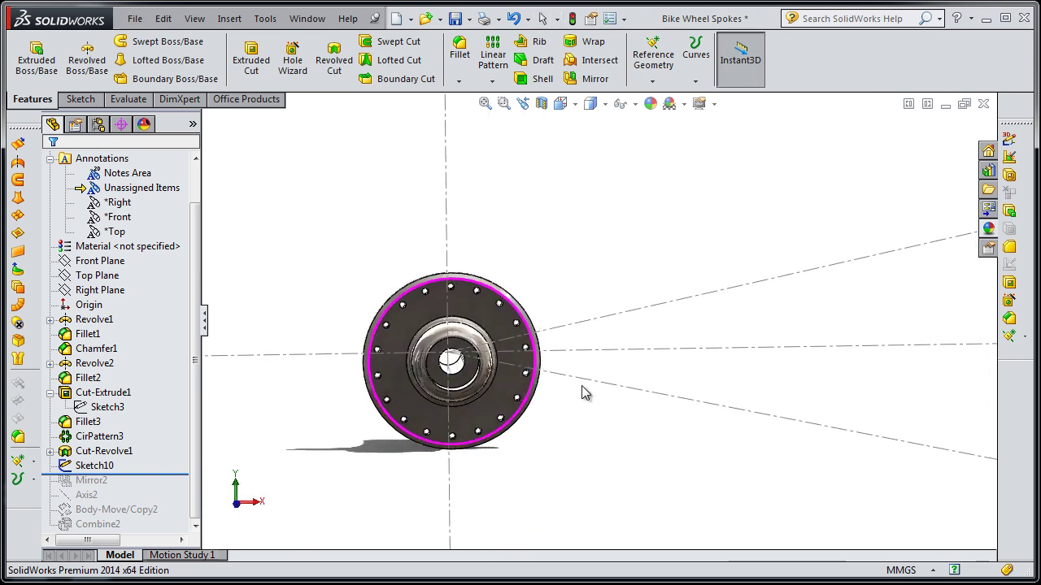
scroll(573, 399, "down", 2)
scroll(553, 414, "down", 3)
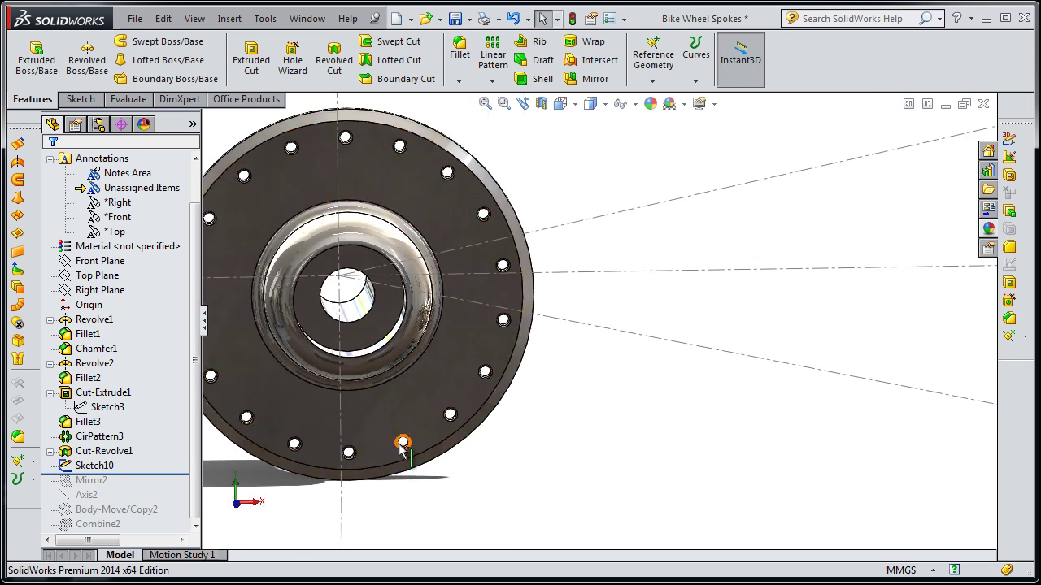
scroll(461, 472, "down", 1)
middle_click_drag(461, 472, 442, 458)
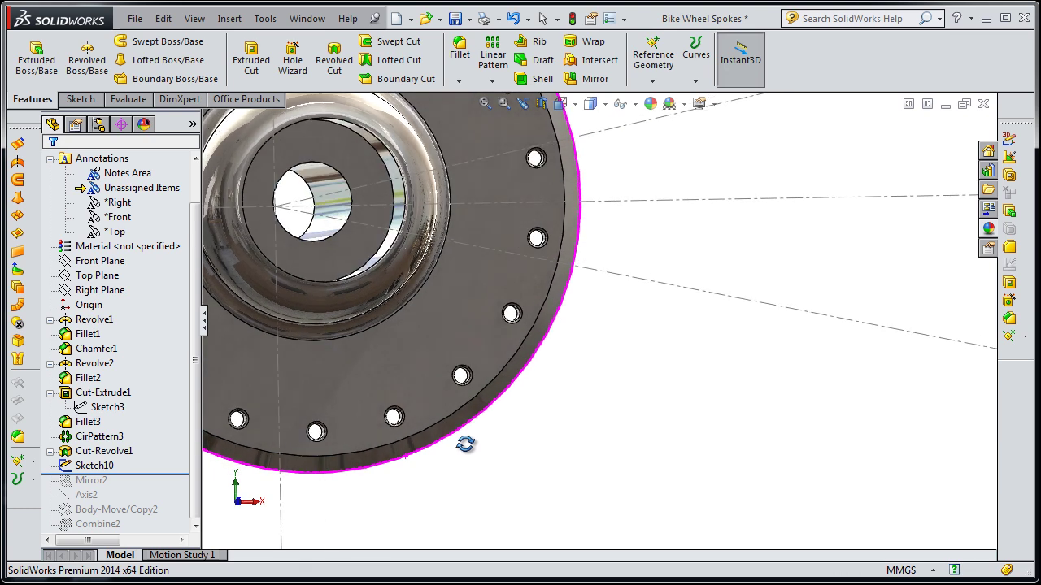
scroll(498, 337, "down", 1)
scroll(514, 332, "down", 1)
scroll(534, 348, "down", 2)
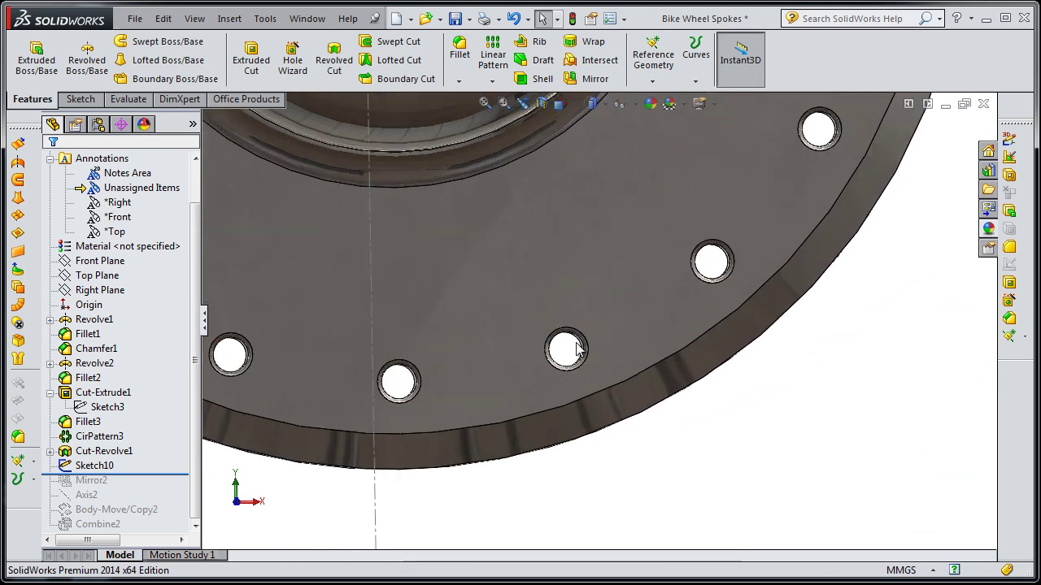
middle_click_drag(739, 421, 713, 474)
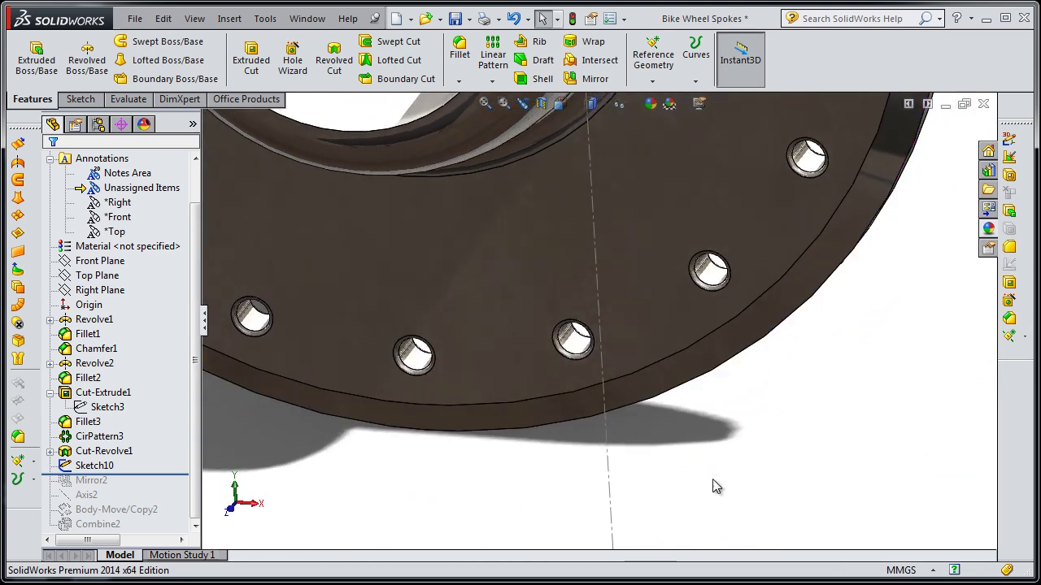
scroll(624, 365, "down", 2)
scroll(506, 300, "down", 1)
Create reference axis Axis3 through the cylindrical face of one flange spoke hole
left_click(496, 260)
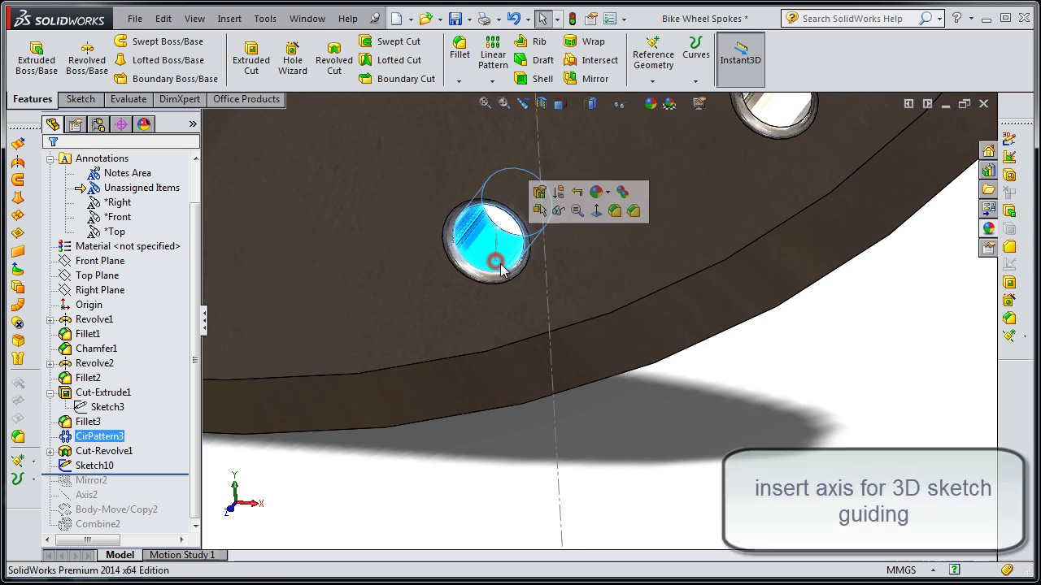
left_click(652, 81)
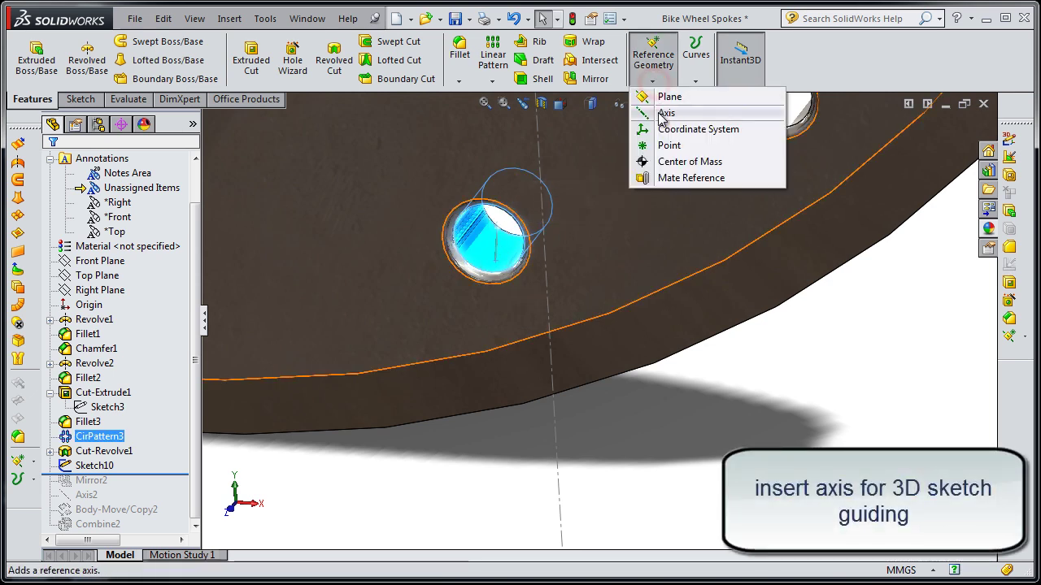
left_click(668, 109)
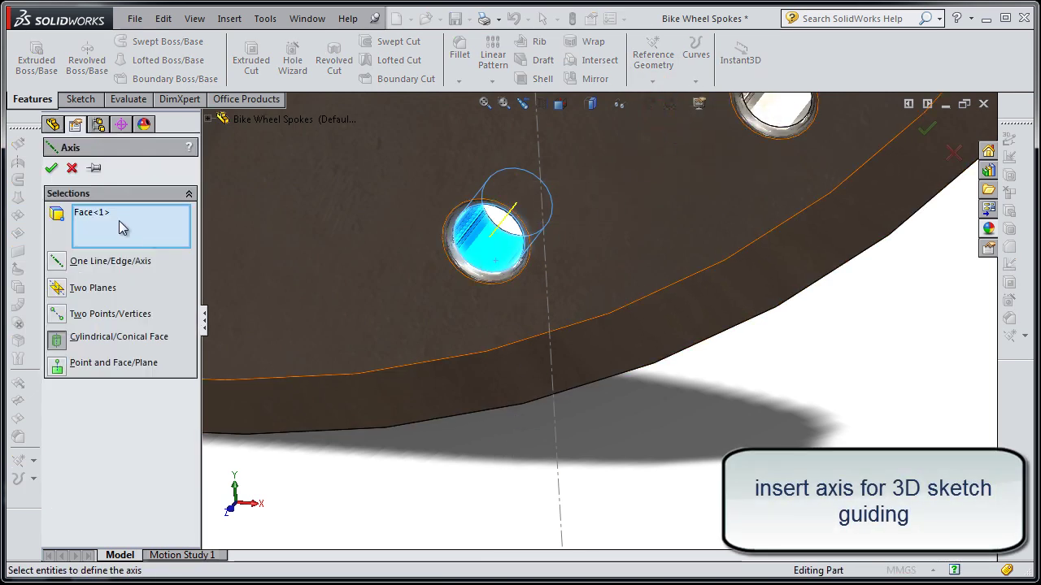
left_click(51, 169)
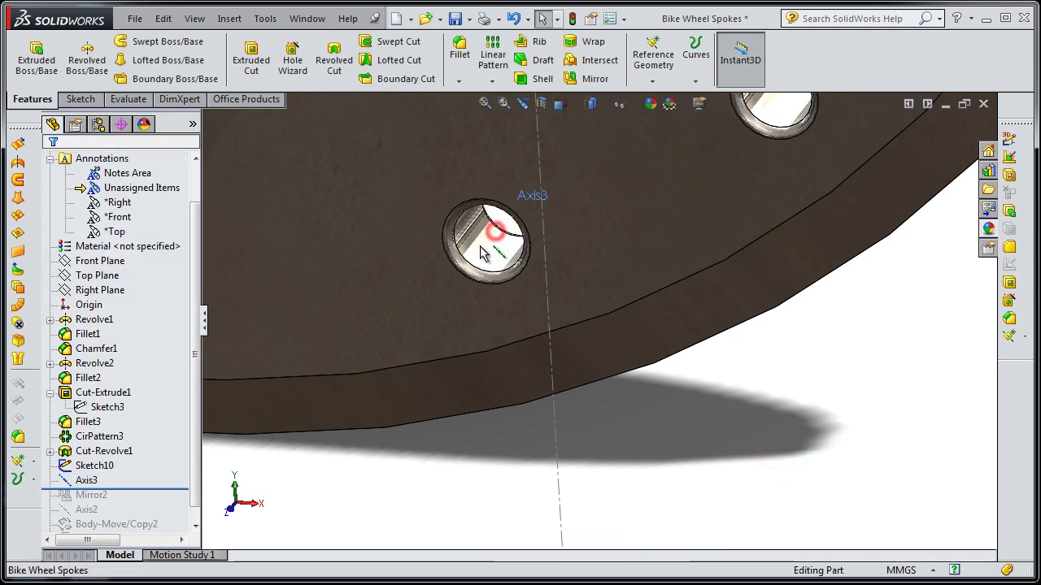
mouse_move(697, 382)
middle_mouse_down()
mouse_move(743, 377)
mouse_move(739, 384)
middle_mouse_up()
scroll(815, 297, "up", 2)
mouse_move(814, 296)
middle_mouse_down()
mouse_move(819, 276)
mouse_move(431, 144)
middle_mouse_up()
scroll(809, 284, "up", 2)
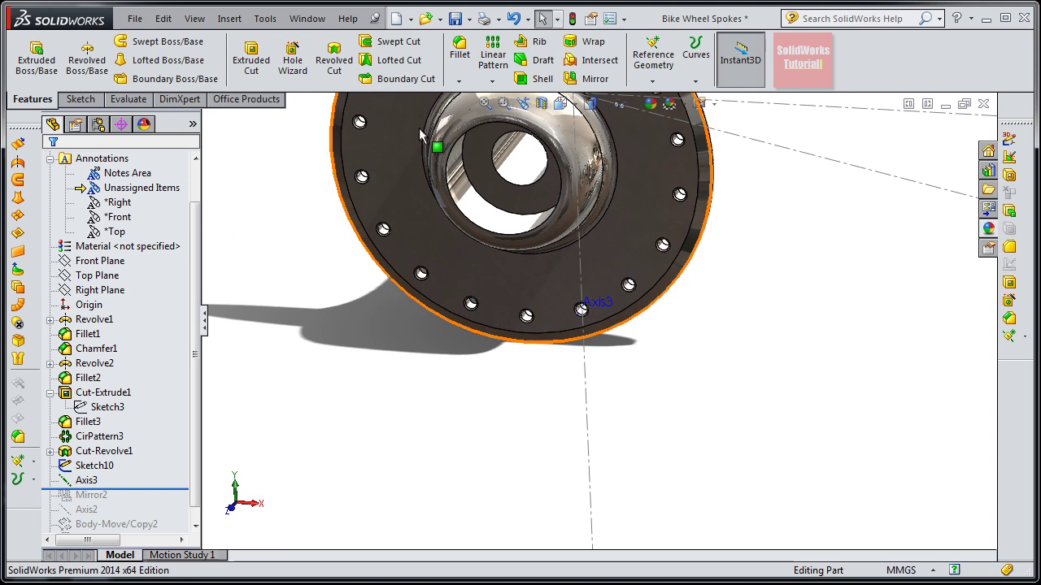
Open a new 3D sketch, 3DSketch1, zoomed in on the Axis3 hole, ready to draw lines
left_click(75, 98)
left_click(30, 85)
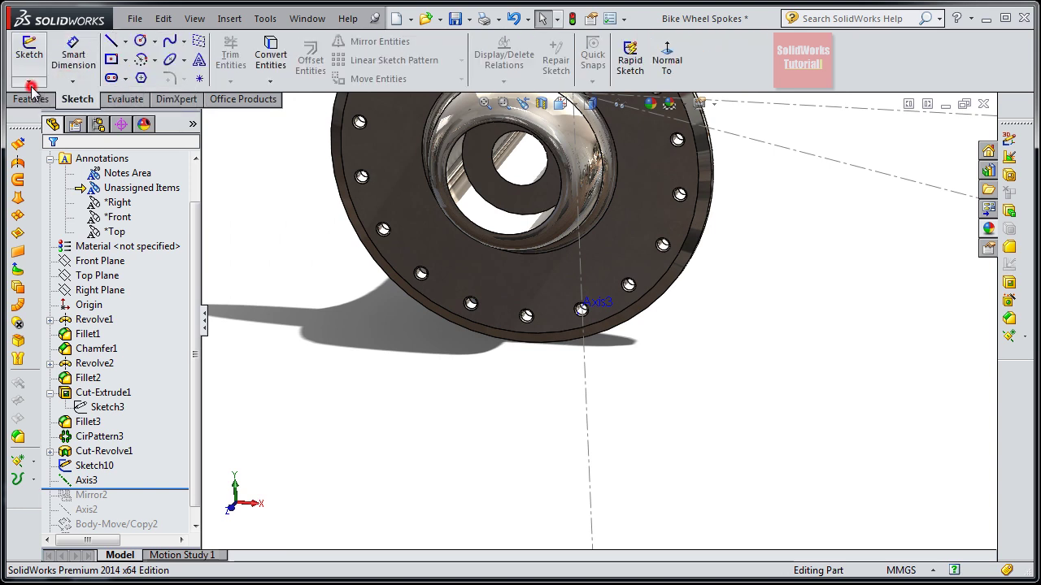
left_click(31, 84)
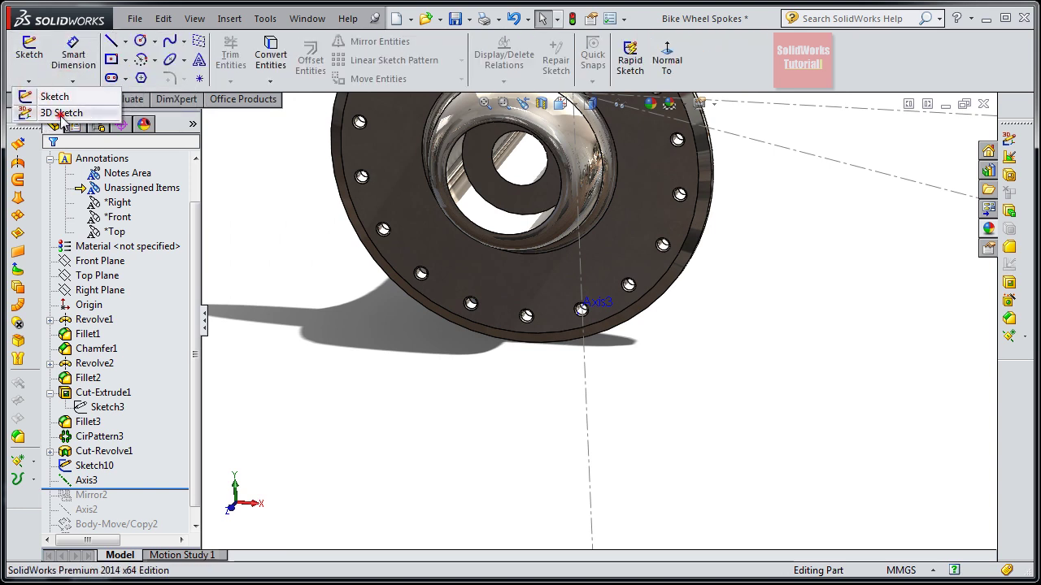
left_click(60, 114)
scroll(546, 314, "down", 3)
scroll(549, 320, "down", 3)
scroll(497, 342, "down", 3)
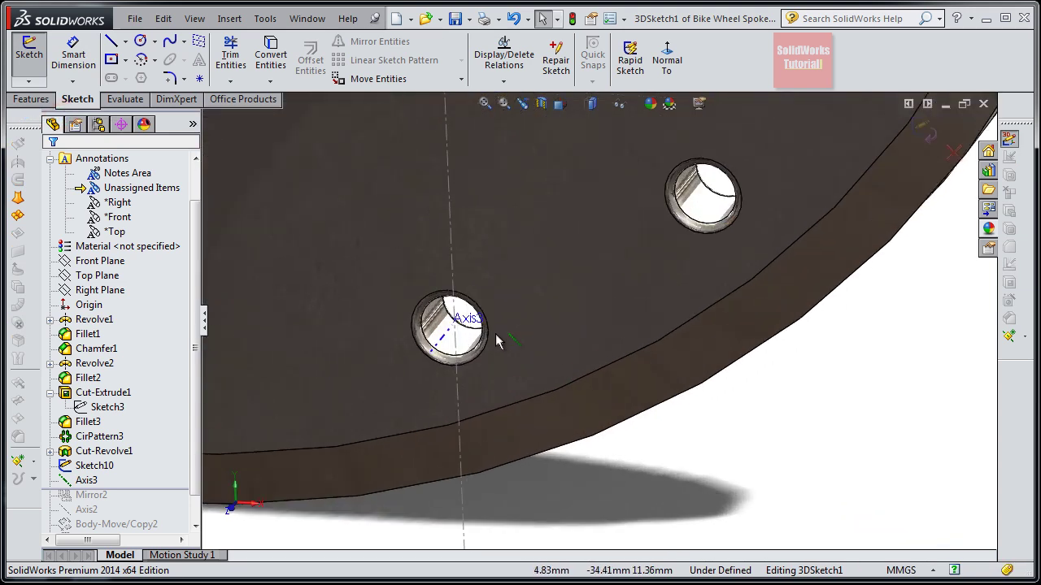
scroll(520, 328, "up", 3)
scroll(533, 330, "up", 1)
scroll(533, 327, "down", 1)
scroll(537, 326, "down", 3)
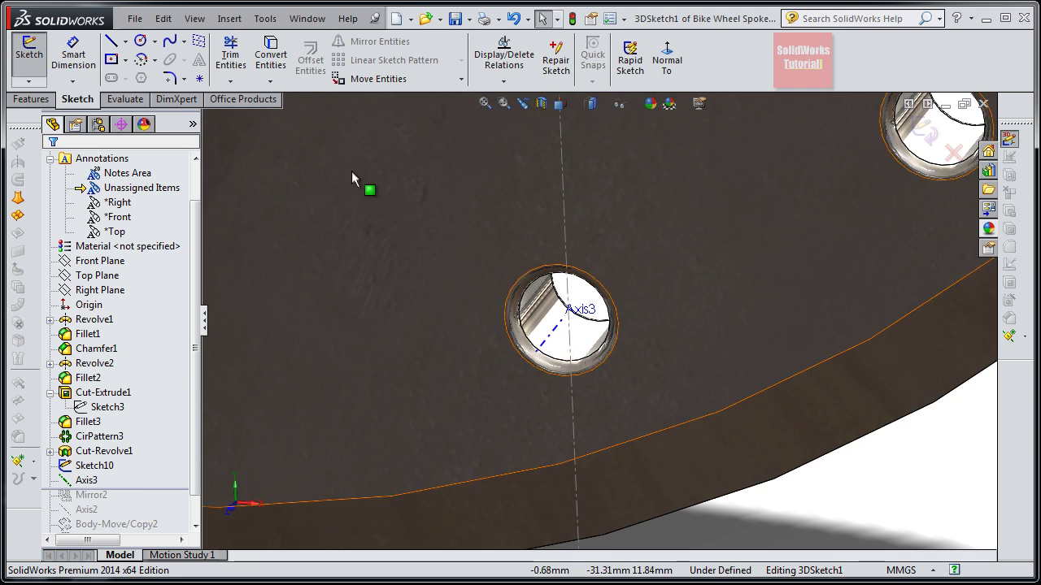
left_click(111, 44)
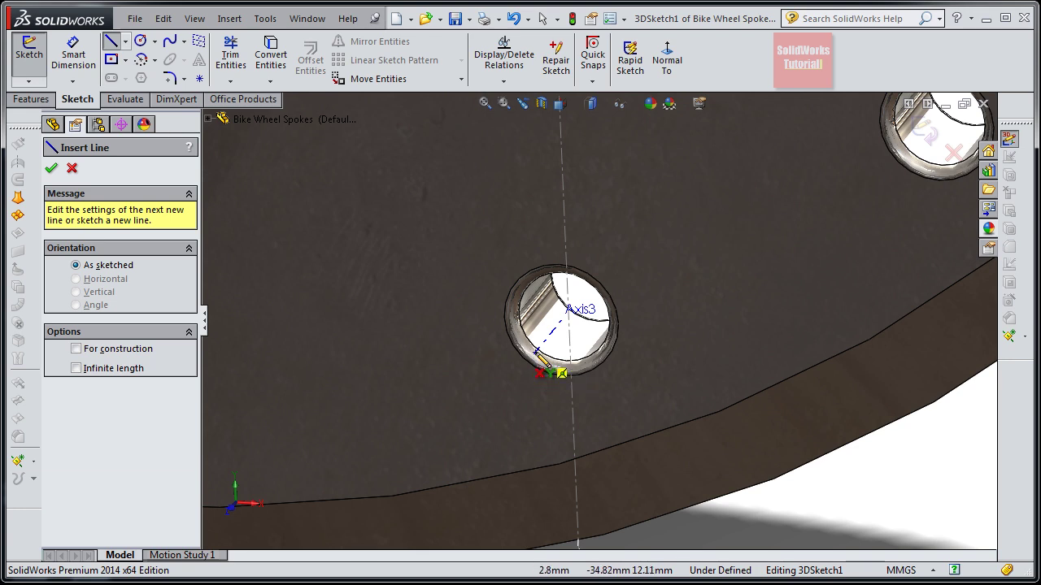
Draw a 3D spoke line from the Axis3 flange hole to the upper rim point
left_click(539, 356)
scroll(627, 383, "up", 2)
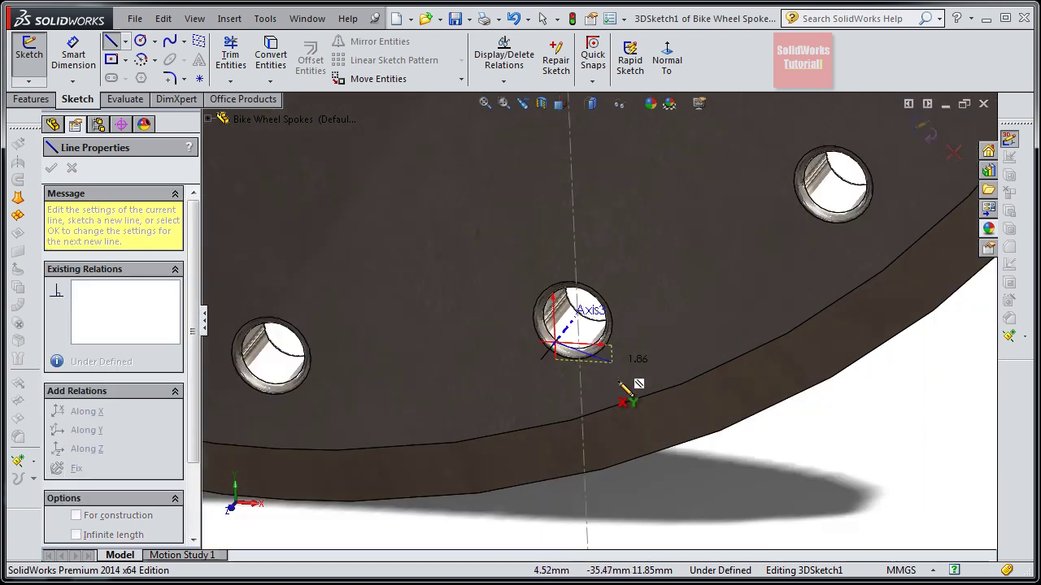
scroll(627, 383, "up", 2)
scroll(697, 365, "up", 2)
scroll(731, 350, "up", 3)
scroll(793, 348, "up", 2)
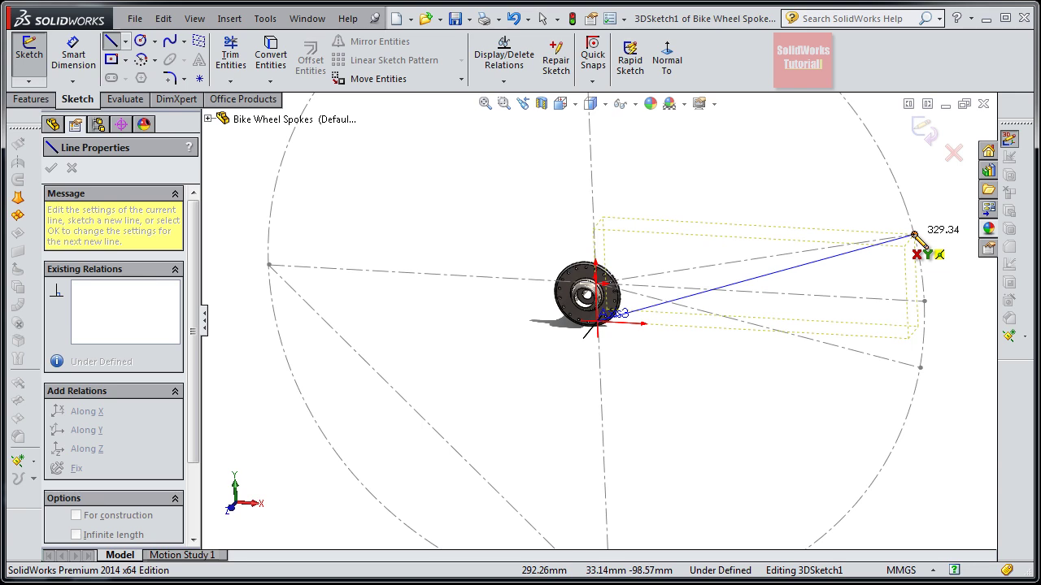
left_click(914, 236)
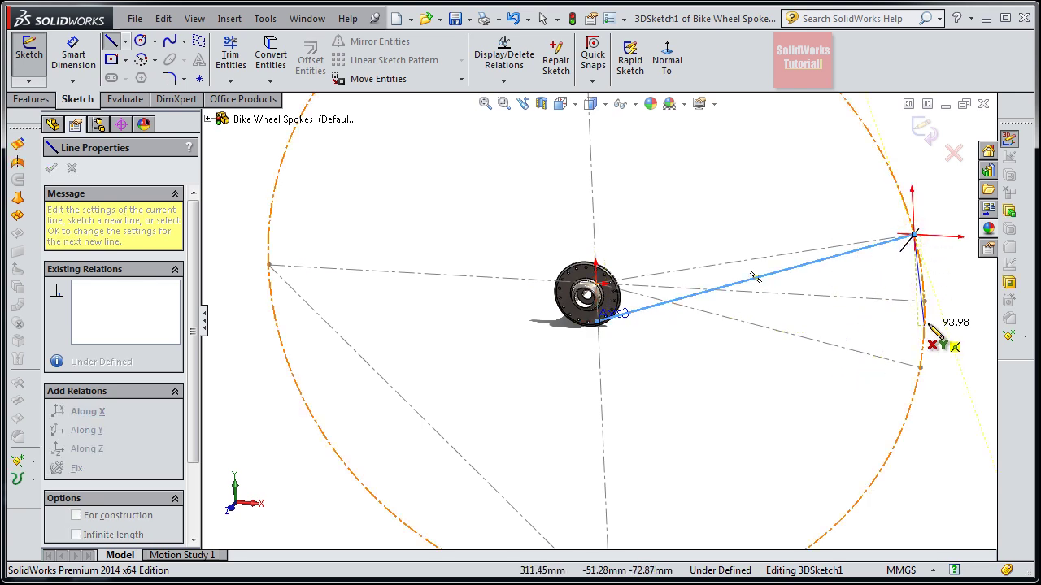
key("Escape")
Orbit and zoom in to inspect the spoke line's hub end
scroll(936, 299, "down", 2)
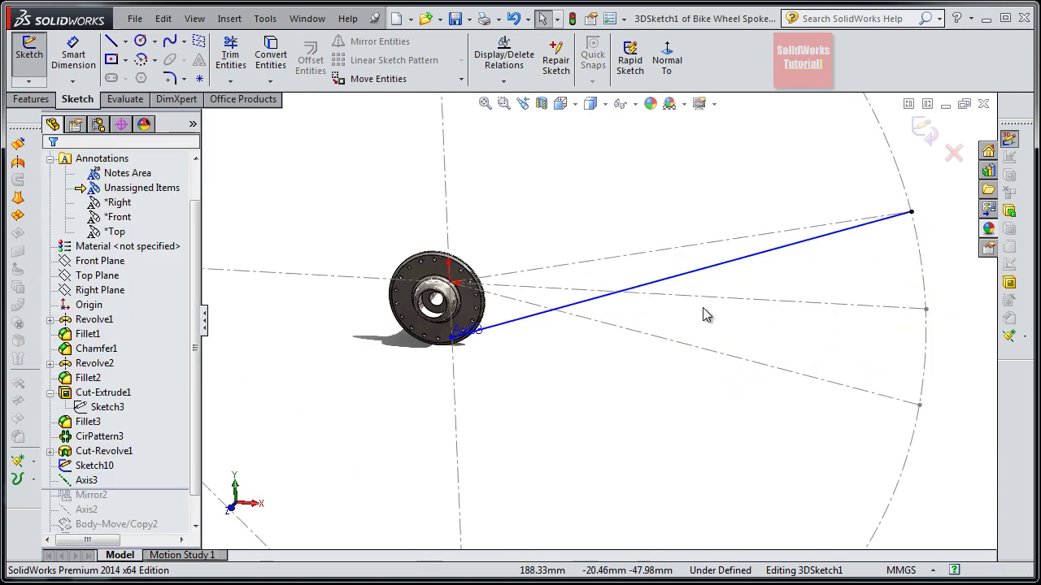
scroll(704, 314, "down", 2)
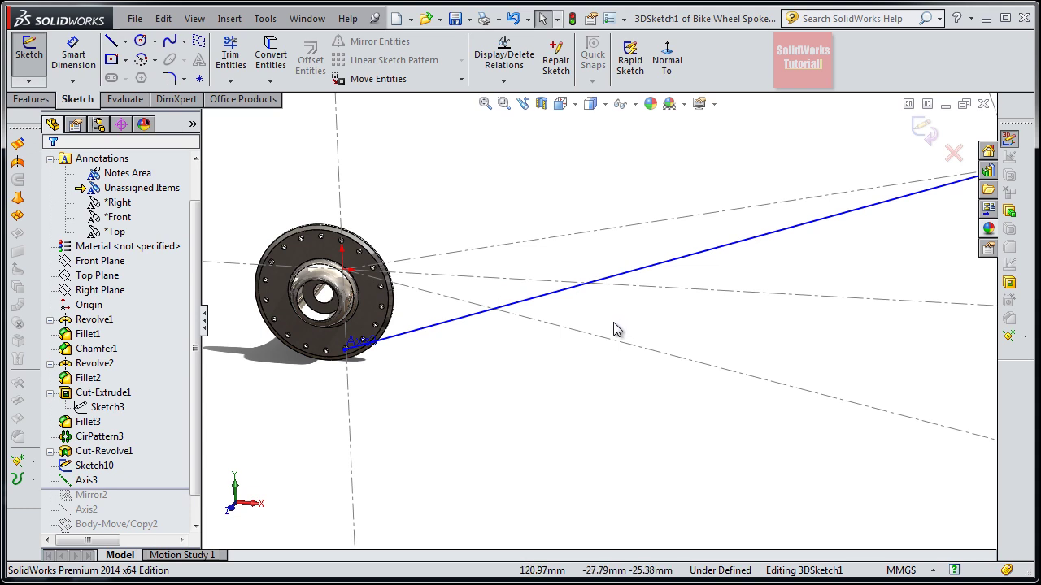
scroll(614, 328, "up", 1)
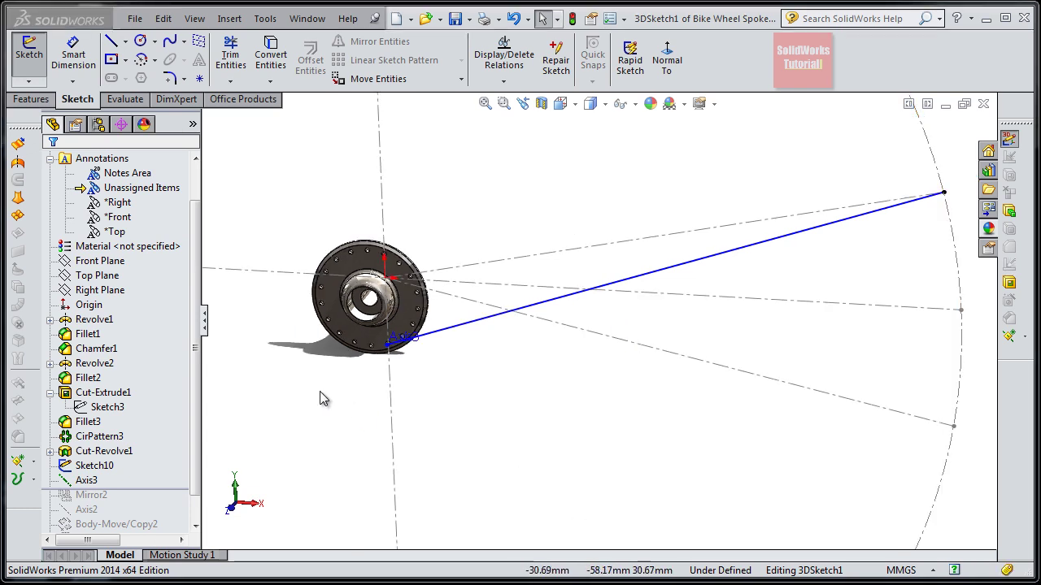
middle_click_drag(518, 362, 509, 384)
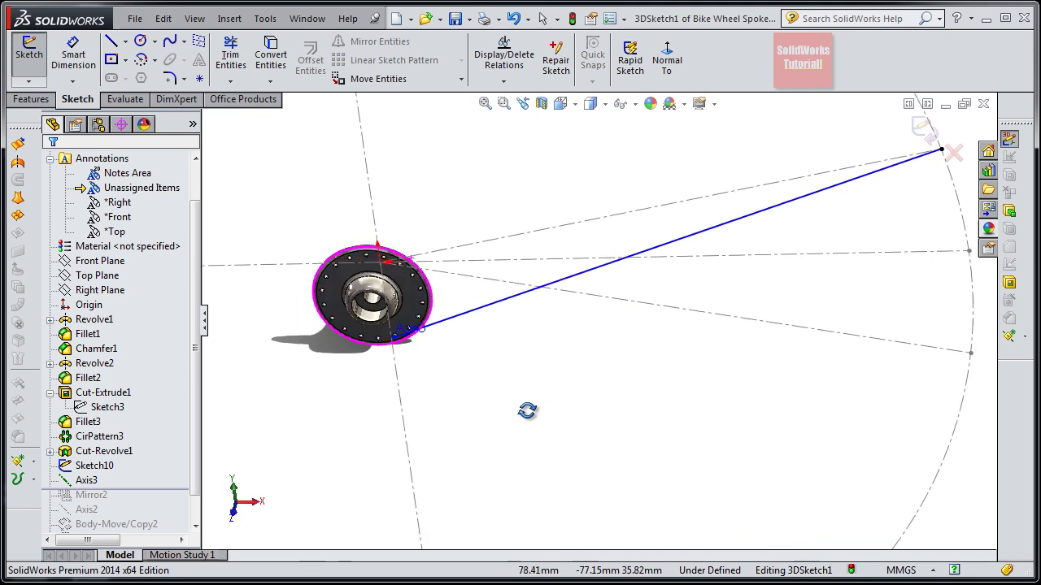
scroll(442, 325, "down", 3)
scroll(428, 267, "down", 2)
scroll(444, 318, "down", 2)
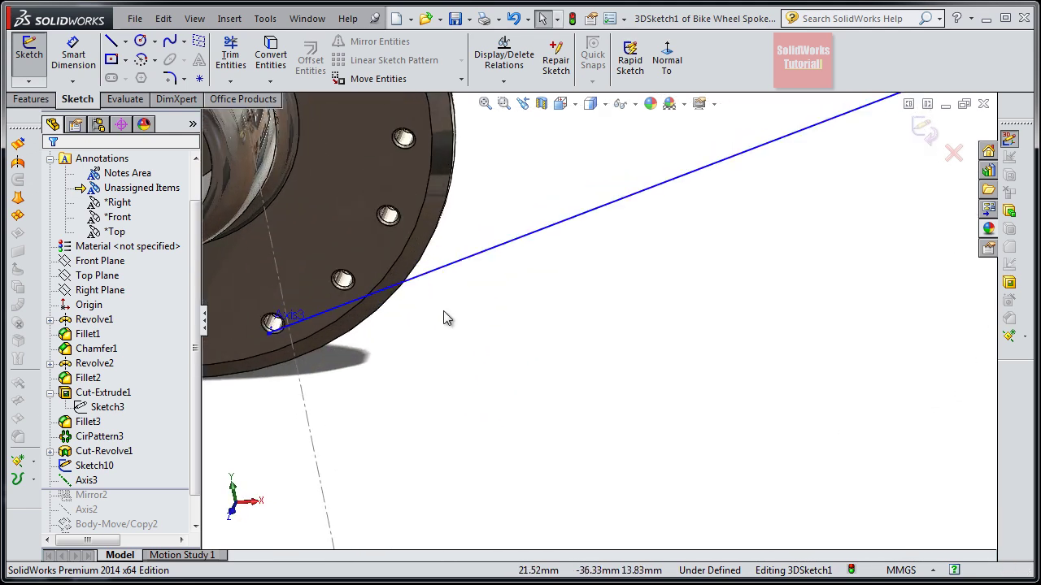
middle_click_drag(442, 323, 451, 345)
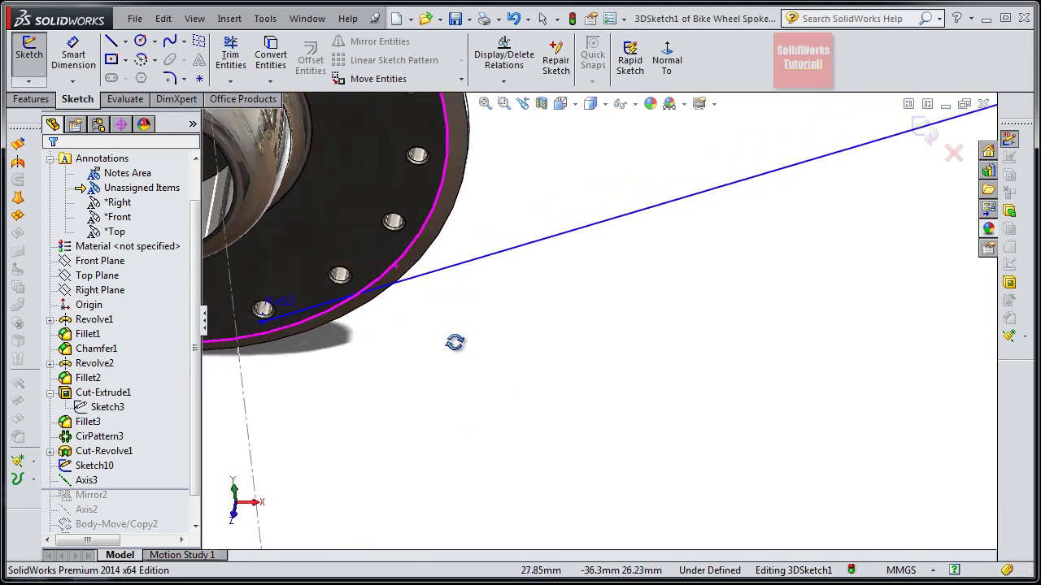
scroll(447, 348, "down", 2)
scroll(439, 329, "down", 2)
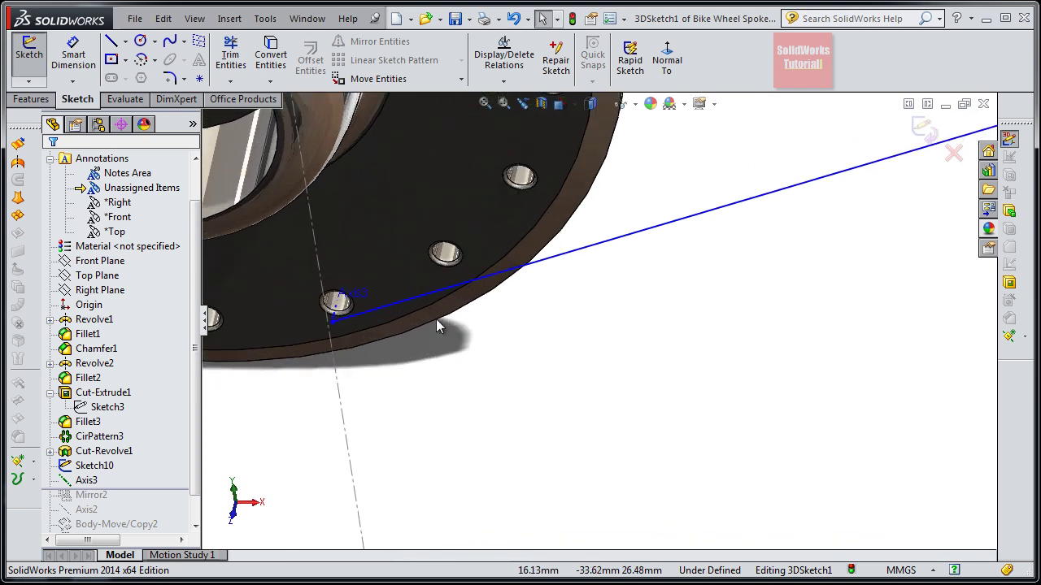
scroll(437, 324, "down", 2)
scroll(437, 325, "down", 1)
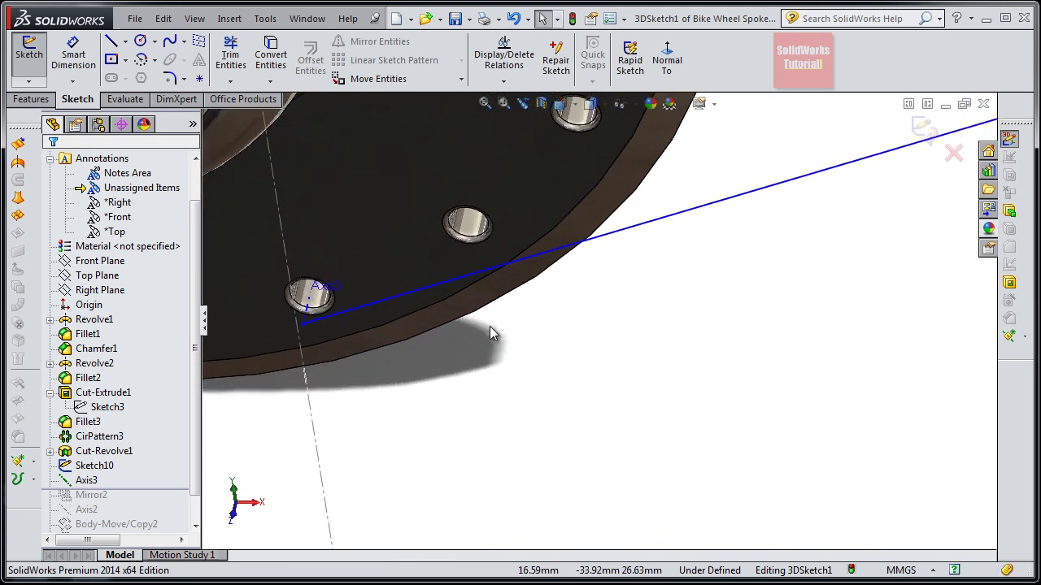
middle_click_drag(553, 349, 534, 344)
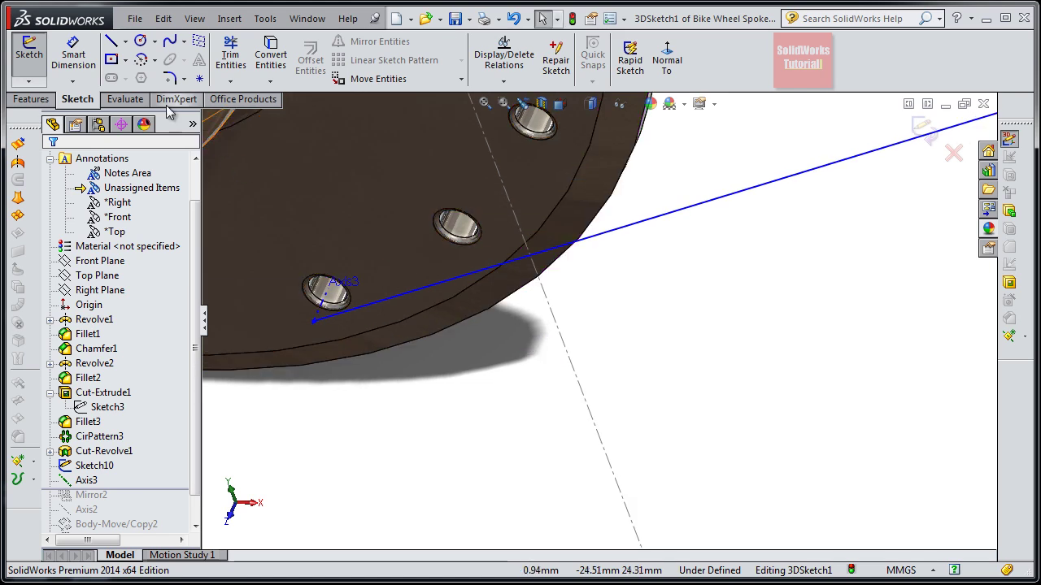
Dimension the spoke's hub endpoint 2 mm from the flange face, fully defining 3DSketch1
left_click(73, 57)
scroll(219, 210, "down", 2)
scroll(506, 425, "down", 2)
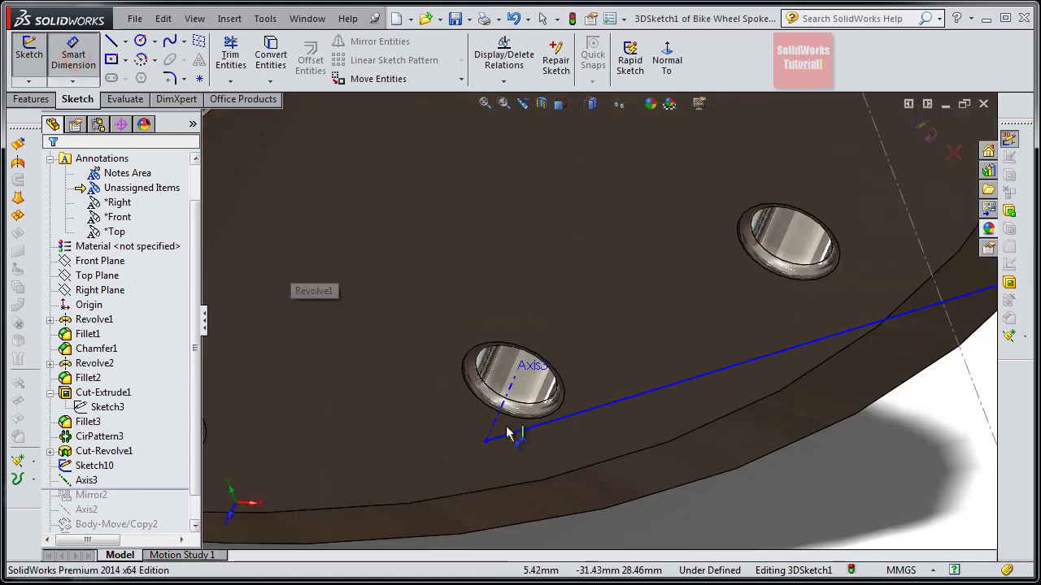
scroll(533, 386, "down", 2)
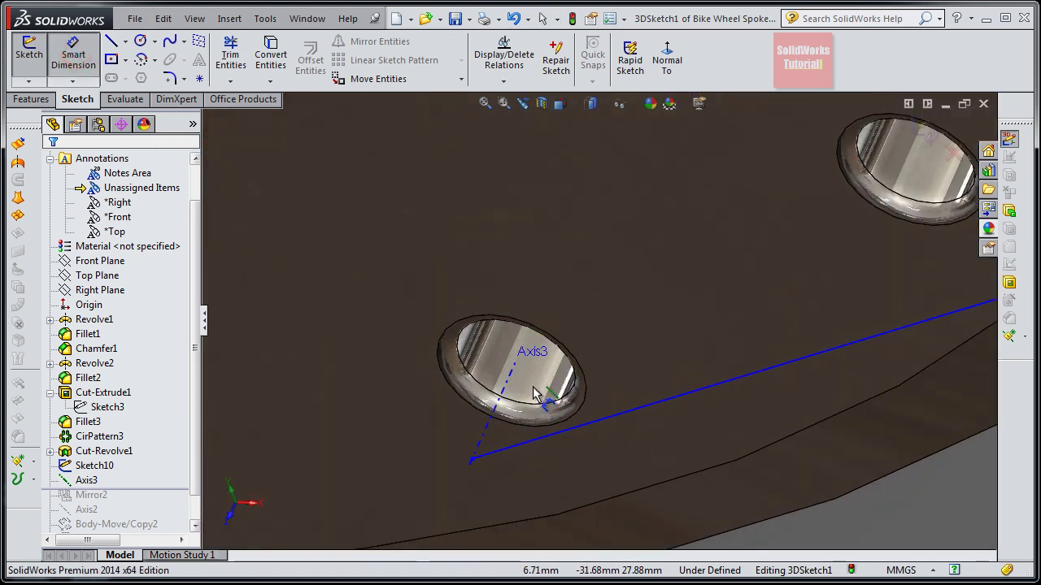
left_click(464, 471)
left_click(402, 355, "ctrl")
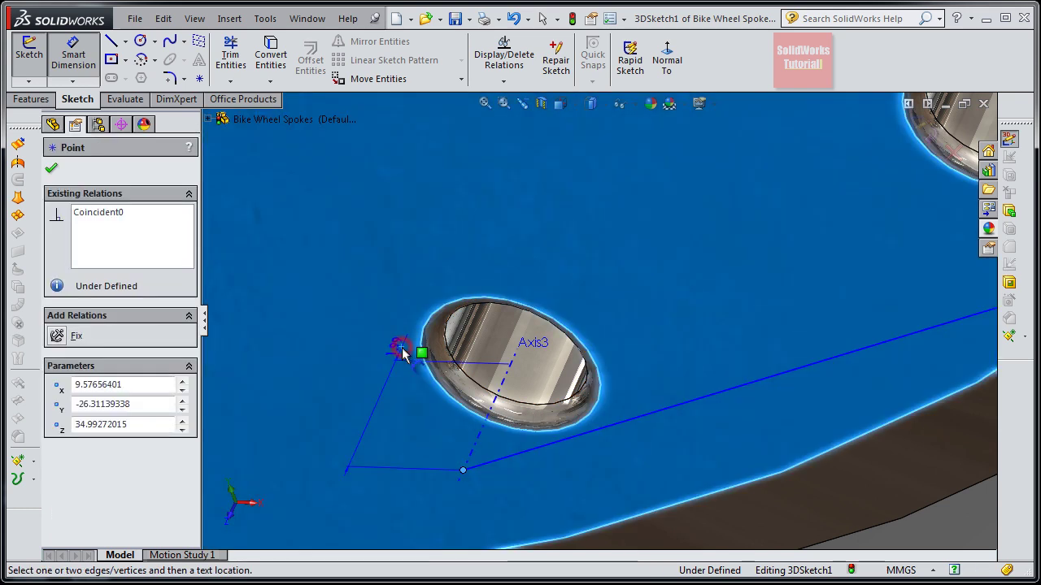
left_click(399, 385)
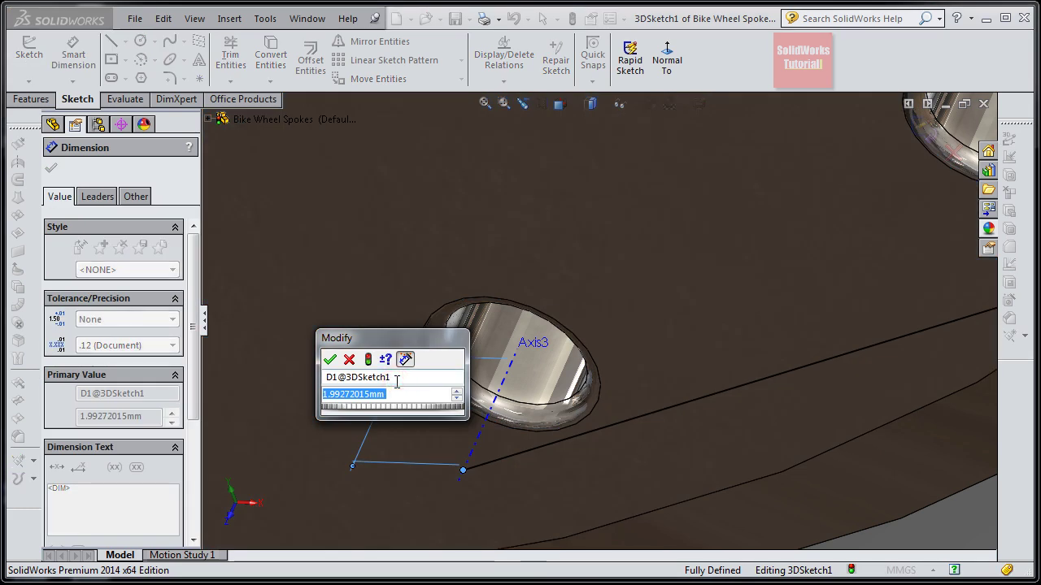
type("2")
key("Return")
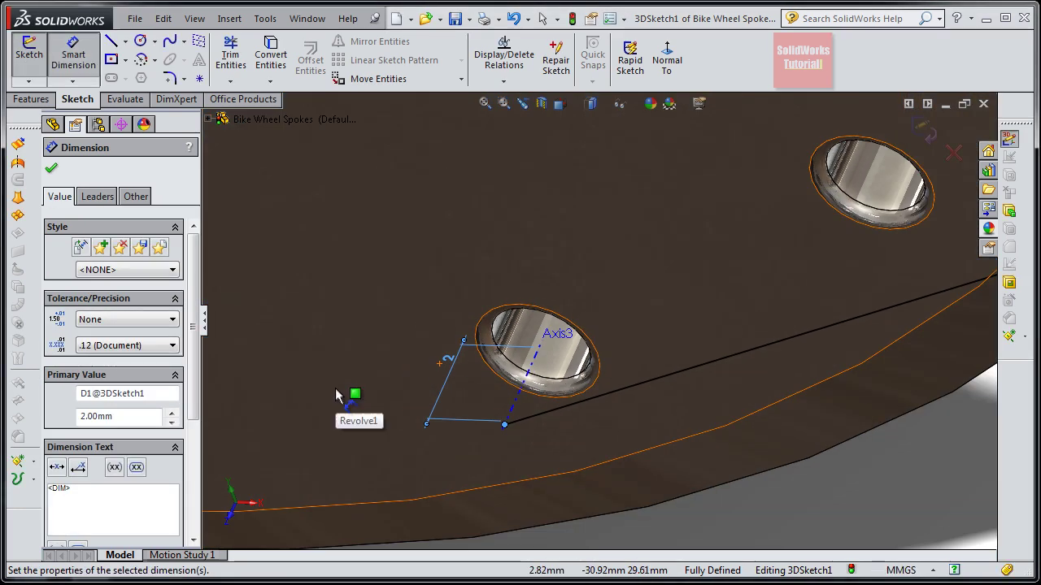
left_click(335, 389)
mouse_move(742, 490)
middle_mouse_down()
mouse_move(721, 437)
mouse_move(691, 426)
mouse_move(681, 448)
mouse_move(728, 307)
mouse_move(806, 249)
mouse_move(786, 274)
mouse_move(797, 263)
mouse_move(791, 242)
mouse_move(658, 476)
mouse_move(773, 353)
mouse_move(623, 472)
mouse_move(574, 478)
mouse_move(588, 409)
mouse_move(564, 386)
mouse_move(526, 379)
mouse_move(511, 430)
middle_mouse_up()
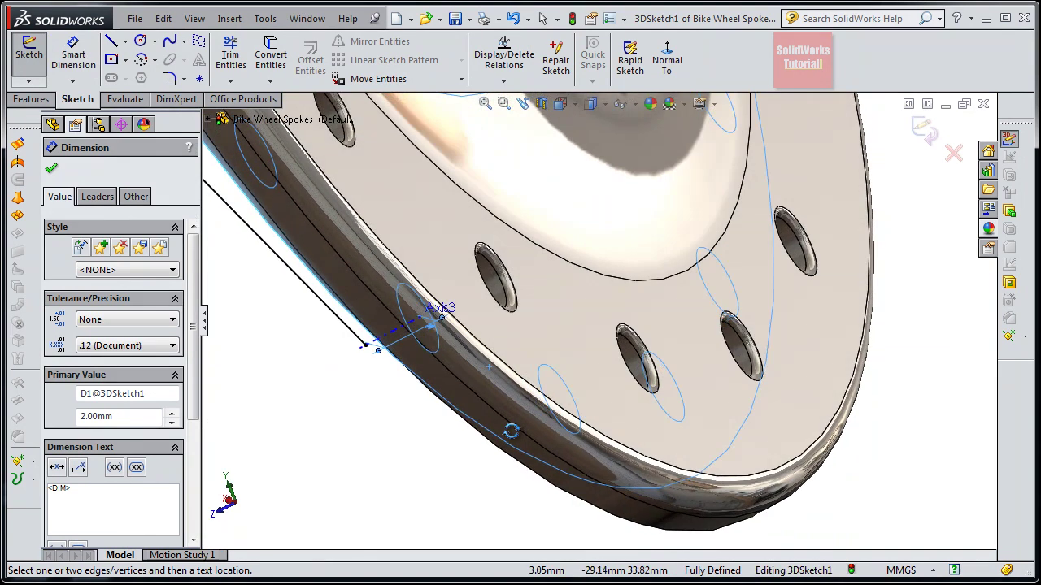
Draw a 3D line from the spoke hole's centre along Axis3 to the spoke line's hub endpoint
left_click(110, 40)
scroll(513, 292, "down", 1)
scroll(537, 325, "down", 1)
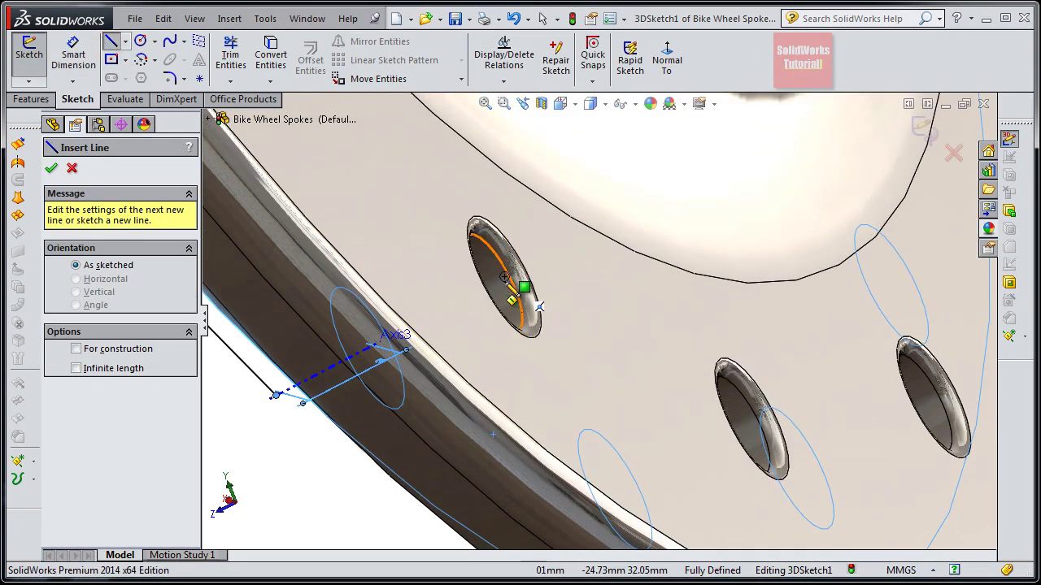
left_click(506, 281)
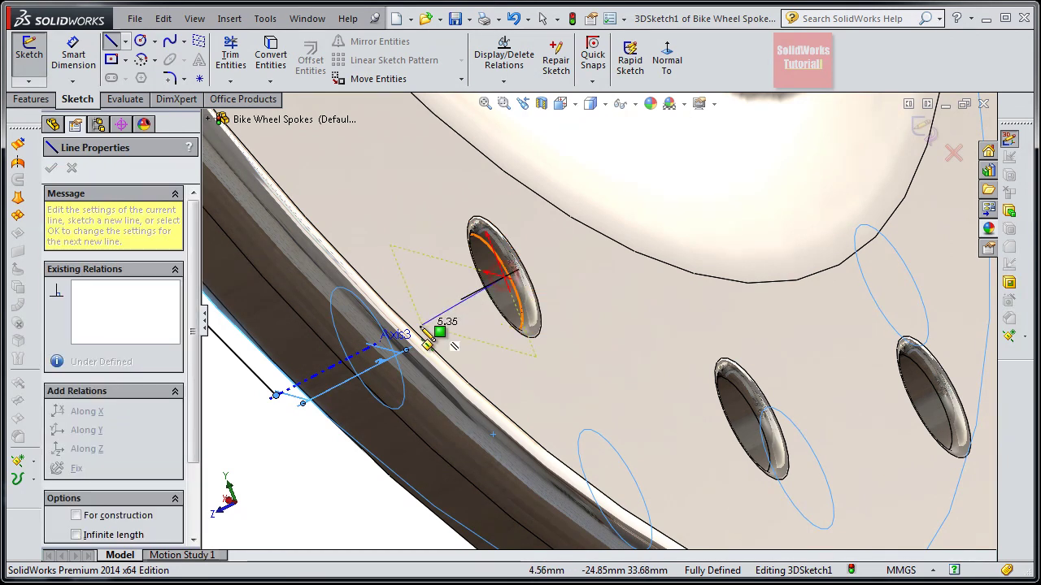
middle_click_drag(430, 331, 454, 351)
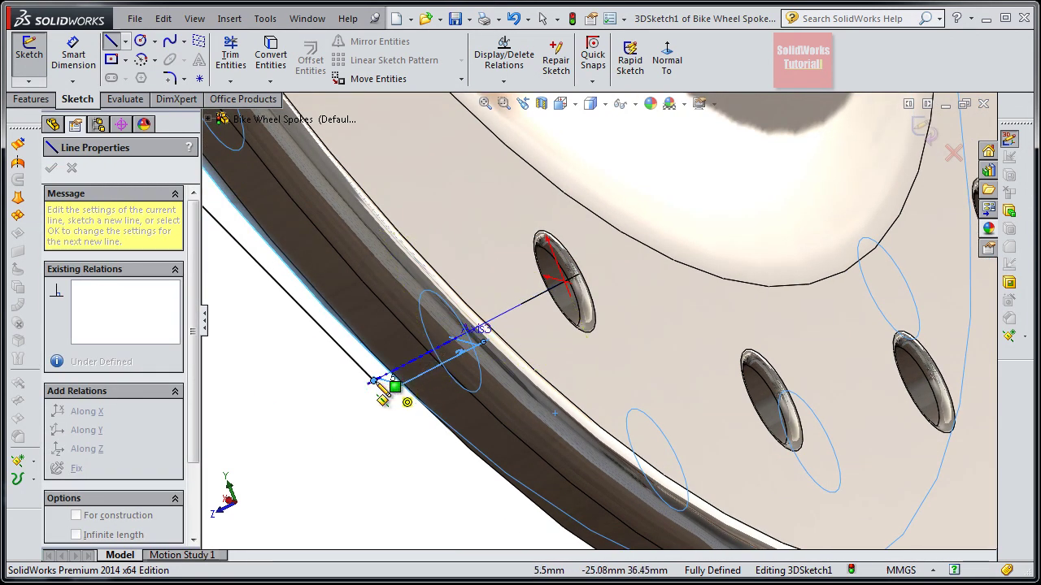
scroll(398, 375, "down", 2)
scroll(460, 365, "down", 2)
left_click(446, 359)
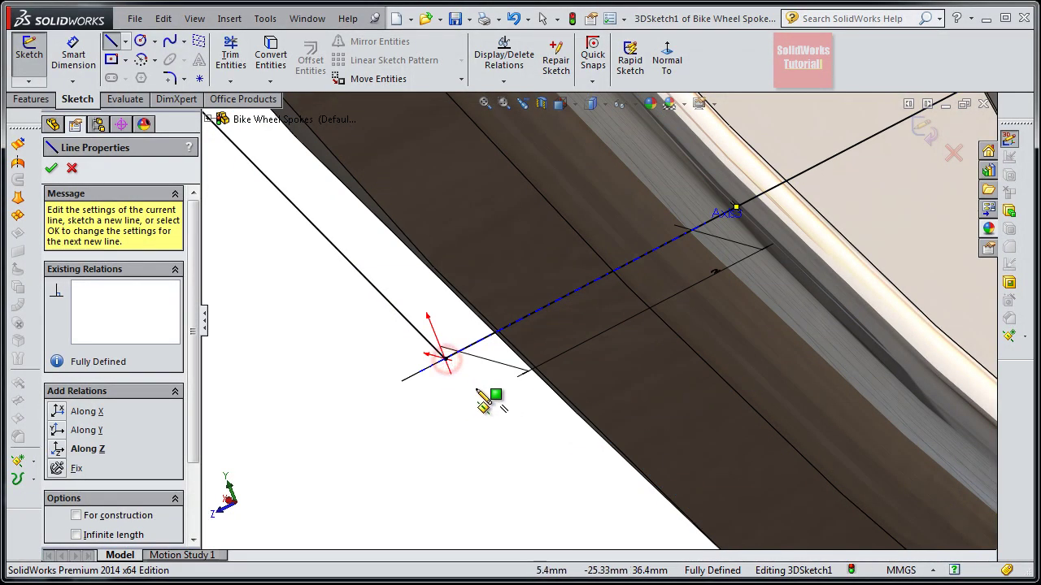
scroll(774, 252, "up", 3)
middle_click_drag(779, 254, 686, 276)
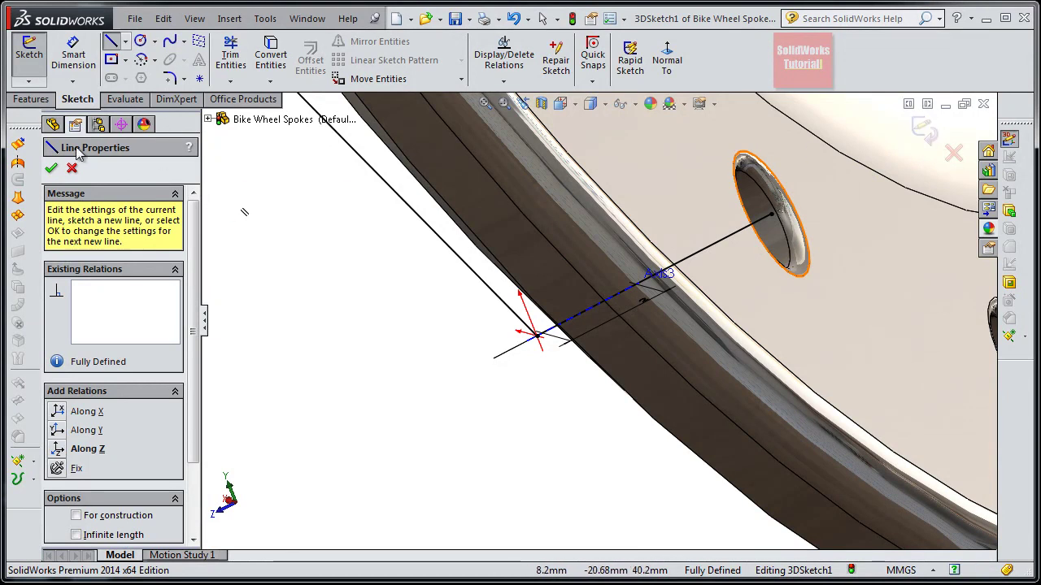
left_click(51, 171)
Start a sketch fillet with a 1.50 mm radius at the spoke's hub bend
mouse_move(456, 304)
middle_mouse_down()
mouse_move(488, 293)
mouse_move(533, 299)
mouse_move(639, 365)
mouse_move(616, 351)
mouse_move(620, 372)
mouse_move(470, 364)
middle_mouse_up()
scroll(314, 425, "down", 2)
scroll(330, 383, "down", 2)
scroll(326, 378, "down", 2)
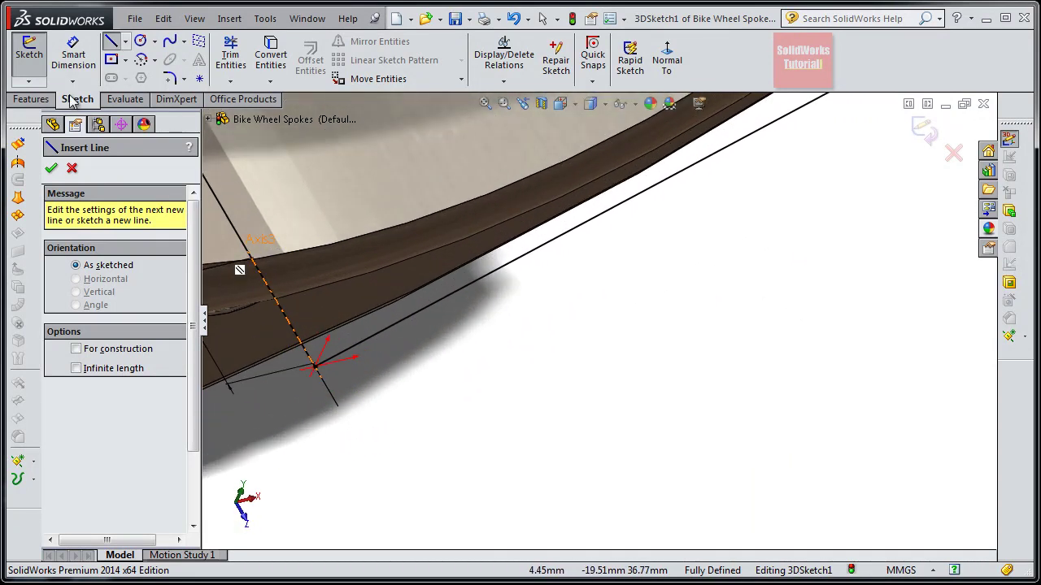
left_click(170, 78)
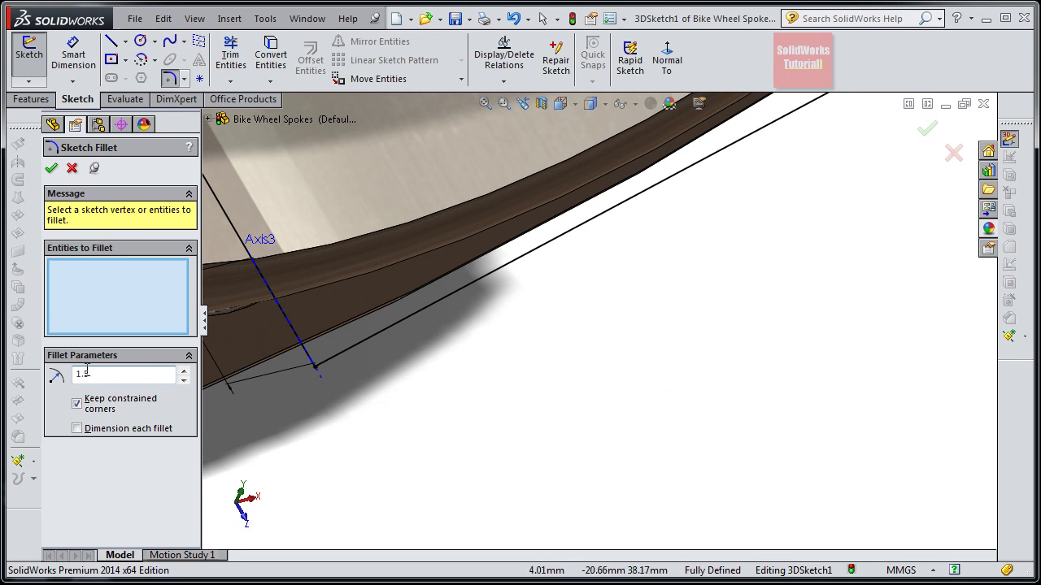
Pick the spoke's hub bend corner, apply the 1.5 mm fillet, and close Sketch Fillet
left_click(316, 370)
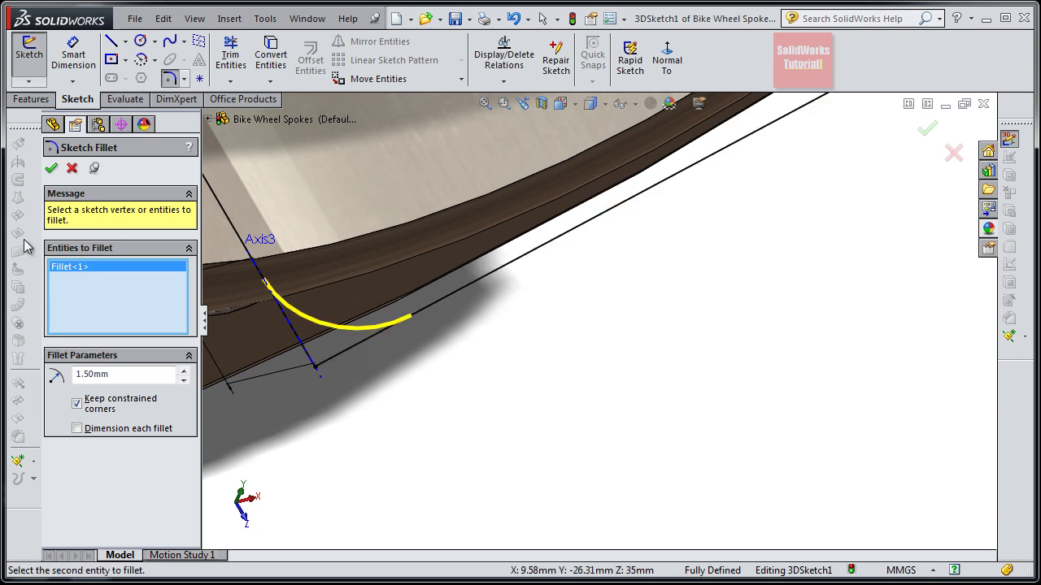
left_click(51, 168)
middle_click_drag(342, 308, 564, 309)
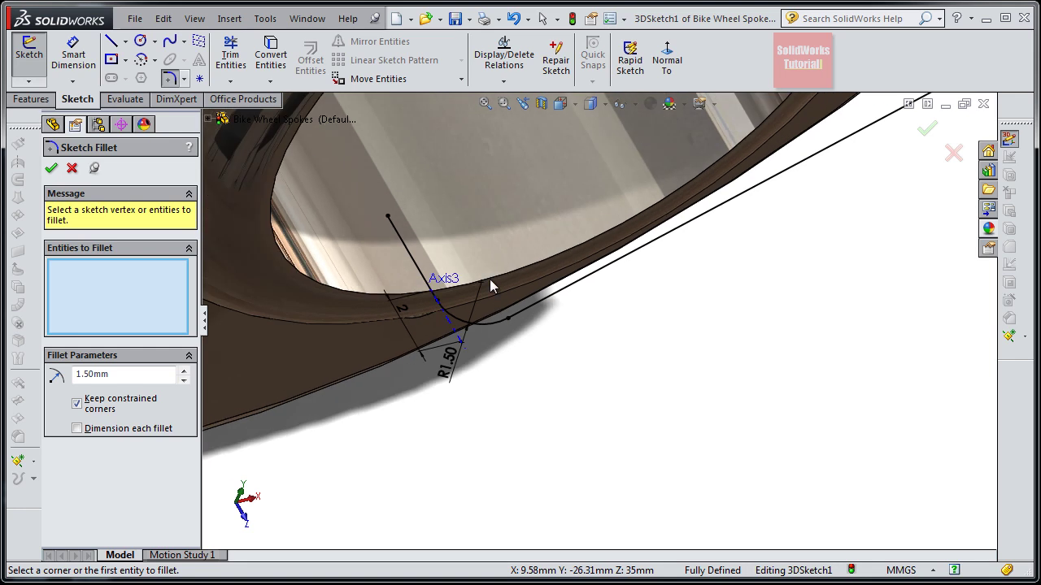
scroll(564, 317, "up", 5)
middle_click_drag(778, 274, 884, 202)
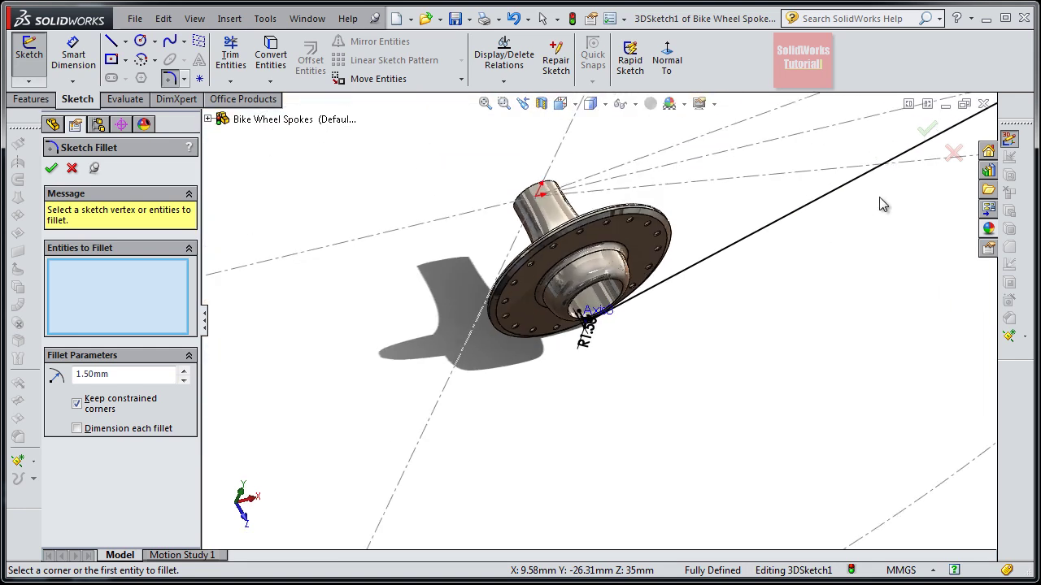
scroll(837, 211, "up", 3)
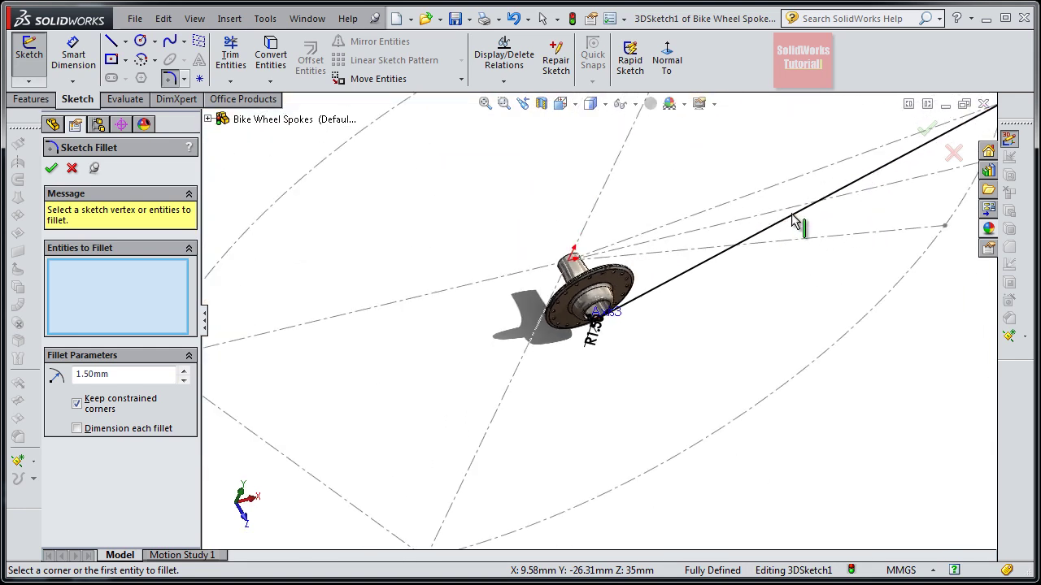
scroll(876, 195, "up", 1)
mouse_move(875, 195)
middle_mouse_down()
mouse_move(859, 209)
mouse_move(864, 247)
mouse_move(803, 200)
middle_mouse_up()
left_click(925, 130)
mouse_move(553, 365)
middle_mouse_down()
mouse_move(615, 336)
mouse_move(599, 330)
mouse_move(612, 317)
middle_mouse_up()
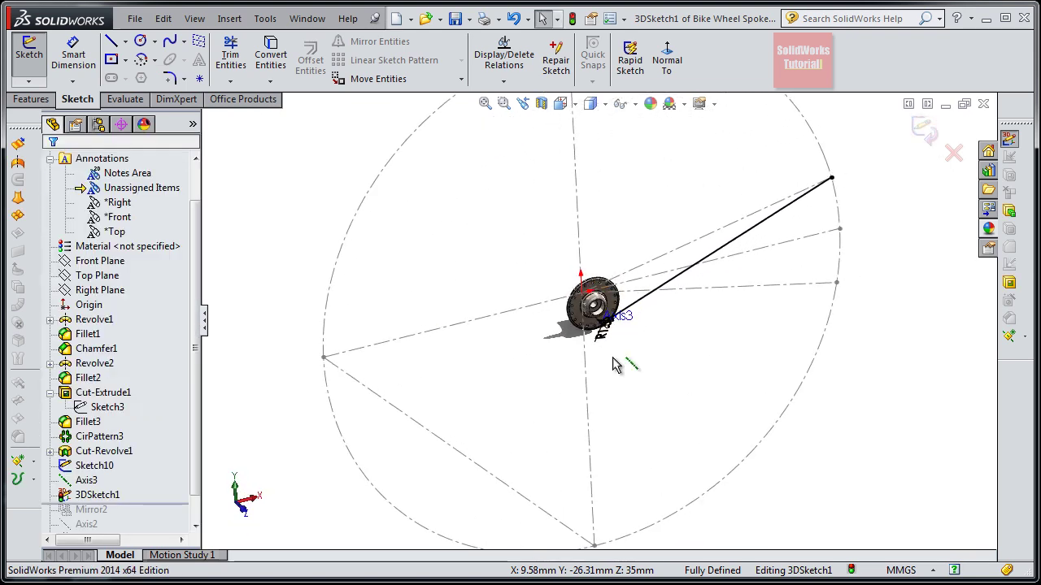
Zoom in on the hub flange edge-on and exit 3DSketch1
scroll(611, 317, "down", 3)
scroll(627, 309, "down", 3)
scroll(588, 288, "down", 4)
scroll(530, 274, "down", 3)
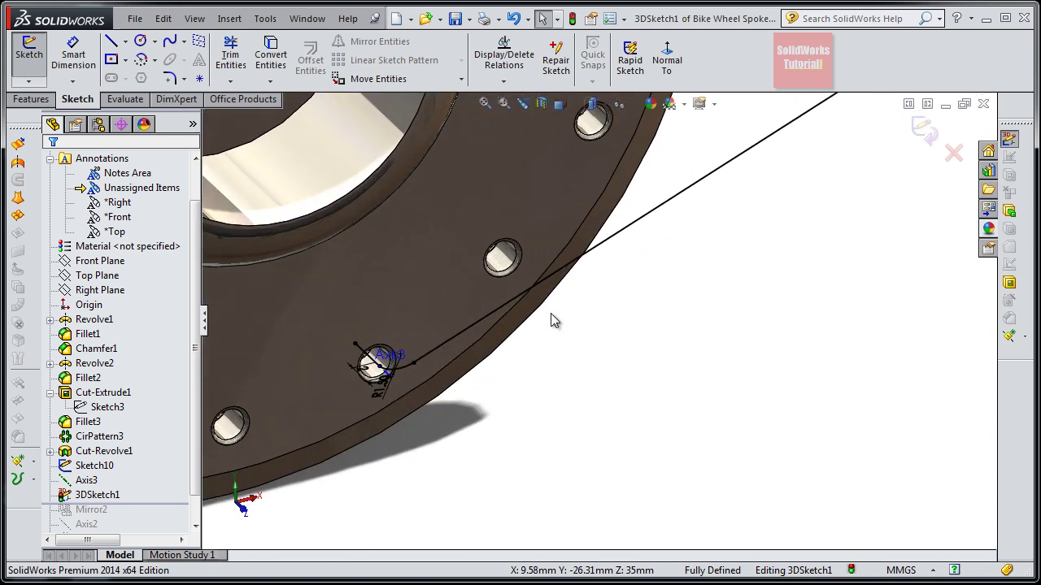
mouse_move(600, 333)
middle_mouse_down()
mouse_move(511, 336)
mouse_move(409, 365)
middle_mouse_up()
scroll(824, 324, "down", 3)
scroll(824, 323, "down", 2)
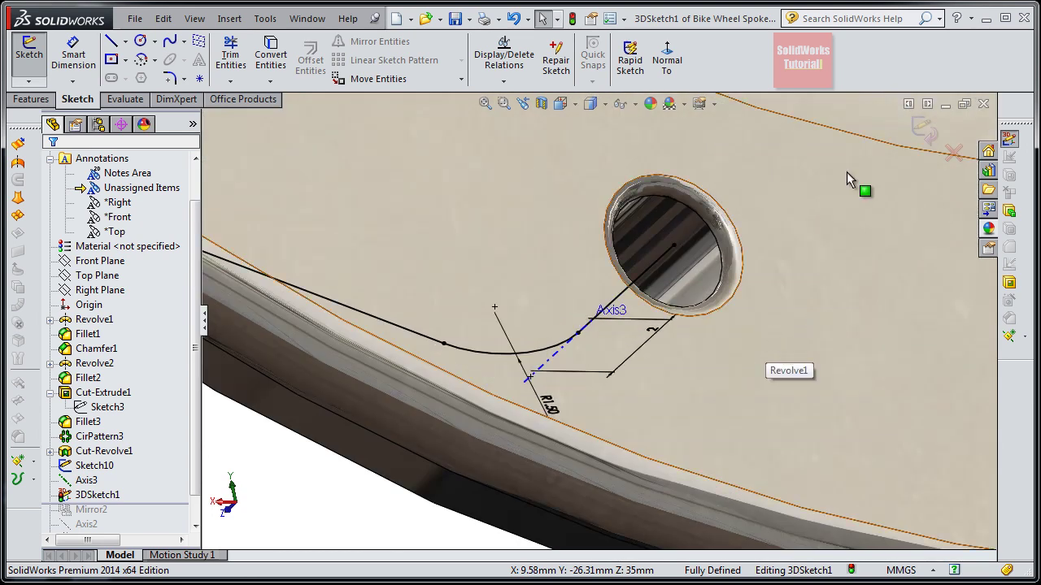
left_click(925, 132)
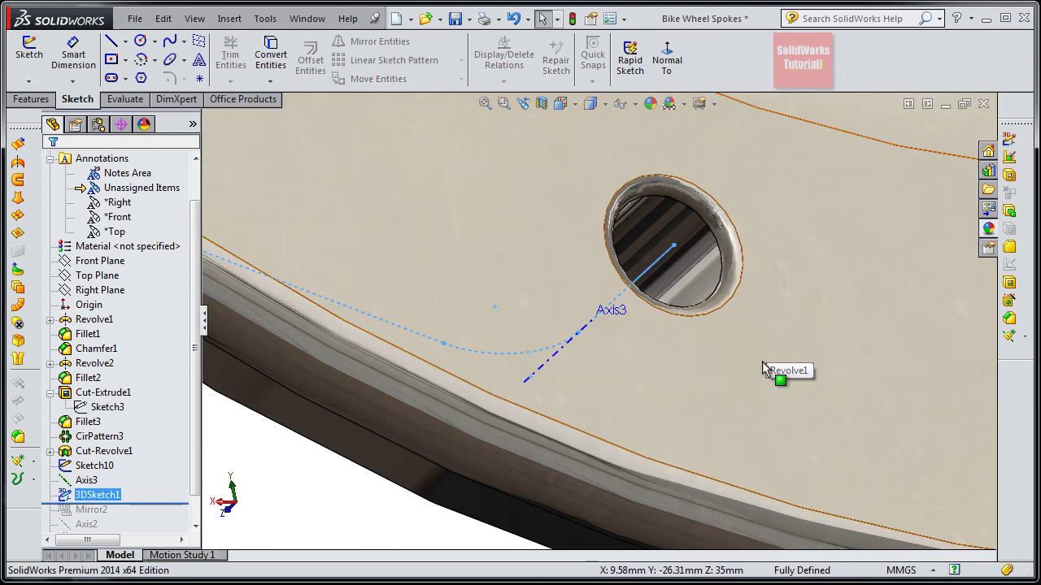
Sketch on the Revolve1 flange face a circle centred at the Axis3 end inside the hole
left_click(736, 364)
left_click(798, 315)
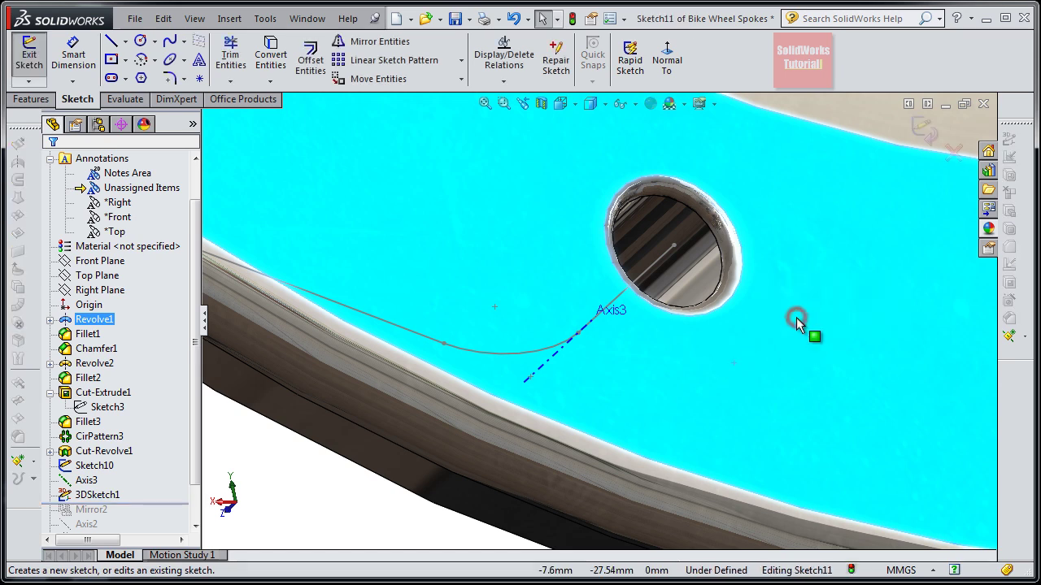
left_click(141, 42)
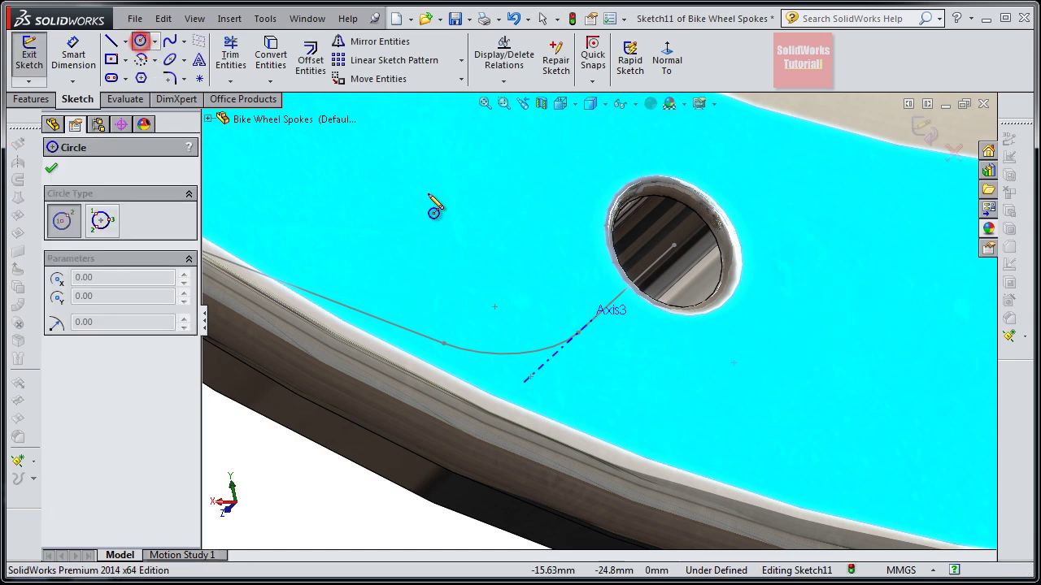
scroll(796, 289, "down", 2)
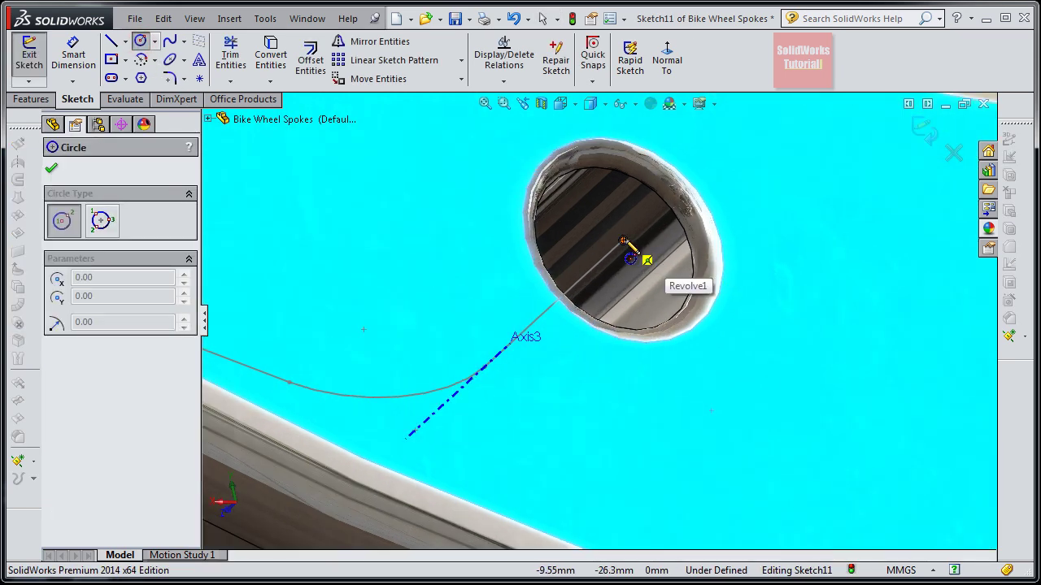
left_click(624, 241)
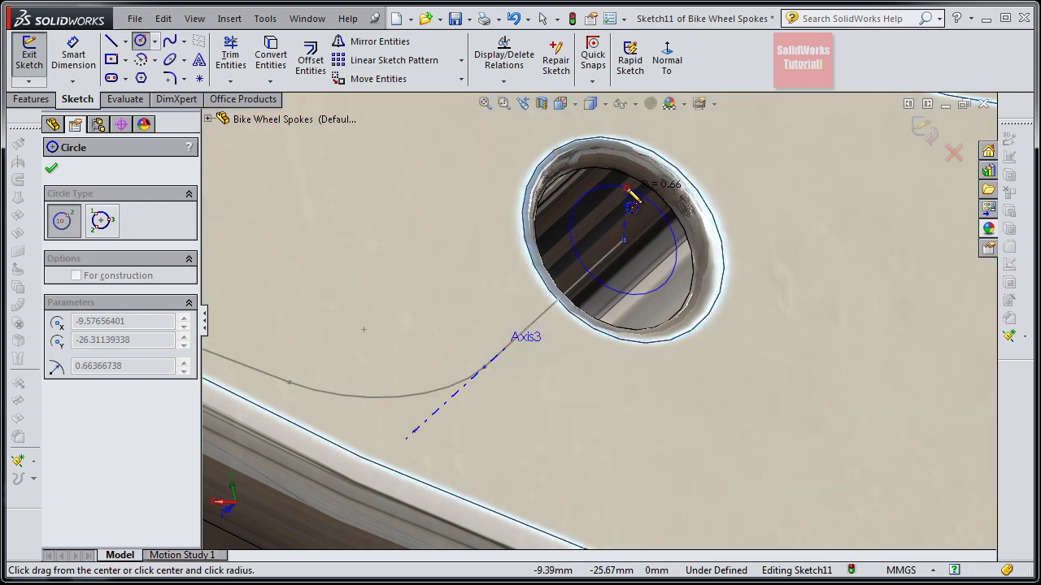
left_click(632, 197)
Dimension the circle to 1.5 mm diameter and finish the spoke profile sketch
left_click(73, 58)
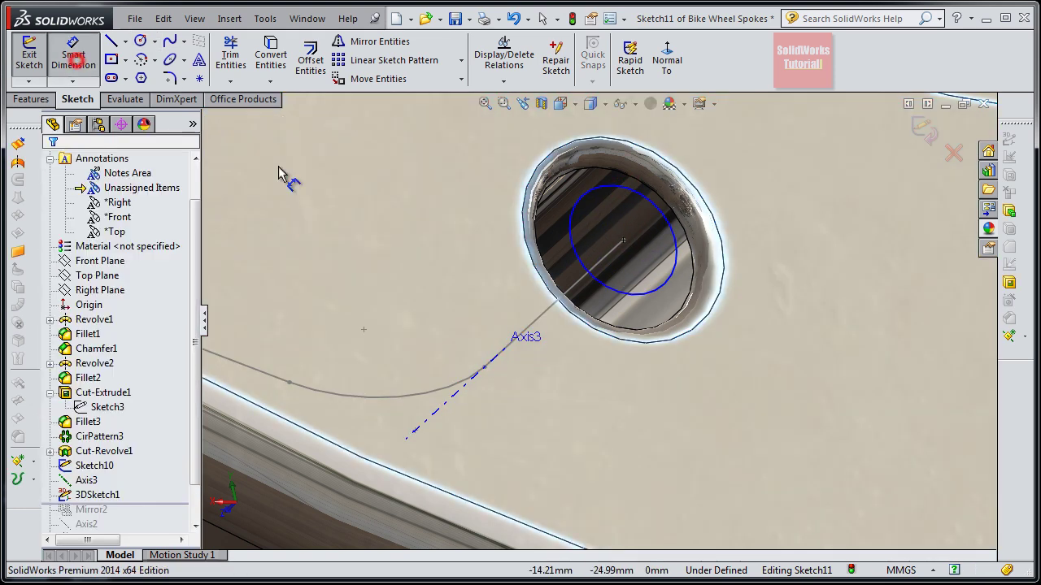
left_click(642, 299)
left_click(714, 412)
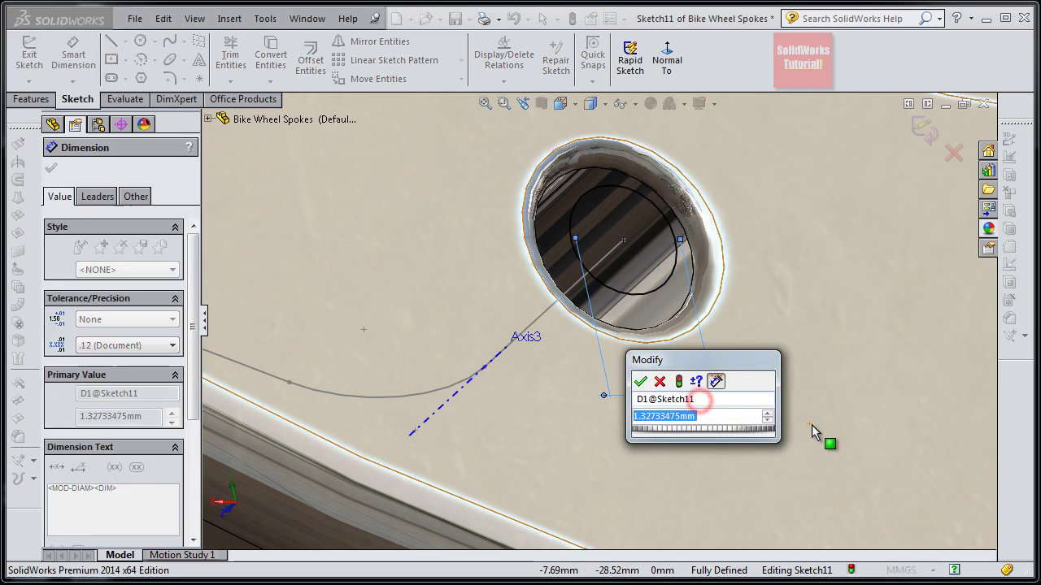
type("1.5")
key("Return")
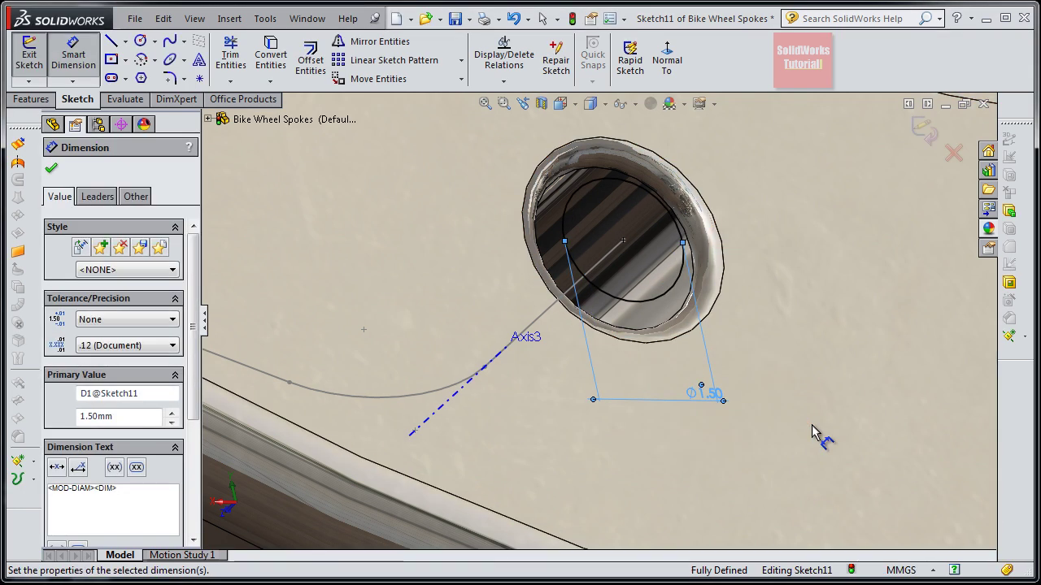
left_click(923, 130)
scroll(819, 249, "up", 3)
scroll(757, 334, "up", 3)
mouse_move(561, 393)
middle_mouse_down()
mouse_move(650, 402)
mouse_move(653, 423)
middle_mouse_up()
Sweep the 1.5 mm circle along the 3D line path to create Sweep1
left_click(639, 428)
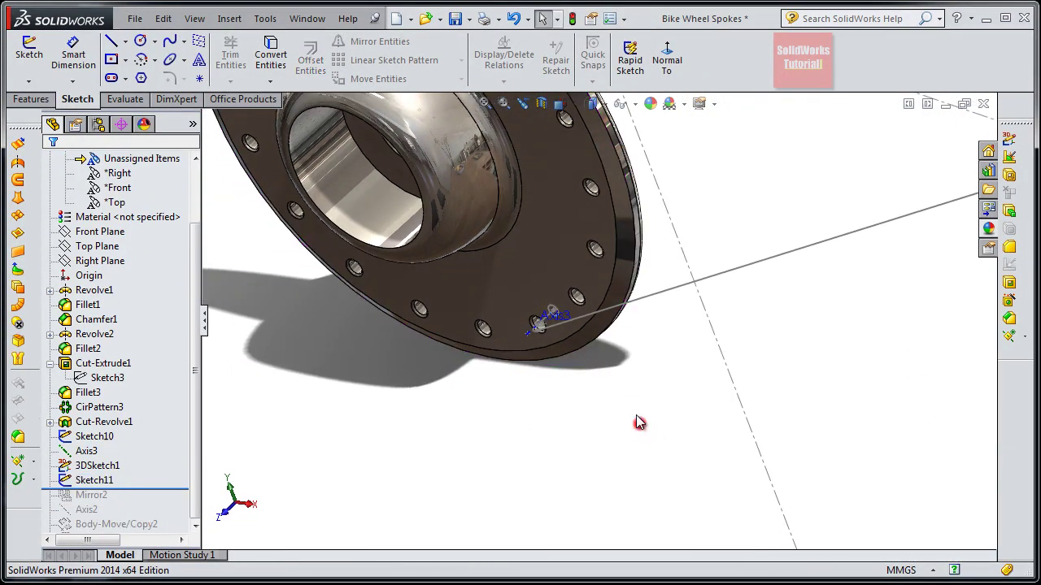
left_click(30, 99)
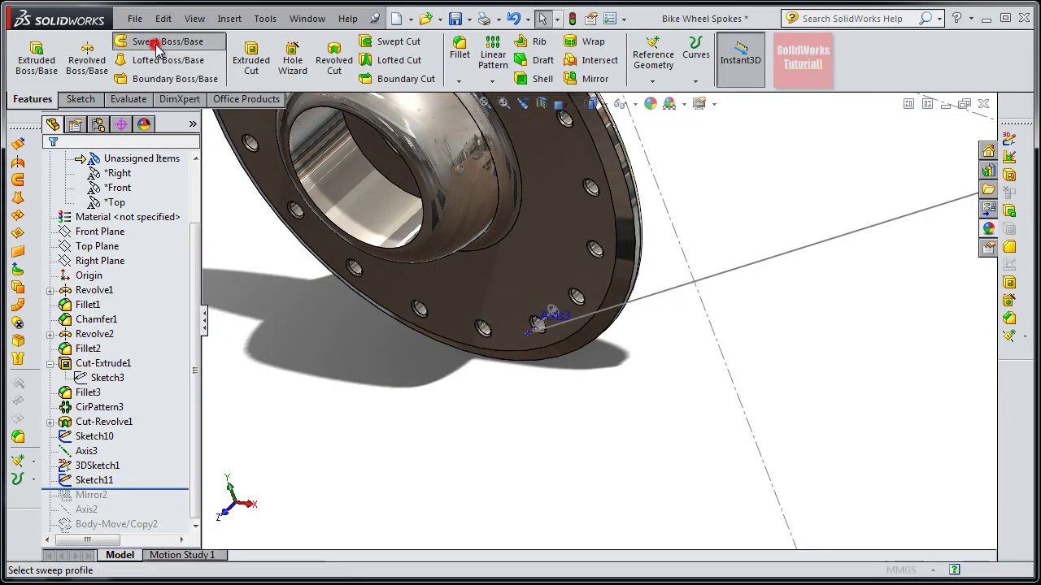
left_click(156, 44)
scroll(458, 284, "down", 3)
scroll(704, 367, "down", 3)
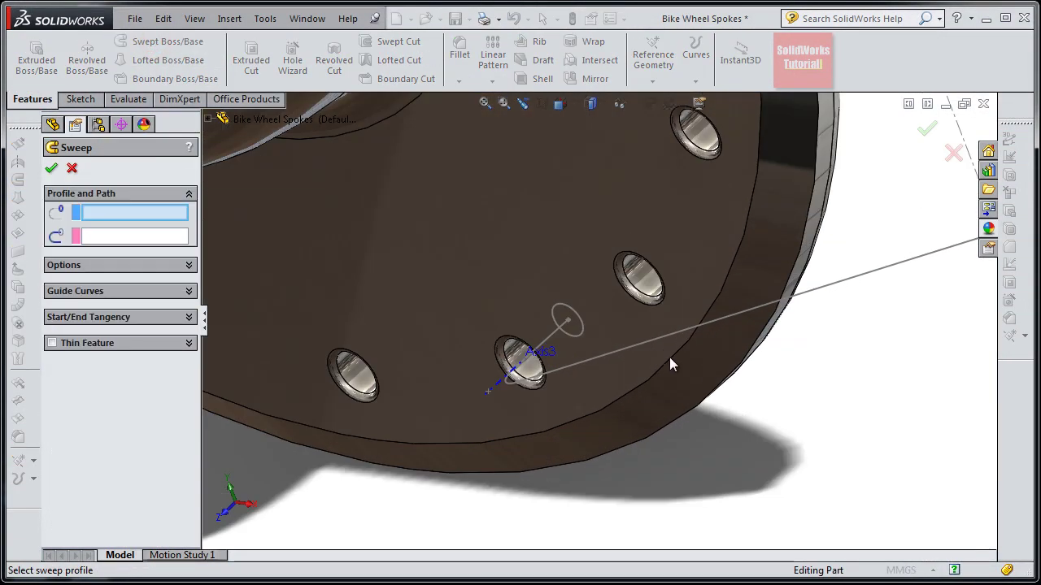
left_click(582, 326)
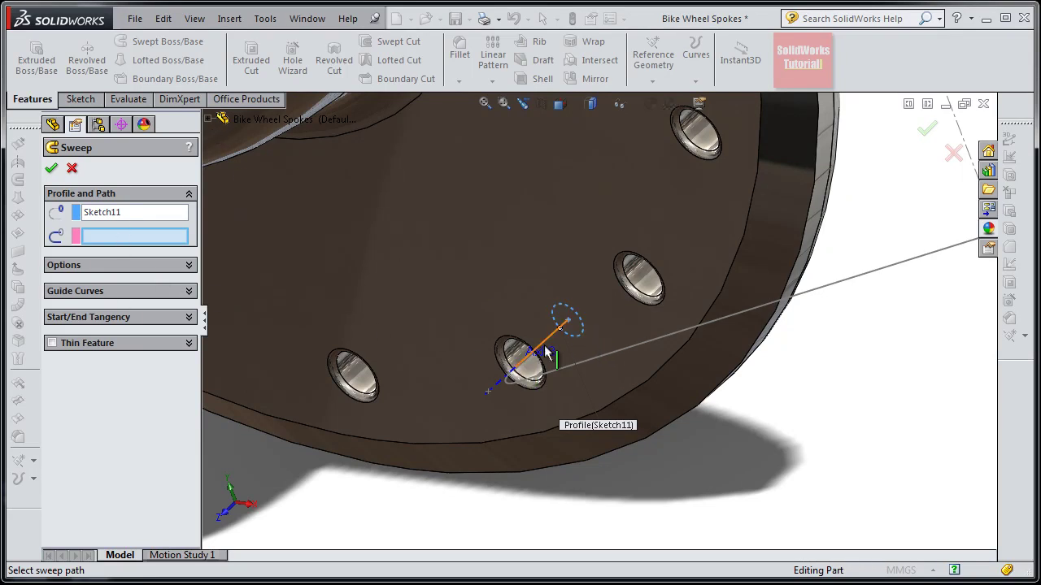
left_click(598, 352)
scroll(775, 336, "up", 3)
scroll(866, 305, "up", 3)
scroll(911, 236, "up", 2)
scroll(927, 191, "up", 3)
key("Return")
Orbit and zoom around the new spoke toward its far end
mouse_move(923, 256)
middle_mouse_down()
mouse_move(913, 251)
mouse_move(897, 274)
middle_mouse_up()
scroll(816, 258, "down", 3)
scroll(818, 257, "down", 2)
scroll(817, 257, "up", 2)
scroll(464, 260, "up", 2)
scroll(488, 330, "up", 3)
scroll(488, 329, "up", 1)
scroll(488, 329, "down", 1)
middle_click_drag(504, 360, 471, 337)
scroll(660, 293, "down", 1)
mouse_move(704, 269)
middle_mouse_down()
mouse_move(722, 369)
mouse_move(713, 220)
middle_mouse_up()
scroll(816, 235, "up", 2)
scroll(793, 288, "down", 1)
scroll(793, 289, "down", 2)
scroll(608, 413, "down", 1)
mouse_move(608, 413)
middle_mouse_down()
mouse_move(567, 447)
mouse_move(678, 326)
middle_mouse_up()
scroll(629, 358, "down", 1)
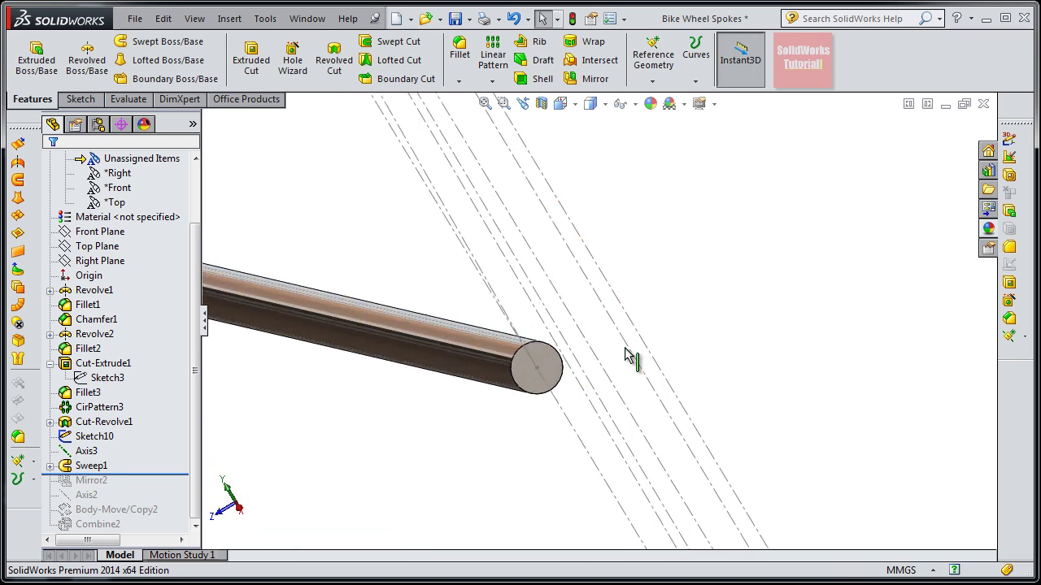
scroll(507, 374, "down", 2)
scroll(491, 390, "down", 1)
Sketch a 3.5 mm diameter circle centred on the spoke's end face
left_click(491, 390)
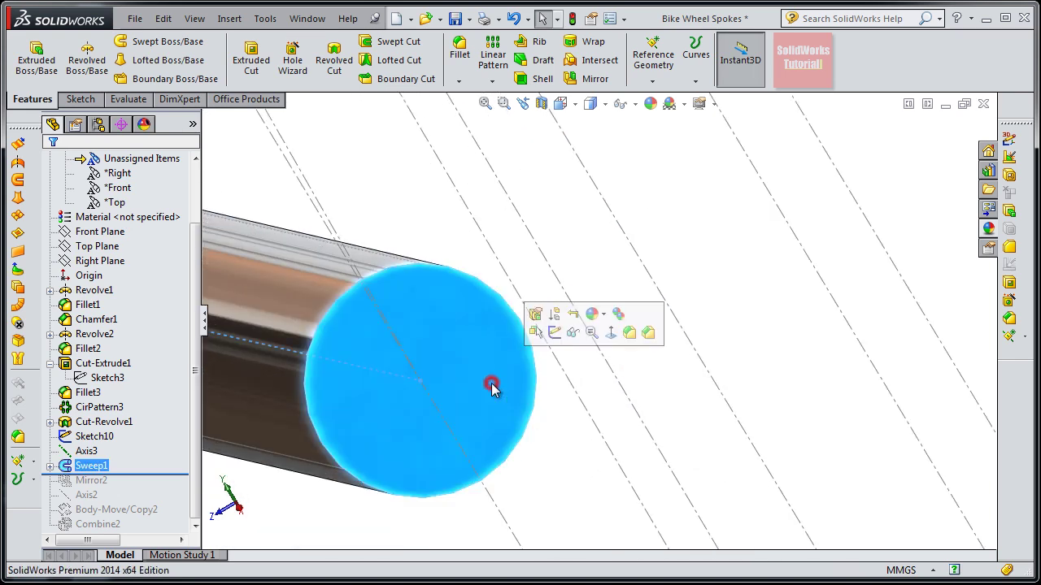
left_click(555, 333)
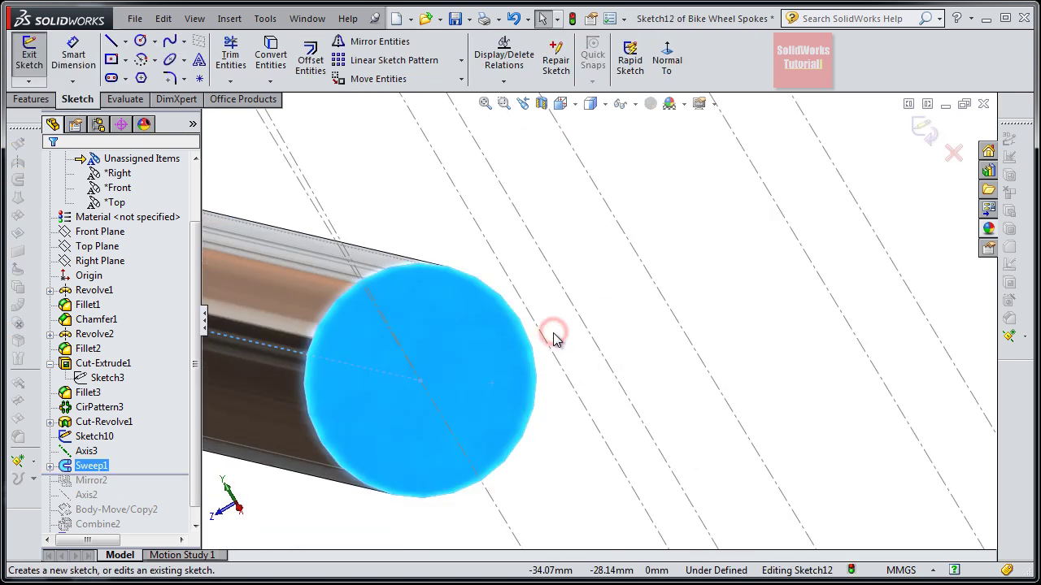
left_click(140, 41)
left_click(420, 381)
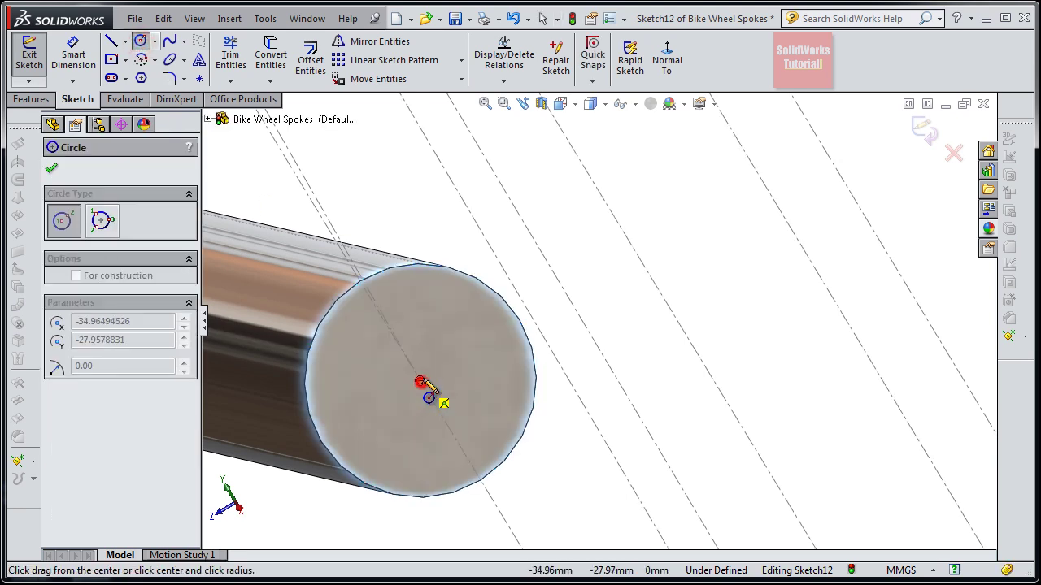
left_click(431, 196)
left_click(73, 57)
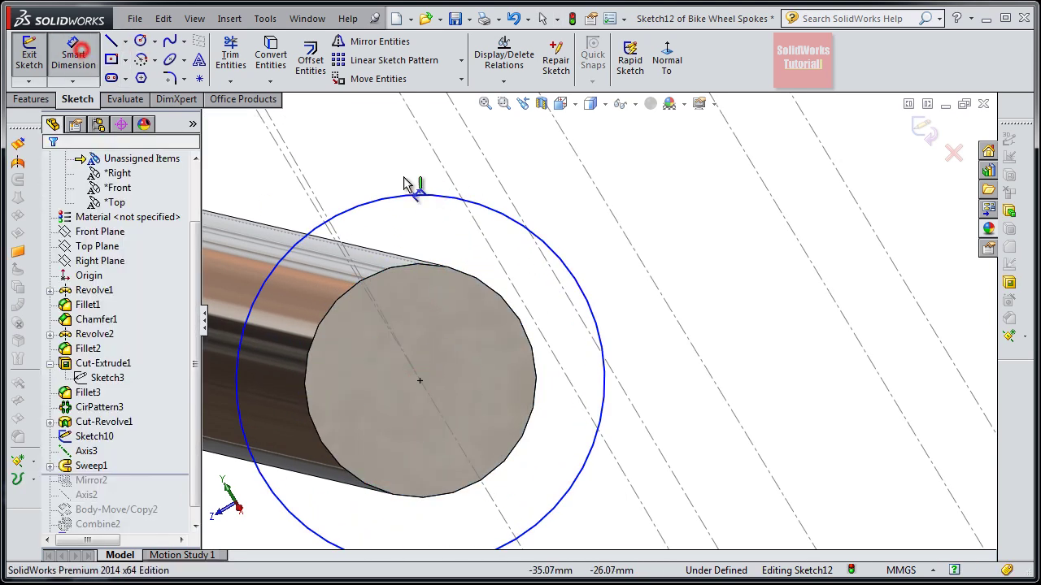
left_click(554, 248)
left_click(657, 256)
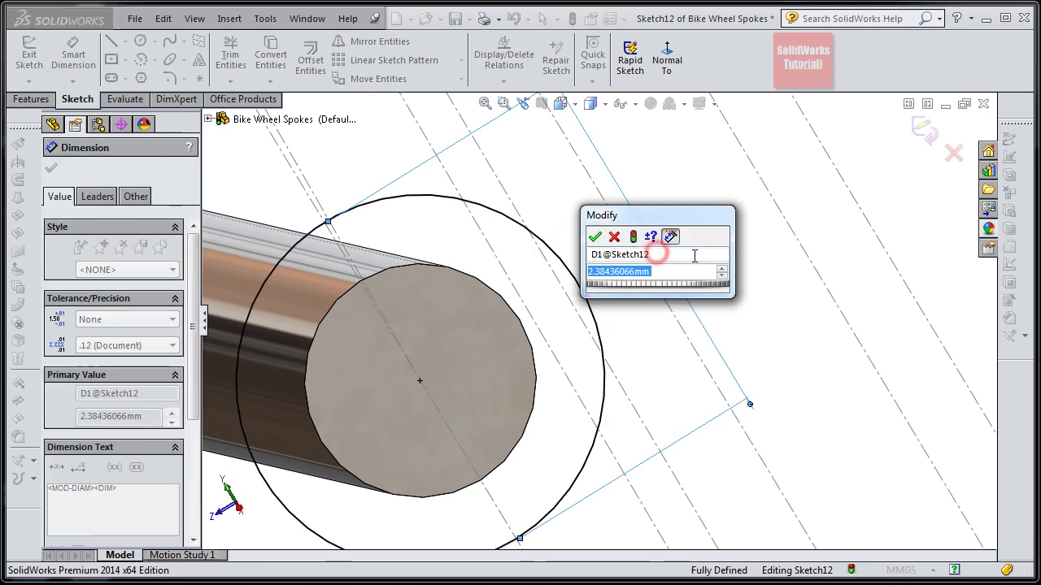
type("3.5")
key("Return")
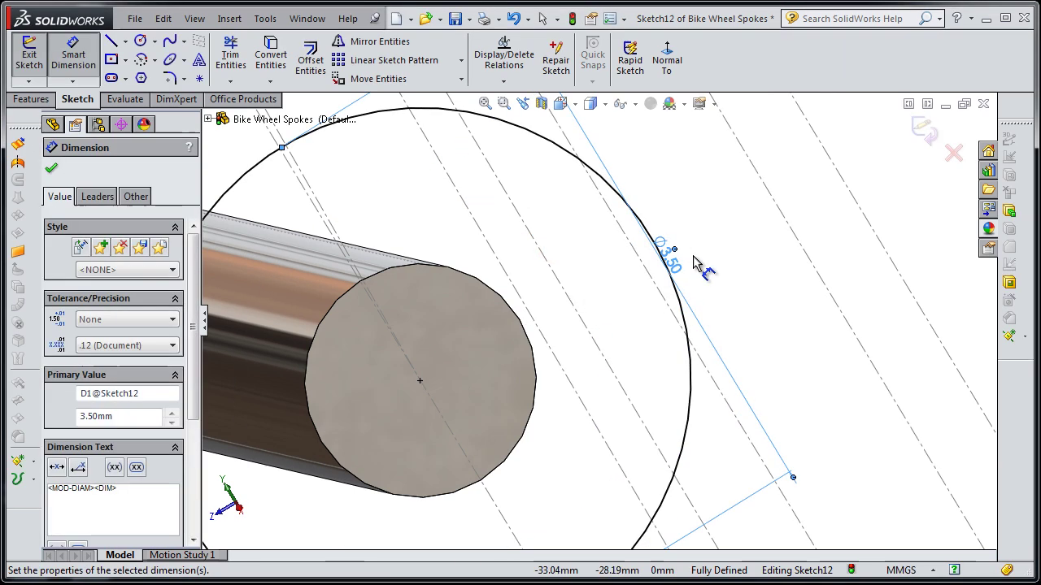
scroll(647, 303, "up", 3)
Extrude the circle 5 mm in both directions as Boss-Extrude2
left_click(32, 99)
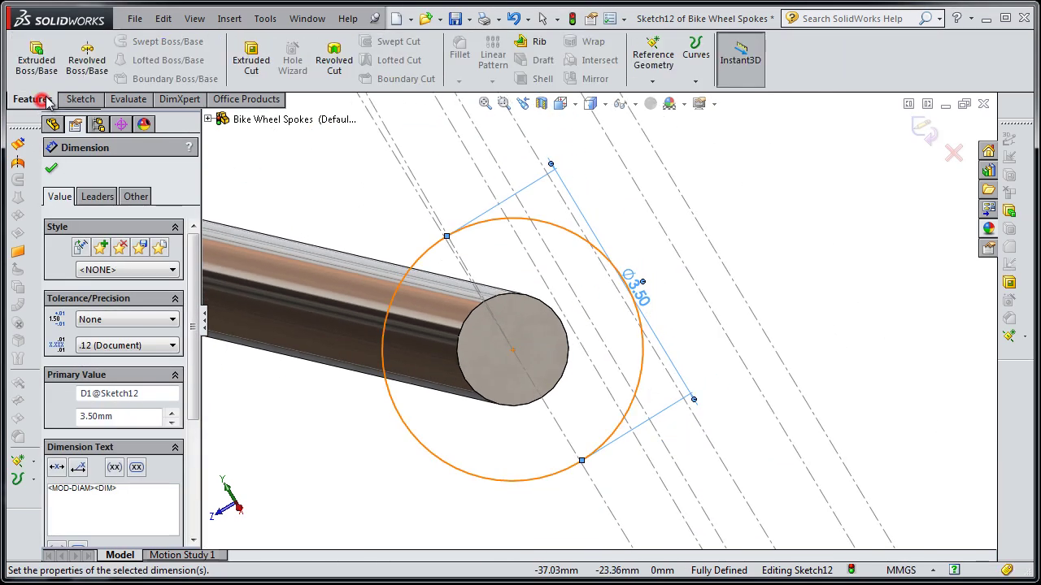
left_click(49, 73)
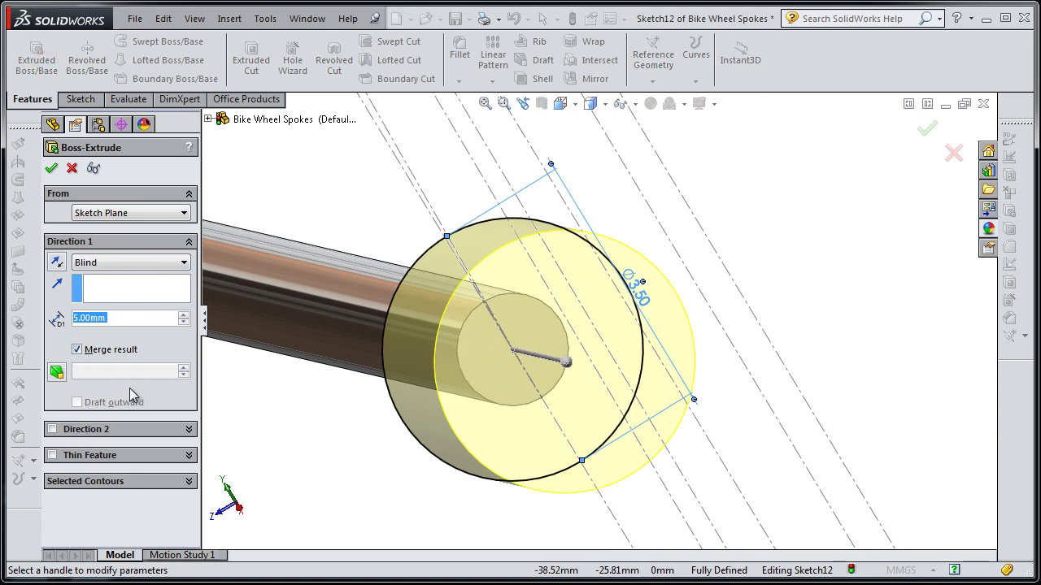
left_click(188, 431)
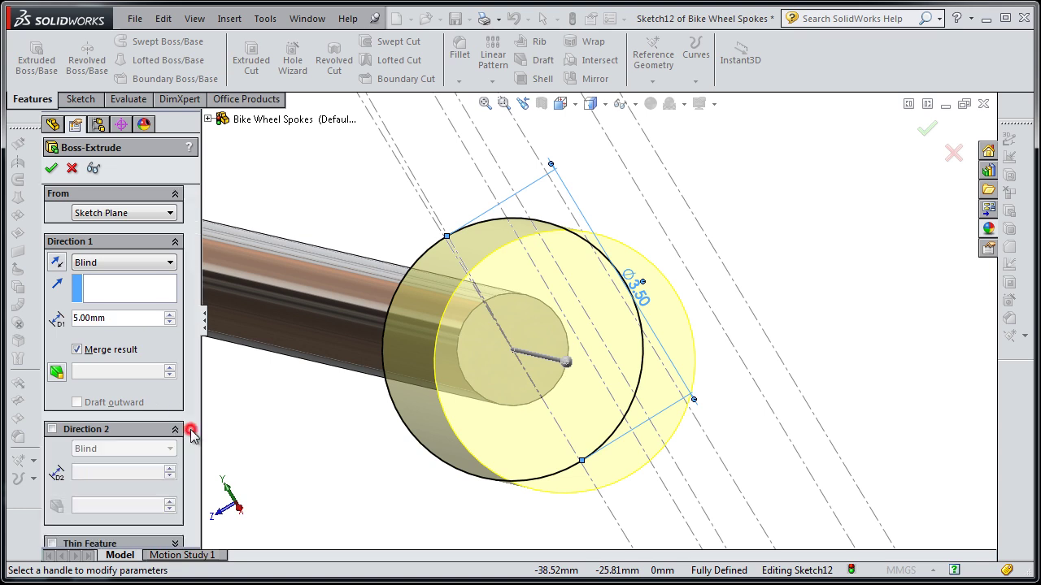
left_click(51, 429)
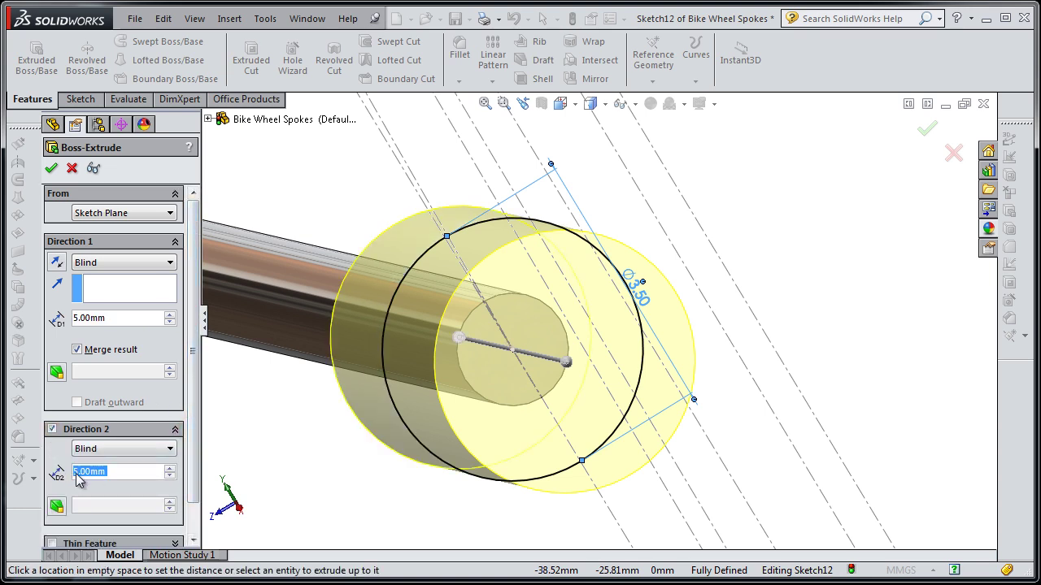
scroll(305, 427, "up", 2)
middle_click_drag(305, 428, 708, 327)
scroll(874, 362, "up", 2)
scroll(874, 362, "up", 2)
scroll(870, 370, "up", 1)
scroll(740, 352, "down", 3)
scroll(740, 352, "down", 2)
scroll(724, 329, "down", 2)
middle_click_drag(643, 366, 694, 379)
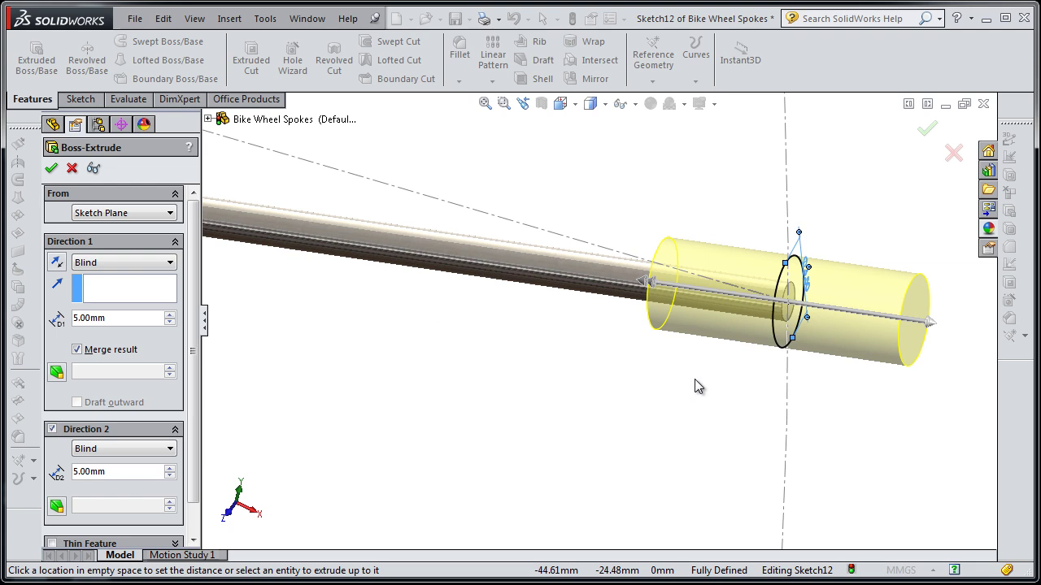
left_click(928, 130)
middle_click_drag(690, 425, 792, 420)
scroll(692, 379, "down", 2)
scroll(569, 213, "down", 2)
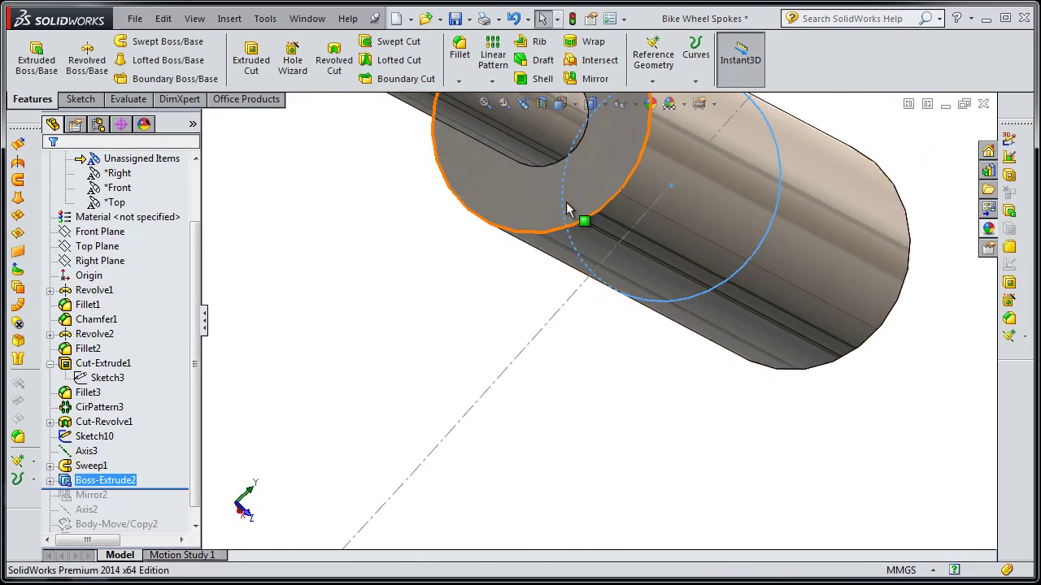
Sketch a centre-point rectangle on the cylinder's end face, centred on the axis
left_click(514, 206)
left_click(577, 151)
scroll(574, 179, "down", 3)
scroll(588, 246, "down", 1)
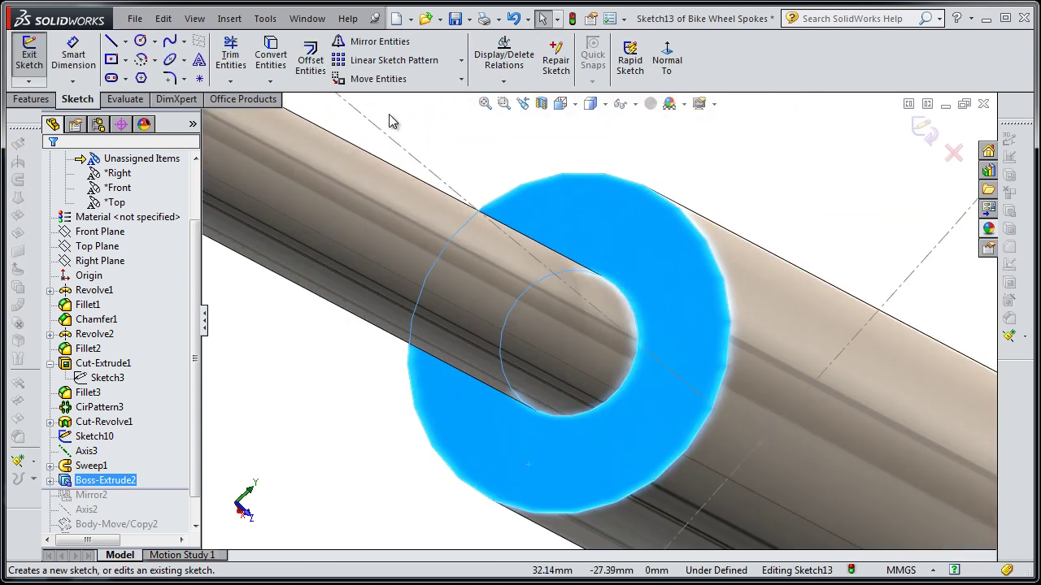
left_click(112, 62)
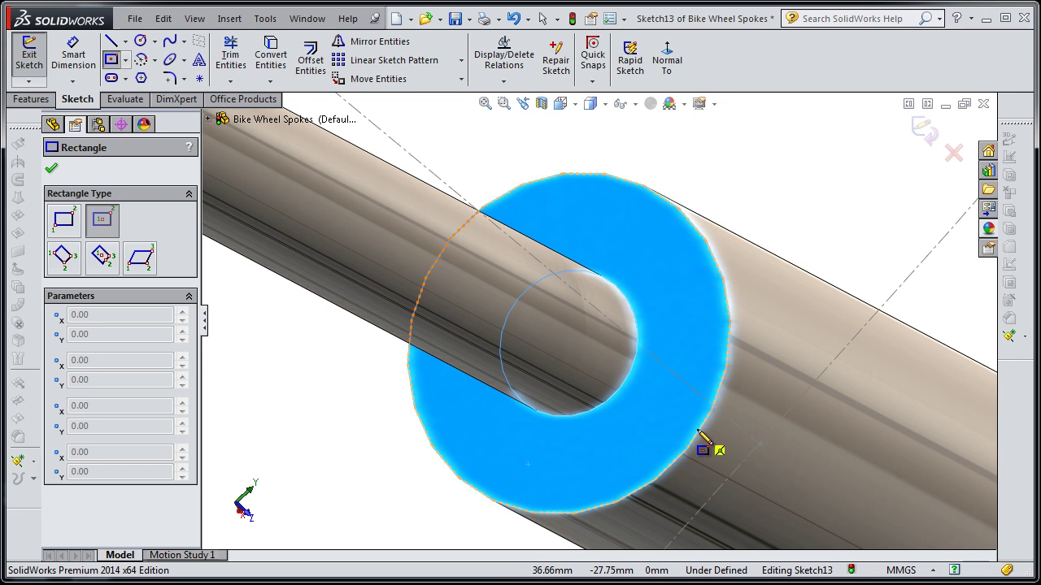
left_click(569, 344)
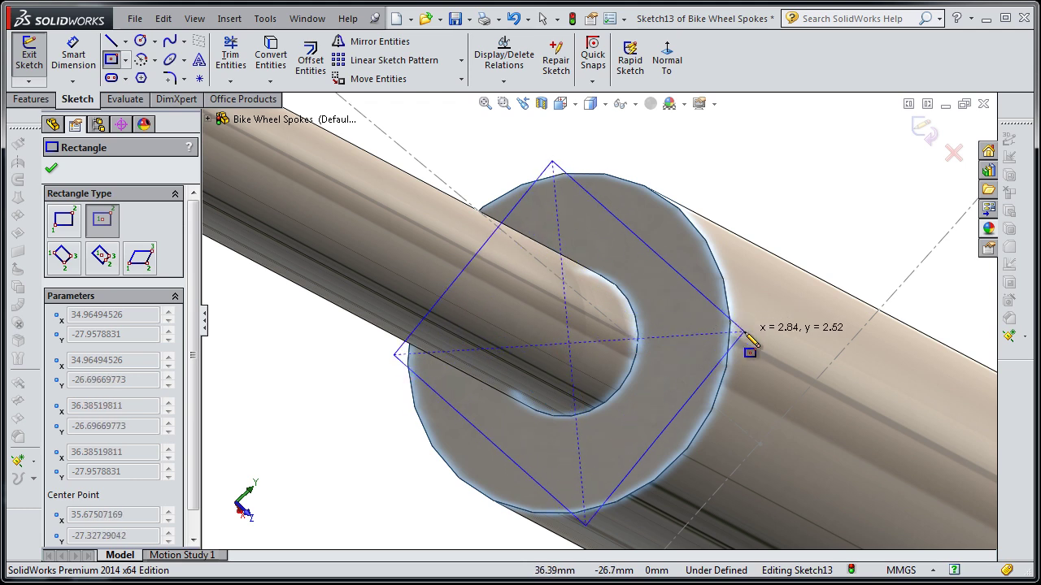
left_click(743, 331)
Dimension both rectangle edges to 2.75 mm, making a square
left_click(78, 64)
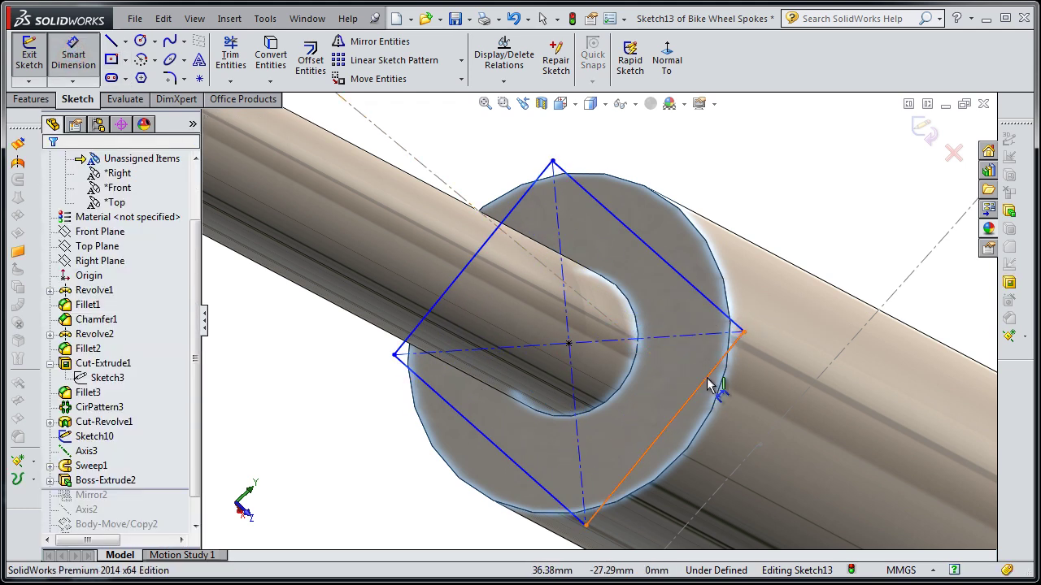
left_click(707, 386)
left_click(769, 412)
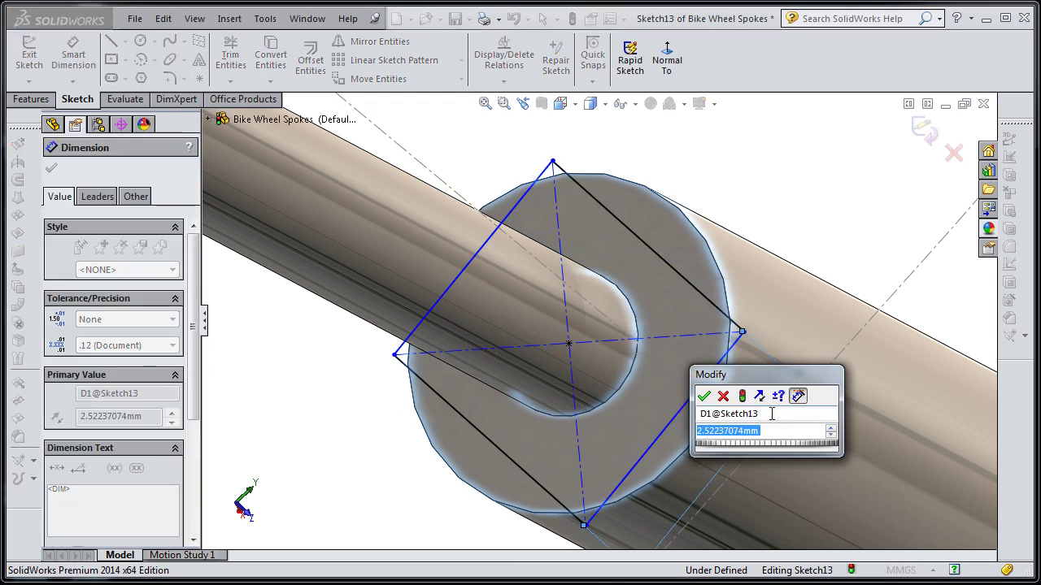
type("2.75")
key("Return")
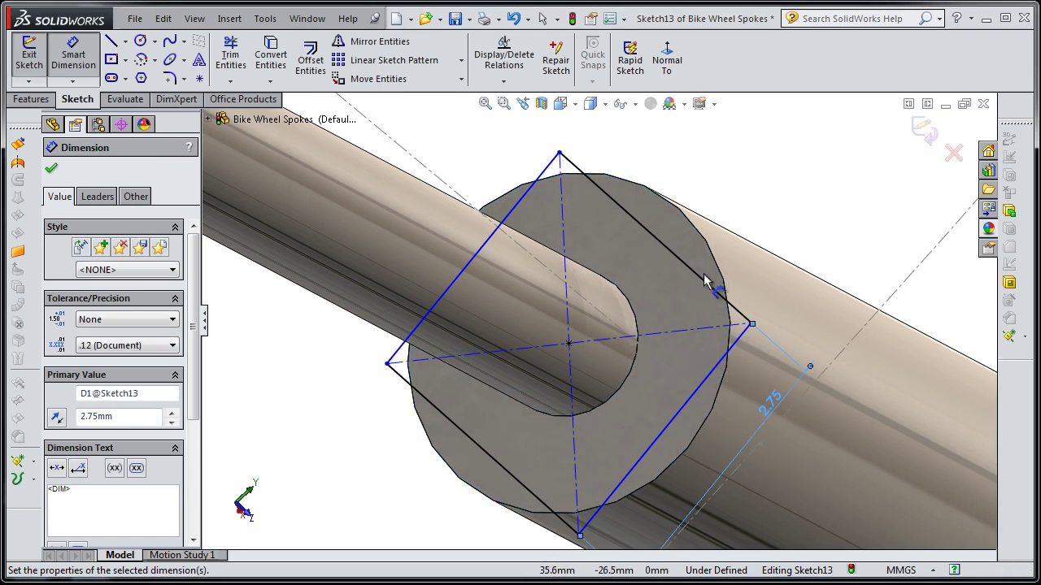
left_click(704, 277)
left_click(779, 214)
type("2.")
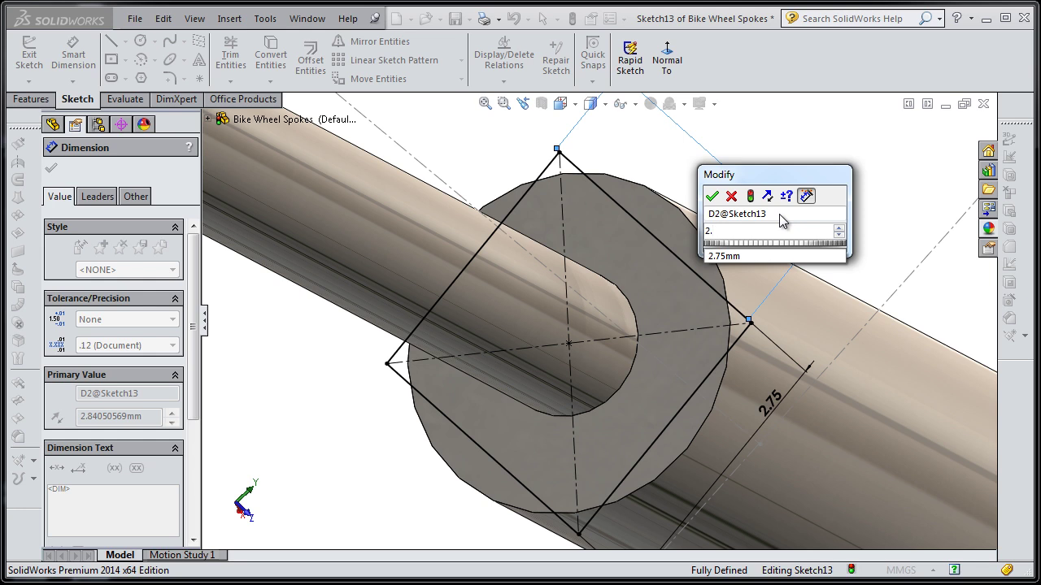
key("Return")
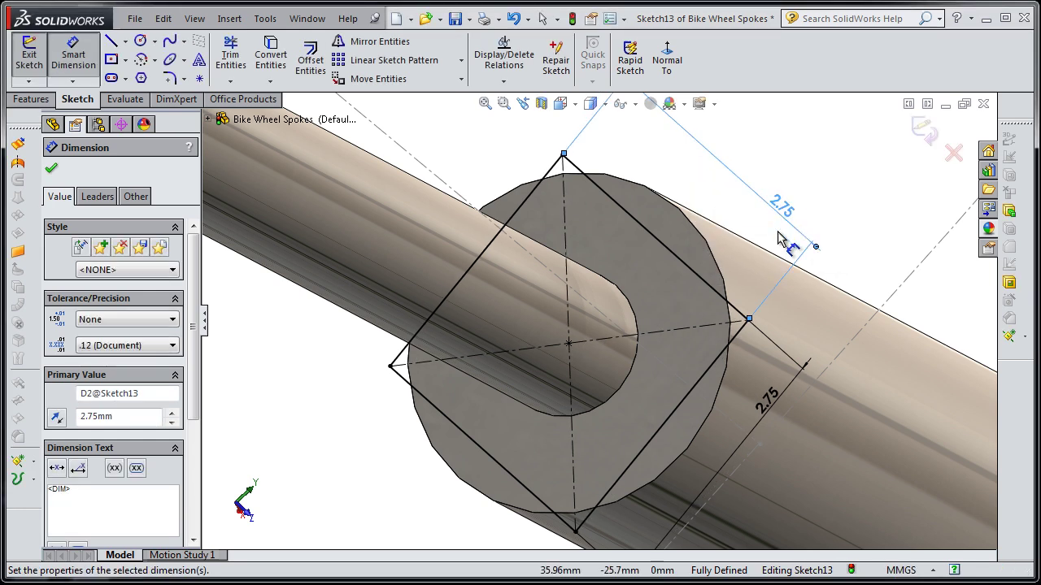
Offset the square and cut it 5 mm into the spoke end as Cut-Extrude3
left_click(307, 62)
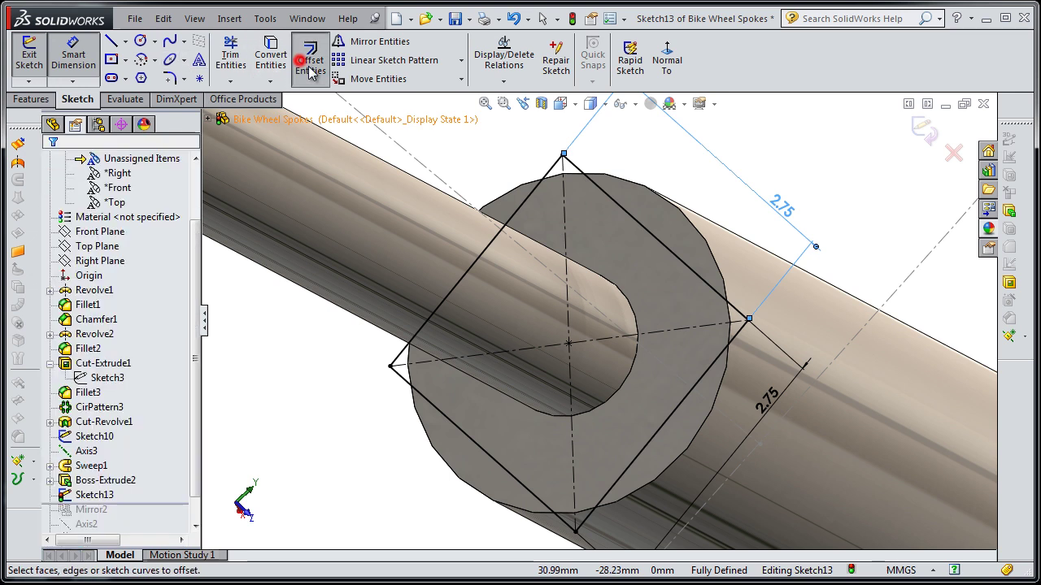
left_click(742, 335)
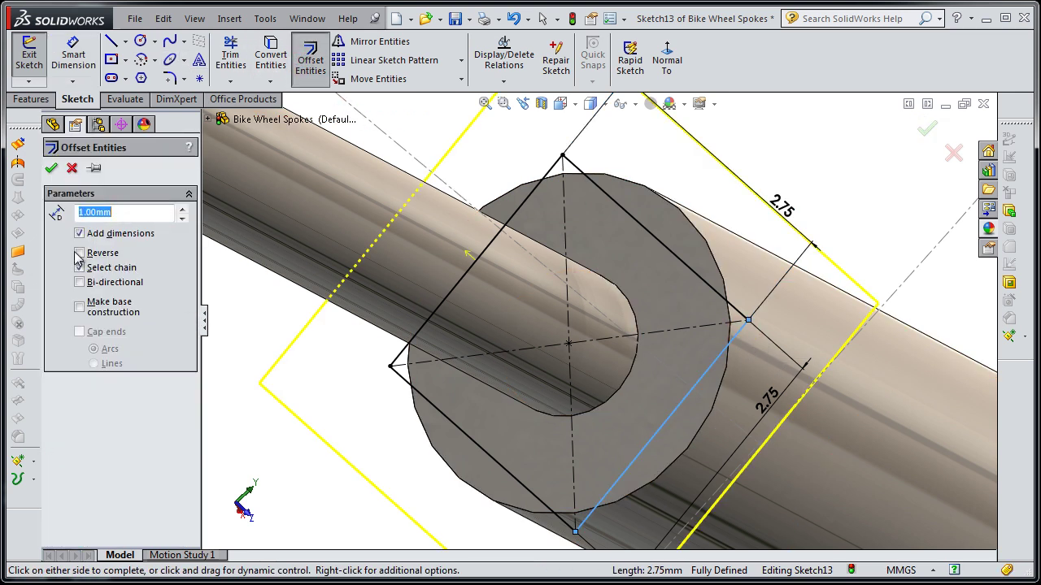
left_click(50, 167)
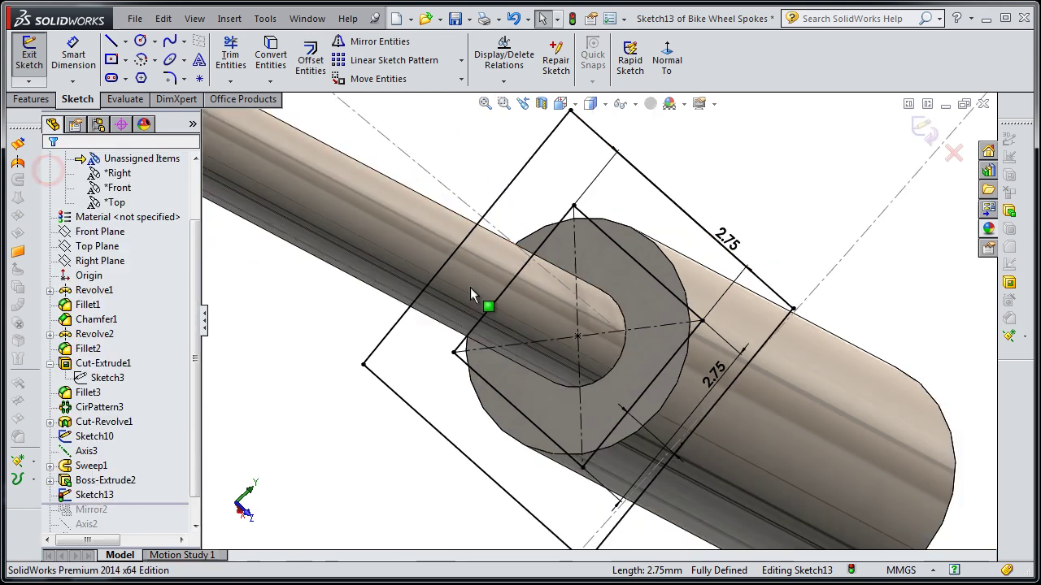
left_click(26, 102)
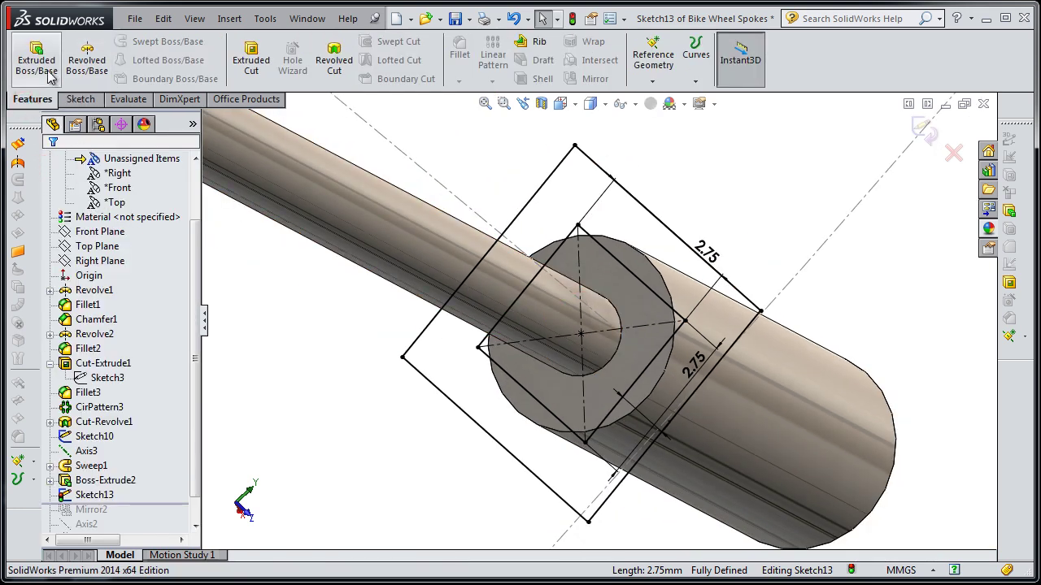
left_click(251, 61)
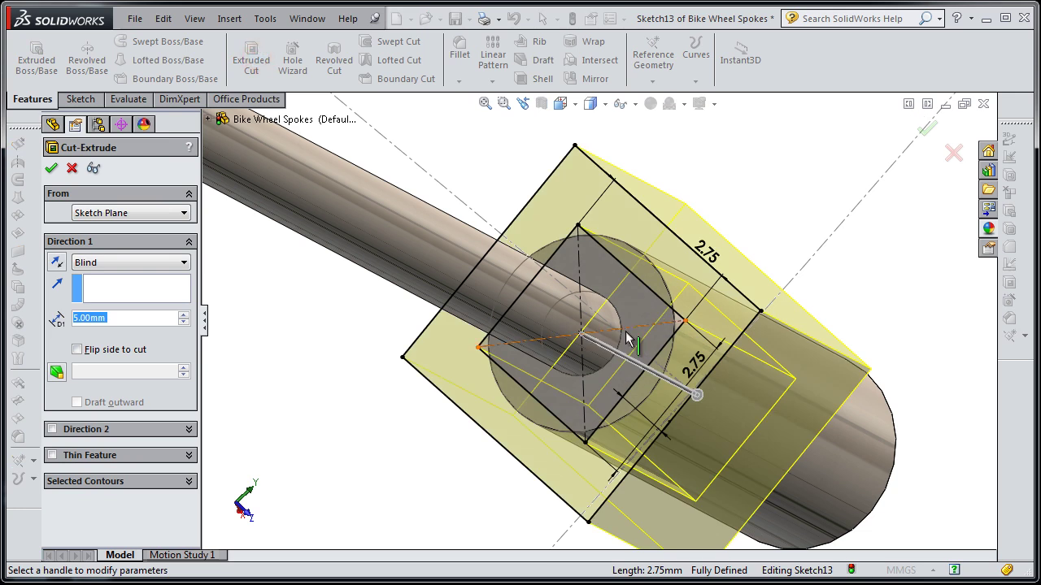
left_click(51, 167)
mouse_move(715, 249)
middle_mouse_down()
mouse_move(549, 274)
mouse_move(581, 252)
middle_mouse_up()
scroll(500, 302, "up", 3)
scroll(456, 324, "up", 2)
mouse_move(456, 324)
middle_mouse_down()
mouse_move(419, 326)
mouse_move(434, 329)
middle_mouse_up()
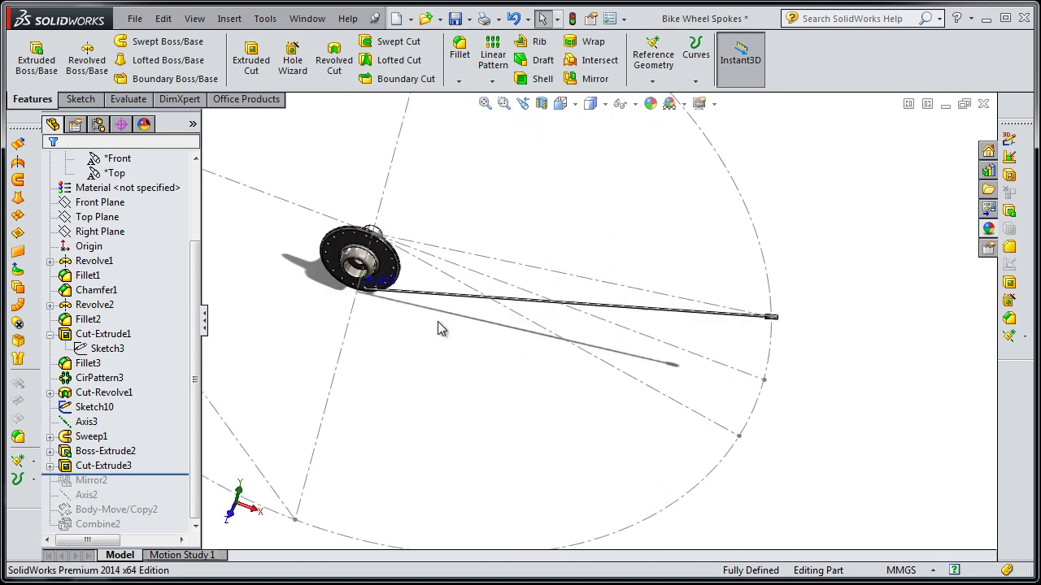
Create Axis4 through a neighbouring spoke hole on the flange
scroll(447, 327, "down", 2)
scroll(496, 325, "down", 2)
mouse_move(529, 326)
middle_mouse_down()
mouse_move(532, 298)
mouse_move(493, 274)
mouse_move(474, 285)
mouse_move(474, 304)
mouse_move(442, 314)
mouse_move(465, 362)
mouse_move(461, 377)
mouse_move(436, 371)
mouse_move(448, 297)
mouse_move(501, 272)
mouse_move(508, 240)
middle_mouse_up()
scroll(509, 240, "down", 3)
scroll(558, 262, "down", 3)
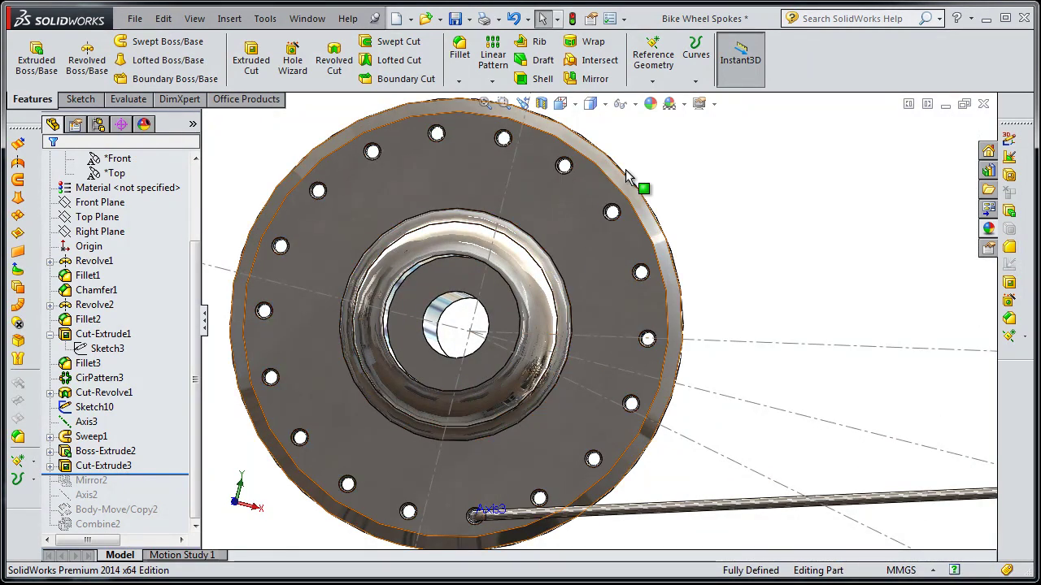
scroll(558, 262, "up", 3)
middle_click_drag(639, 168, 633, 195)
scroll(561, 227, "down", 3)
scroll(616, 362, "down", 3)
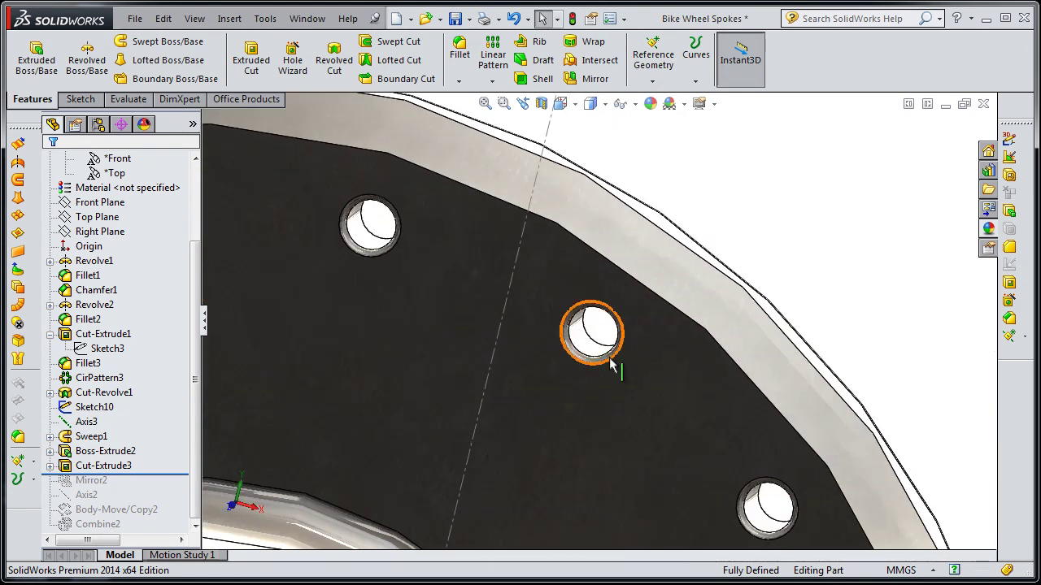
left_click(584, 351)
left_click(652, 80)
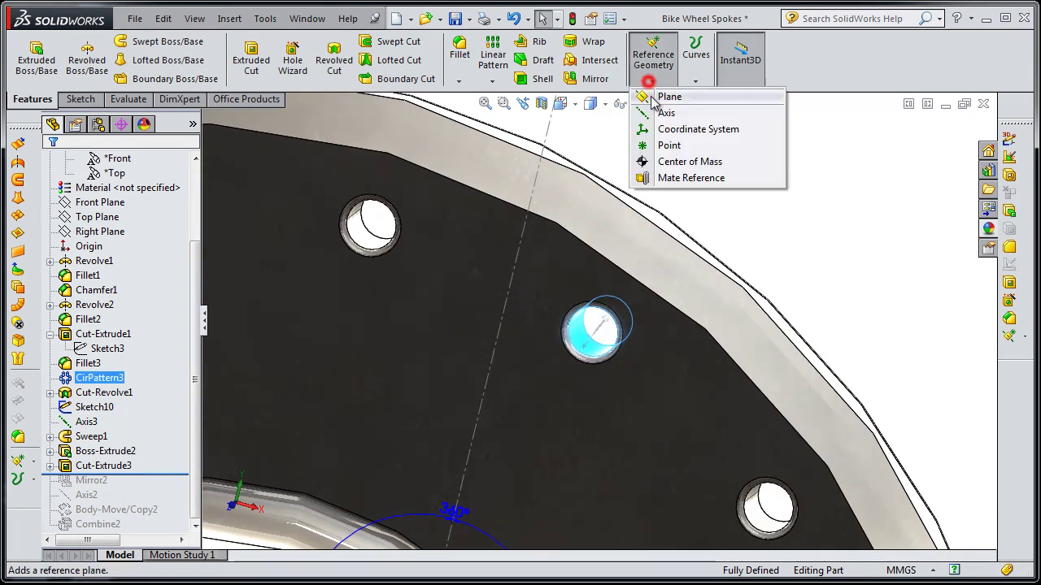
left_click(663, 113)
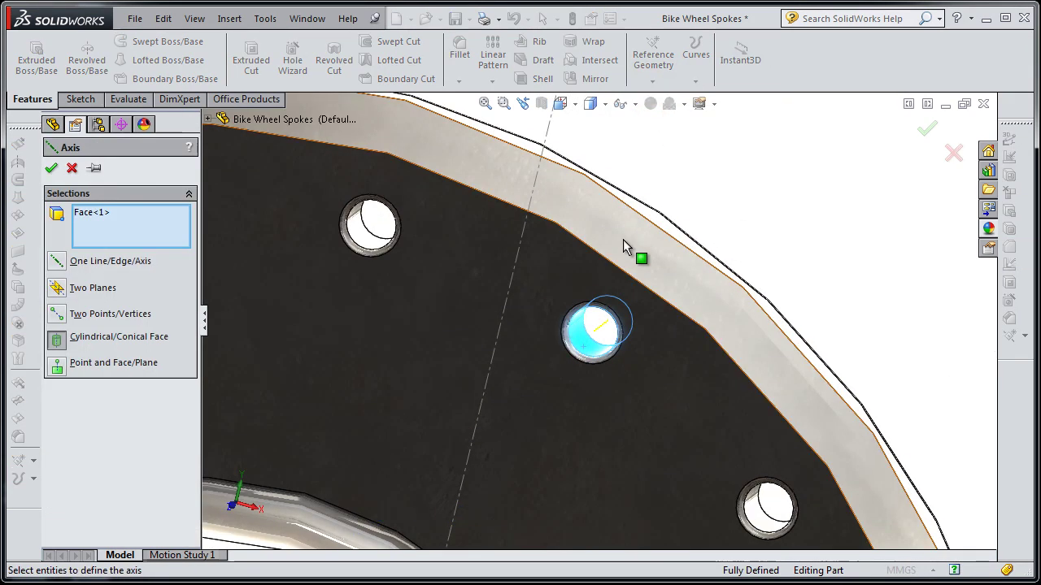
left_click(52, 171)
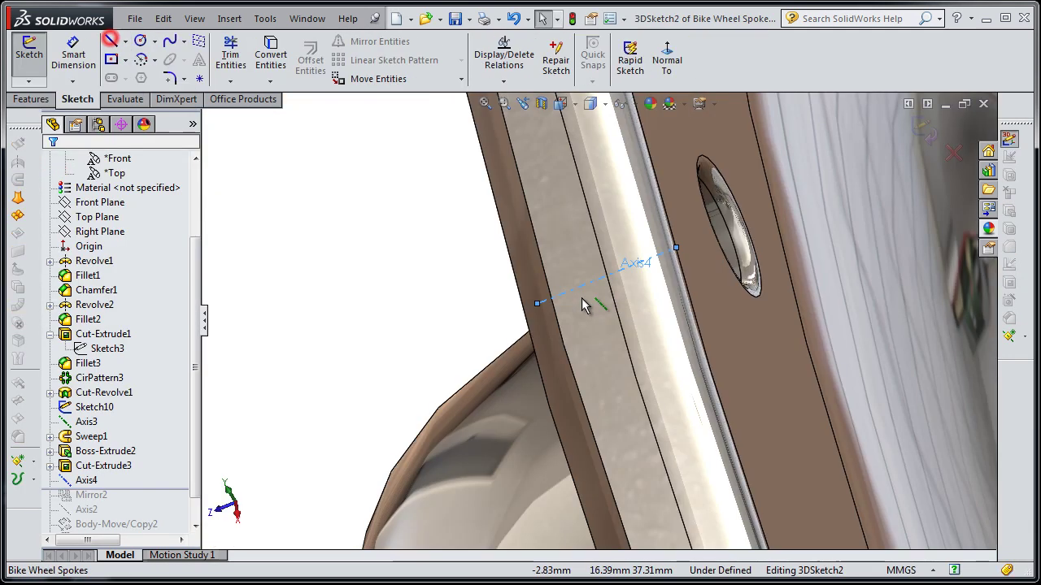
Start a spoke line in 3DSketch2 at the Axis4 end point
left_click(669, 272)
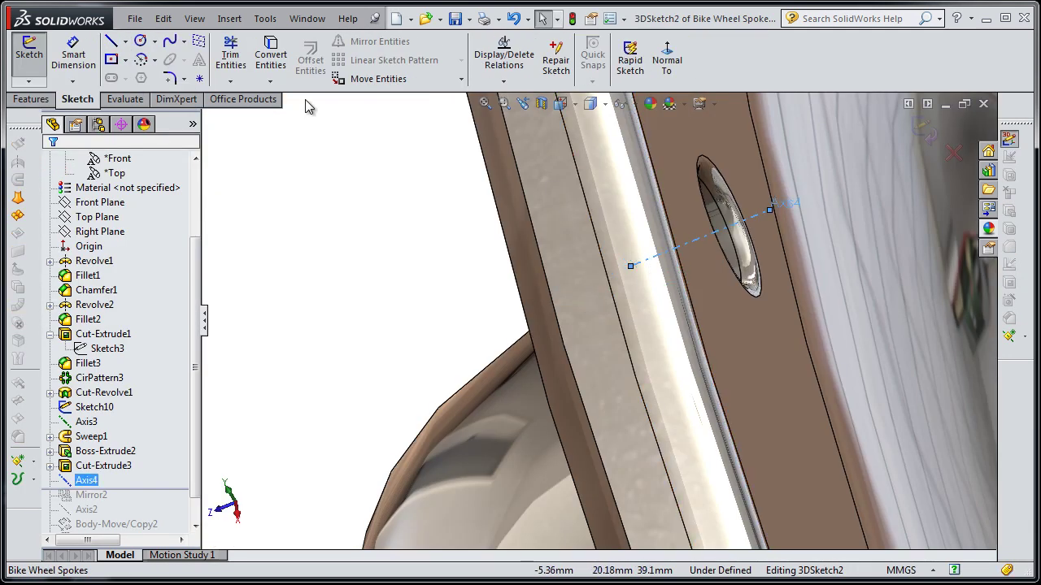
left_click(110, 41)
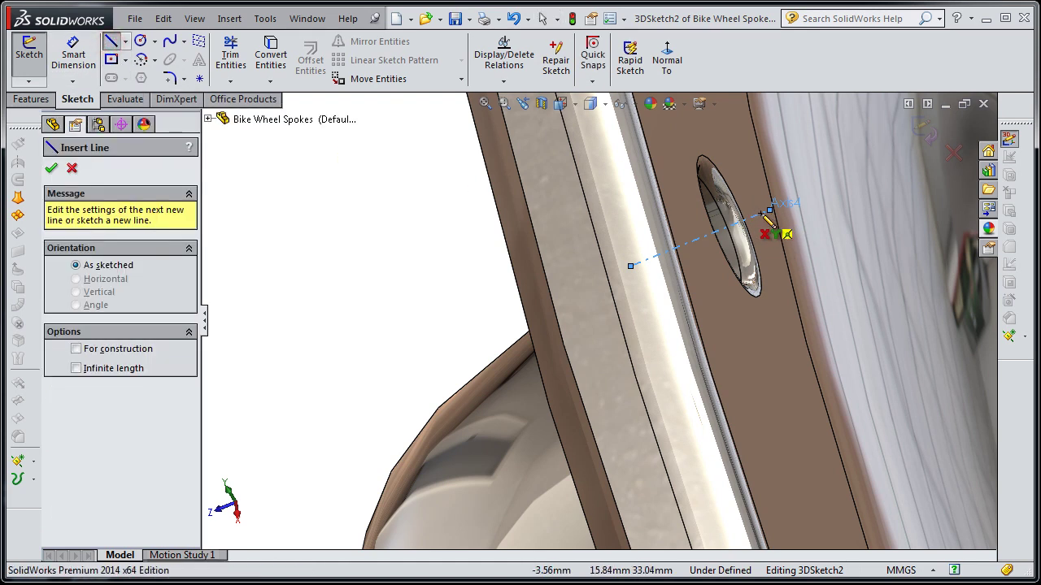
left_click(769, 215)
scroll(773, 244, "up", 5)
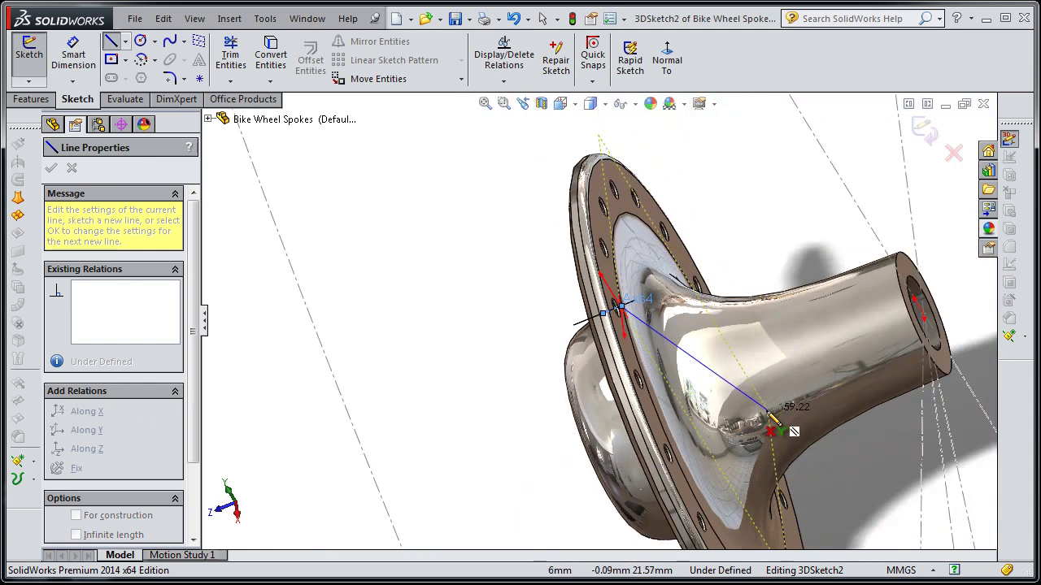
scroll(772, 419, "up", 3)
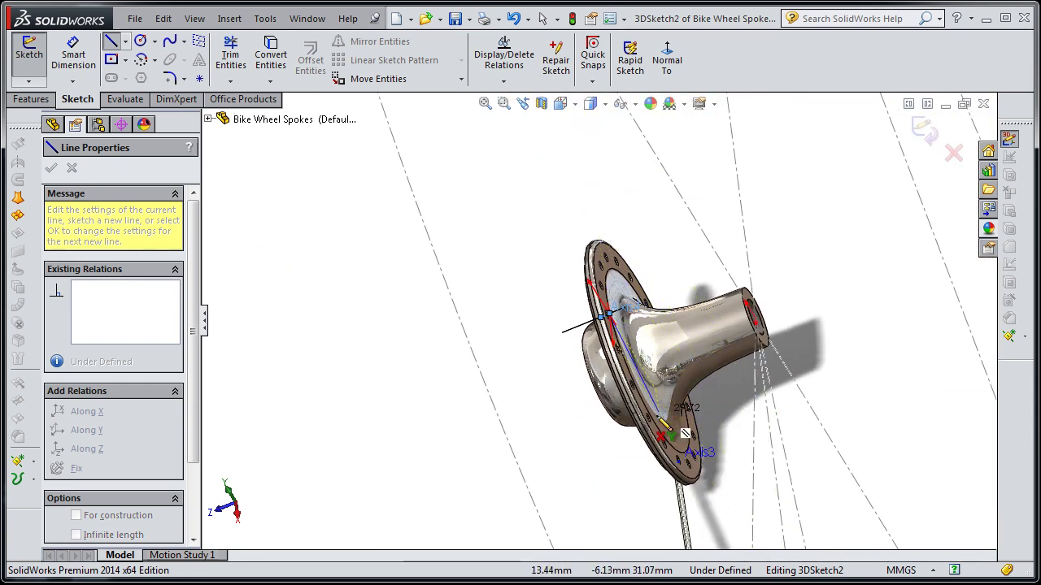
End the spoke line on the wheel's outer construction circle
middle_click_drag(626, 445, 779, 429)
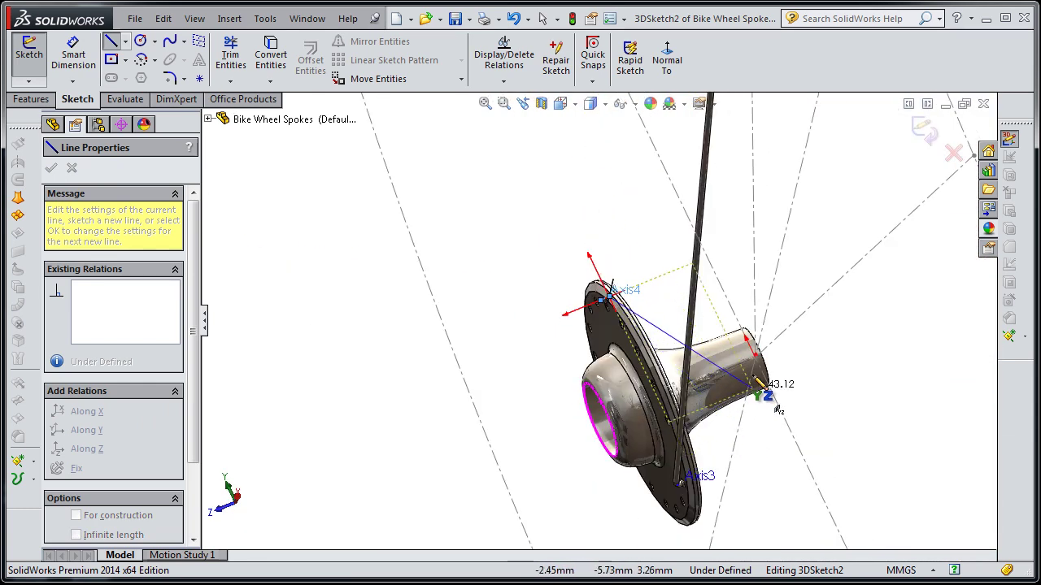
middle_click_drag(776, 346, 781, 309)
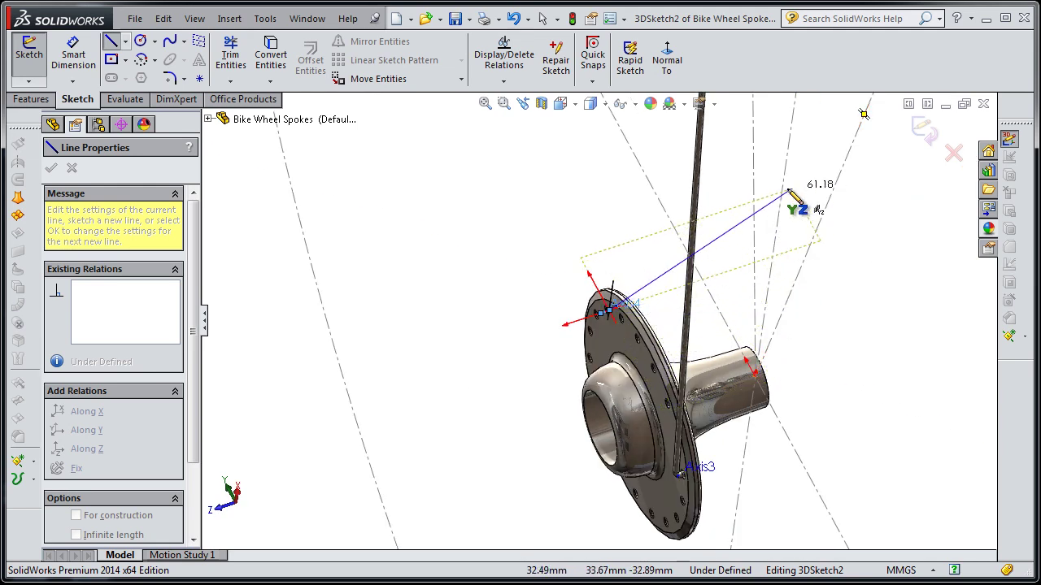
mouse_move(797, 195)
middle_mouse_down()
mouse_move(900, 195)
mouse_move(917, 170)
middle_mouse_up()
scroll(886, 179, "down", 3)
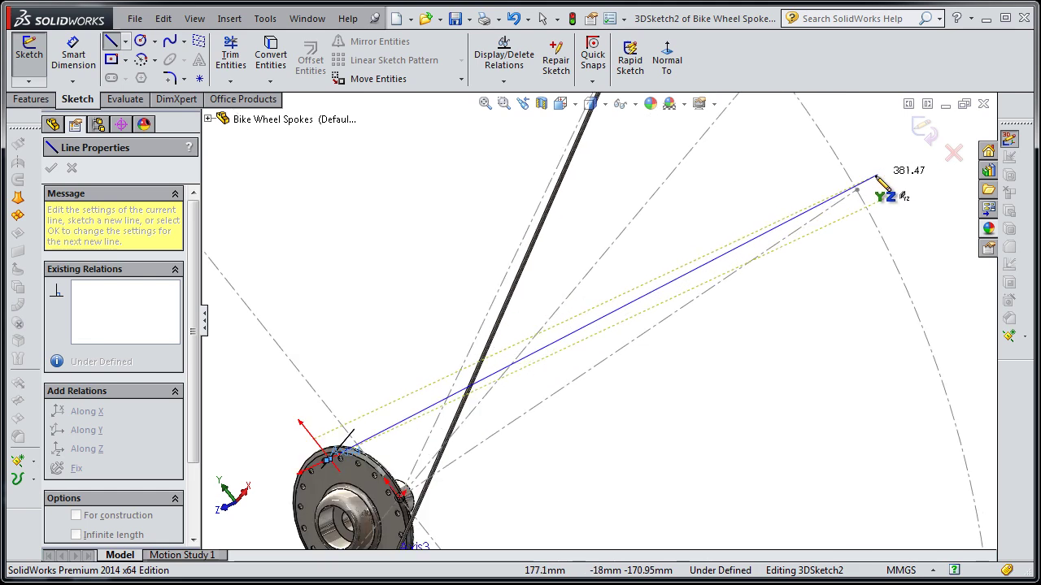
left_click(856, 189)
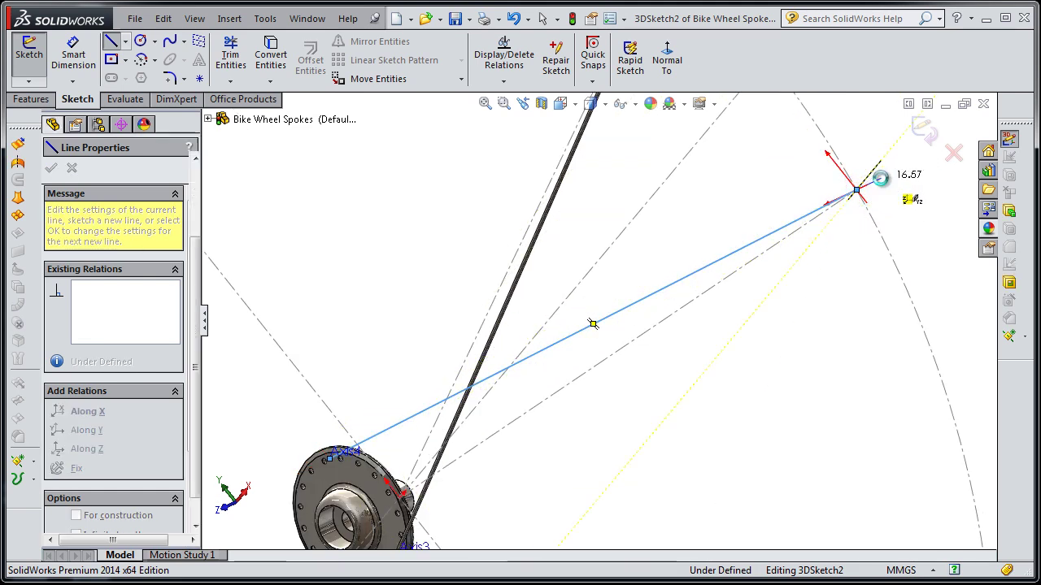
key("Escape")
mouse_move(801, 233)
middle_mouse_down()
mouse_move(534, 302)
mouse_move(406, 417)
mouse_move(363, 408)
mouse_move(448, 367)
mouse_move(467, 374)
mouse_move(469, 525)
mouse_move(544, 482)
middle_mouse_up()
mouse_move(575, 423)
middle_mouse_down()
mouse_move(581, 447)
mouse_move(492, 459)
mouse_move(407, 366)
mouse_move(269, 289)
middle_mouse_up()
scroll(602, 507, "down", 3)
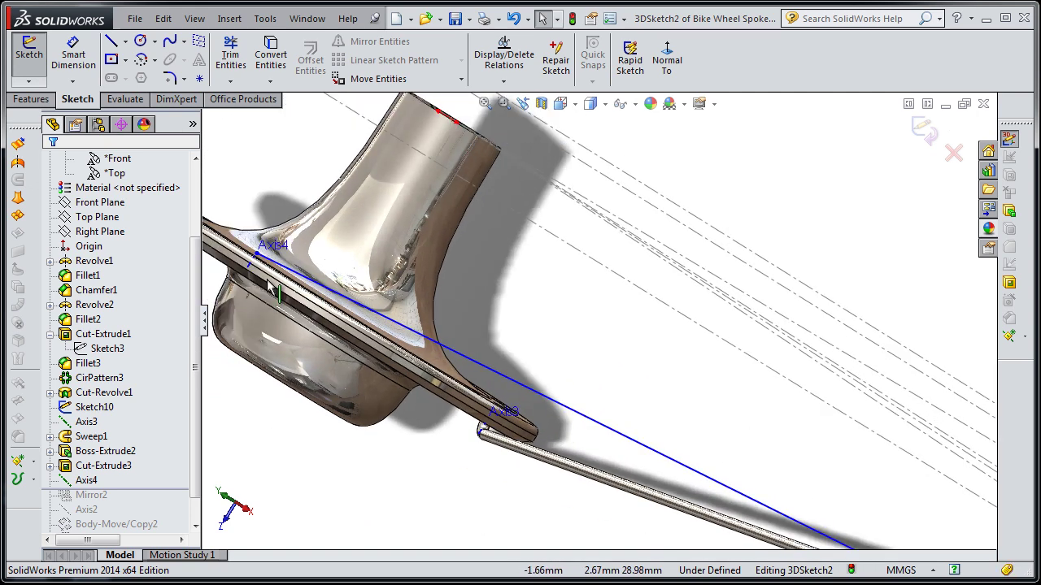
Dimension the Axis4 end point 2 mm from the flange face
scroll(269, 286, "down", 3)
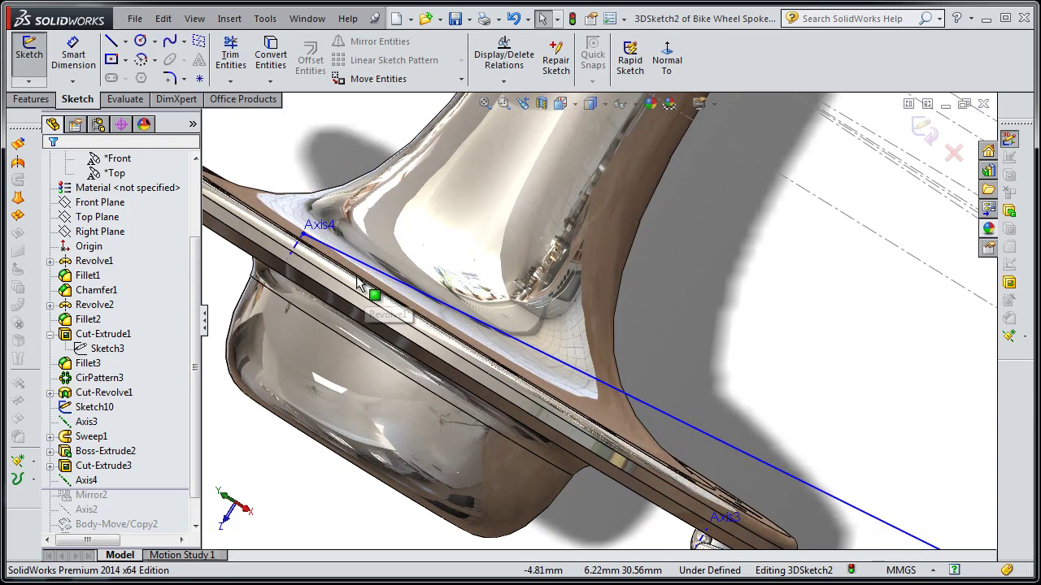
scroll(362, 284, "down", 1)
scroll(374, 281, "down", 1)
scroll(379, 275, "down", 1)
scroll(383, 270, "down", 1)
middle_click_drag(382, 270, 325, 292)
scroll(331, 309, "down", 2)
scroll(565, 273, "down", 2)
scroll(565, 272, "down", 1)
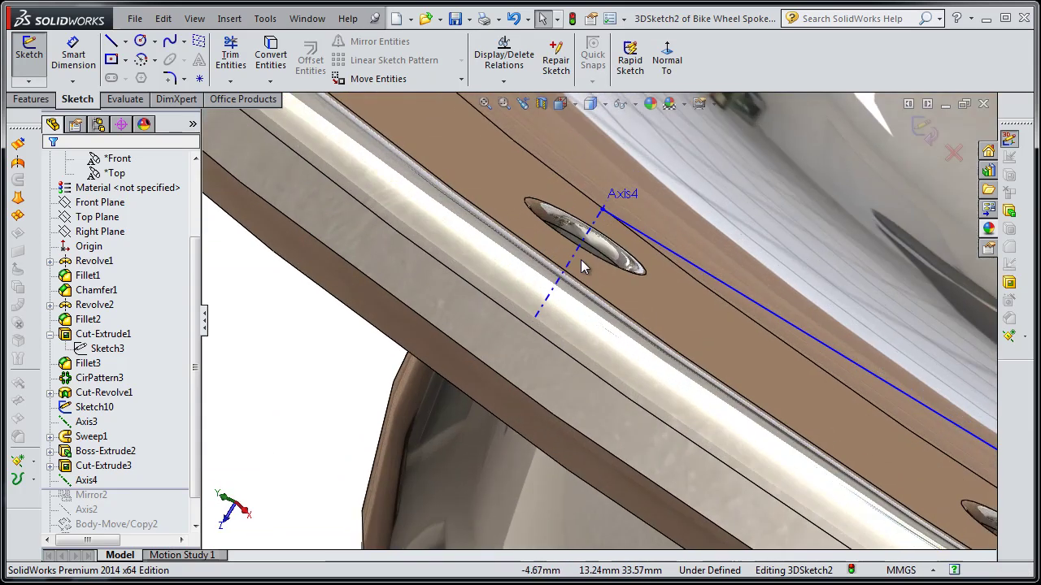
scroll(632, 256, "down", 1)
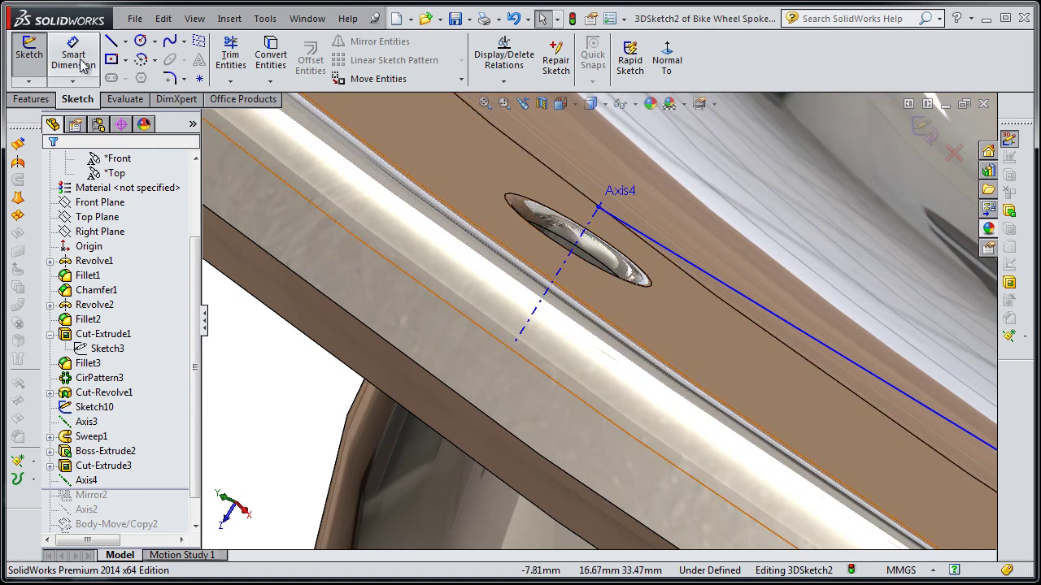
left_click(84, 67)
left_click(599, 212)
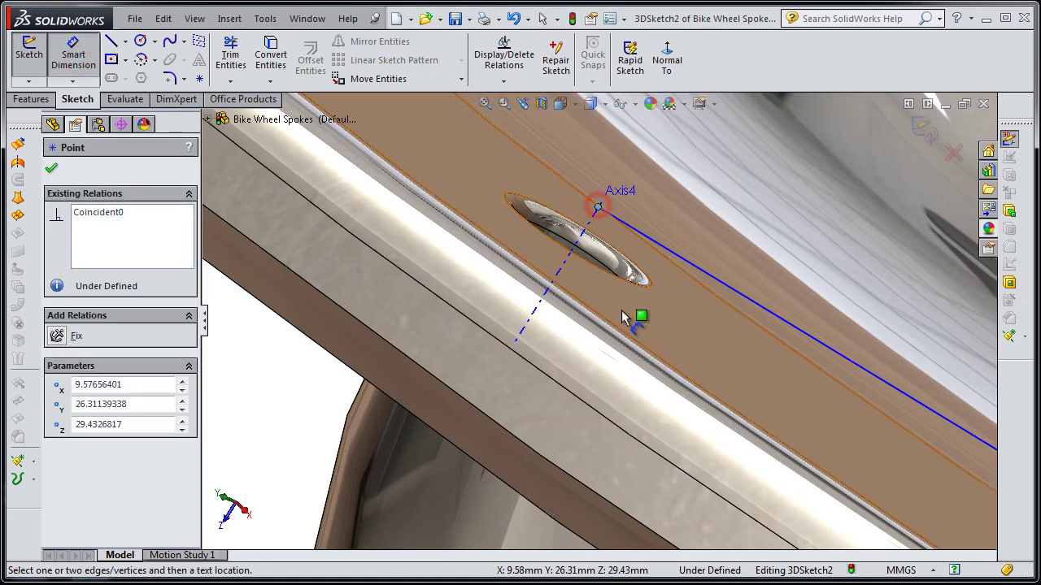
left_click(621, 310)
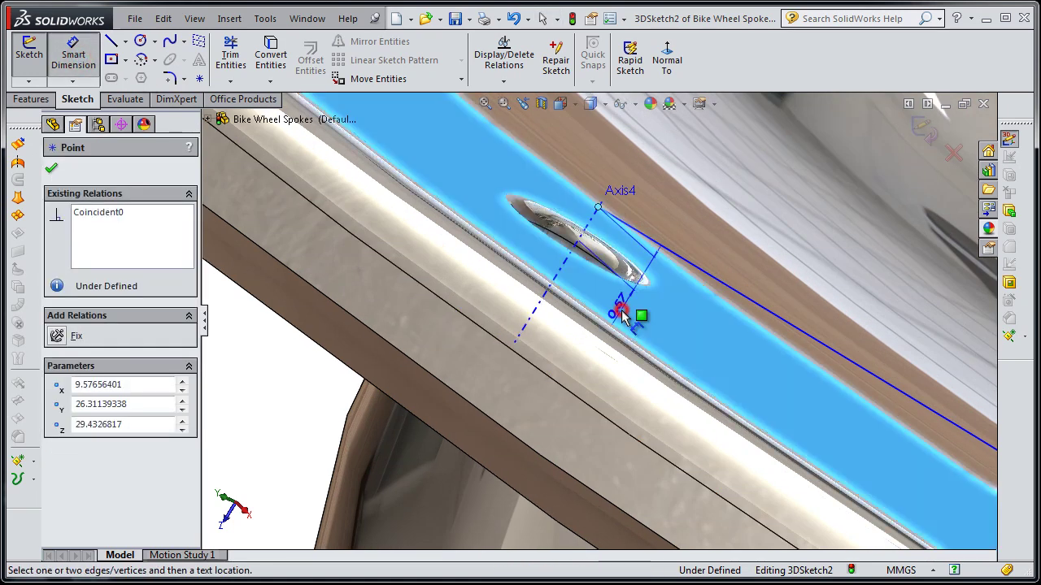
left_click(681, 315)
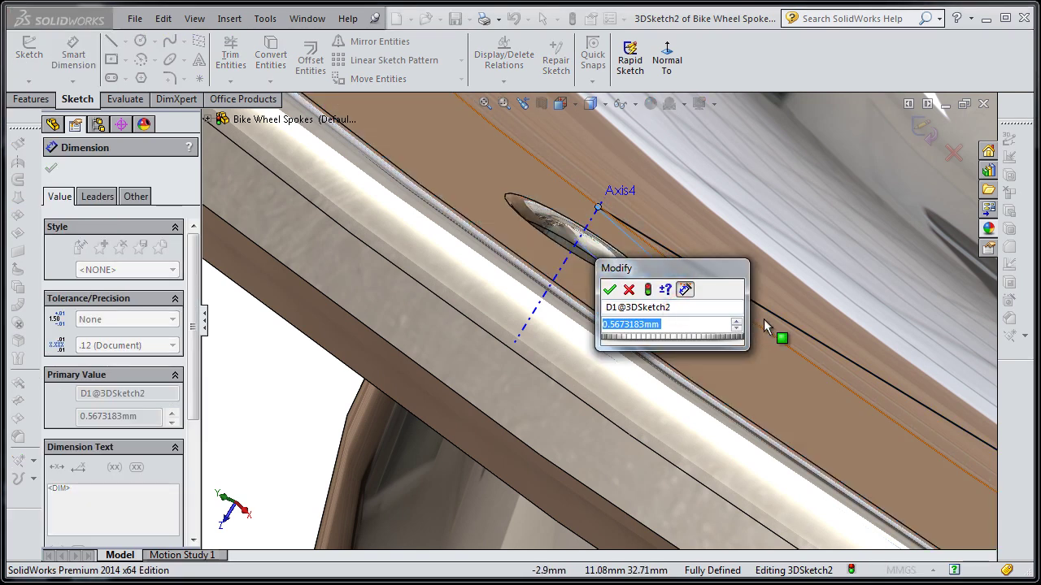
type("2")
key("Return")
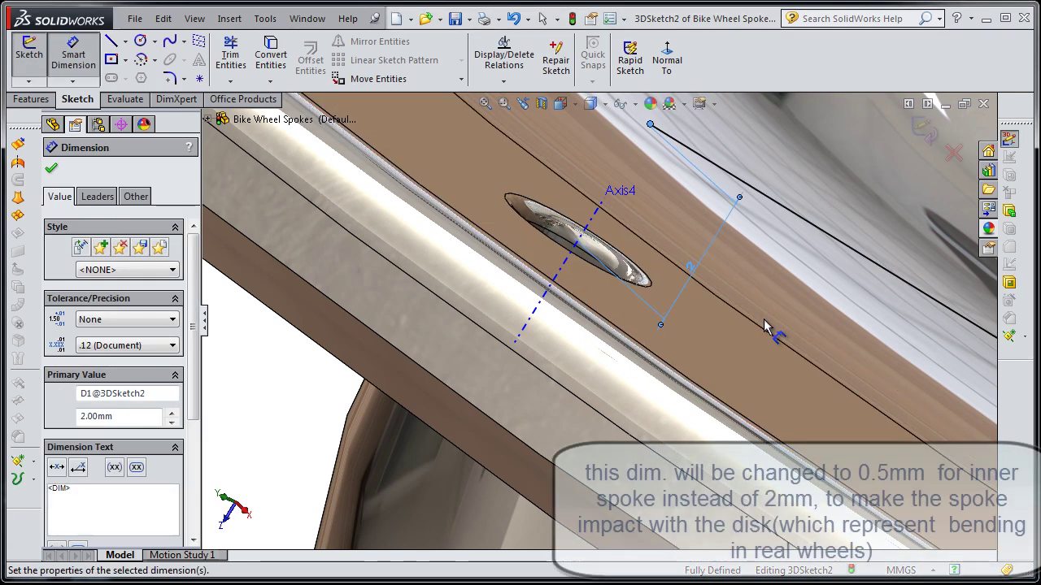
Check the disk edge-on and close the dimension, leaving 3DSketch2 fully defined
scroll(765, 325, "up", 3)
scroll(741, 322, "up", 3)
scroll(728, 342, "up", 3)
middle_click_drag(682, 351, 793, 272)
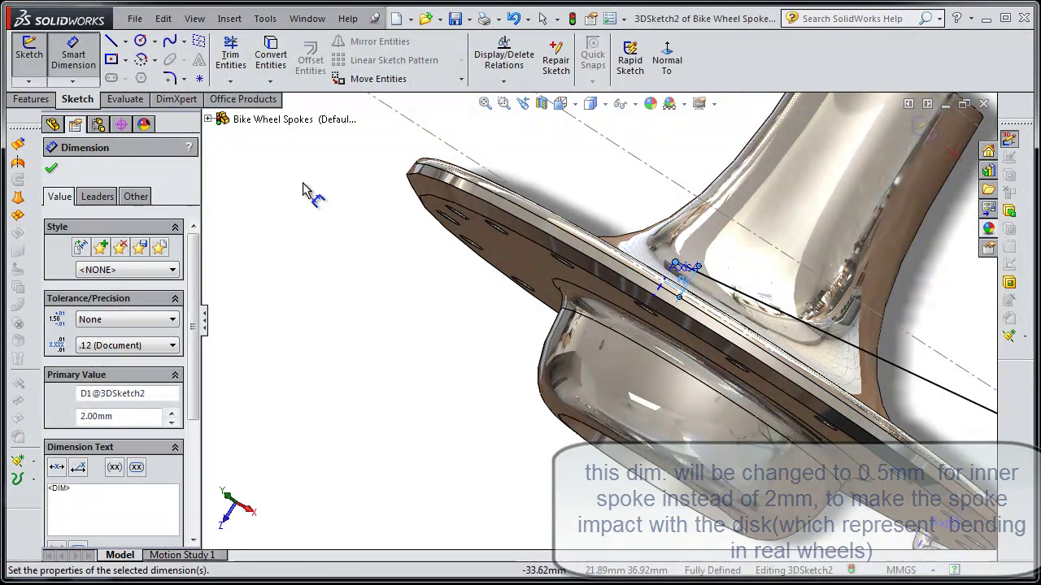
left_click(52, 171)
Bring the flange's Axis4 spoke hole into view for the next line
left_click(111, 41)
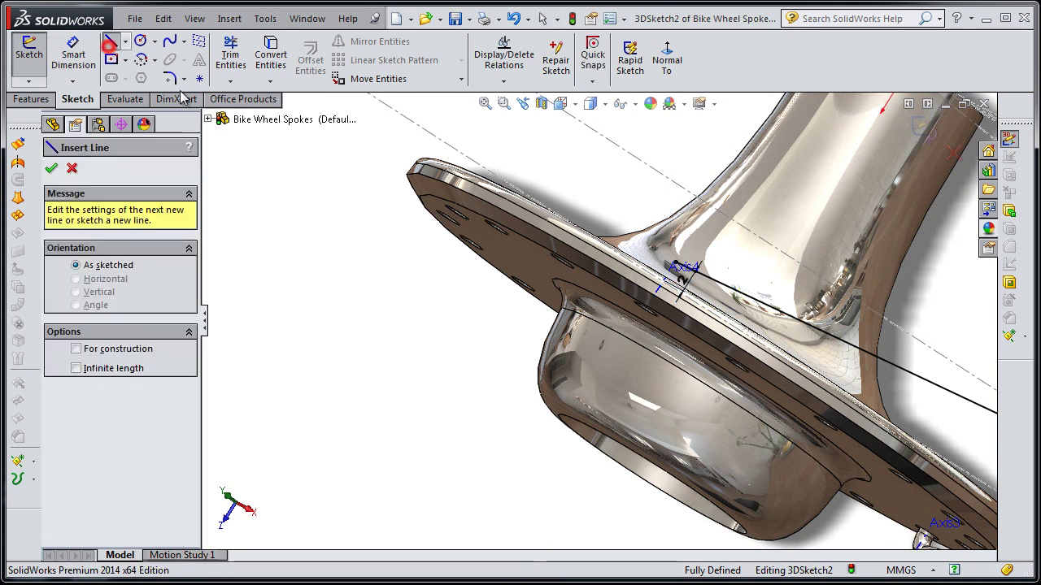
scroll(661, 244, "down", 3)
scroll(661, 244, "down", 3)
scroll(663, 469, "down", 1)
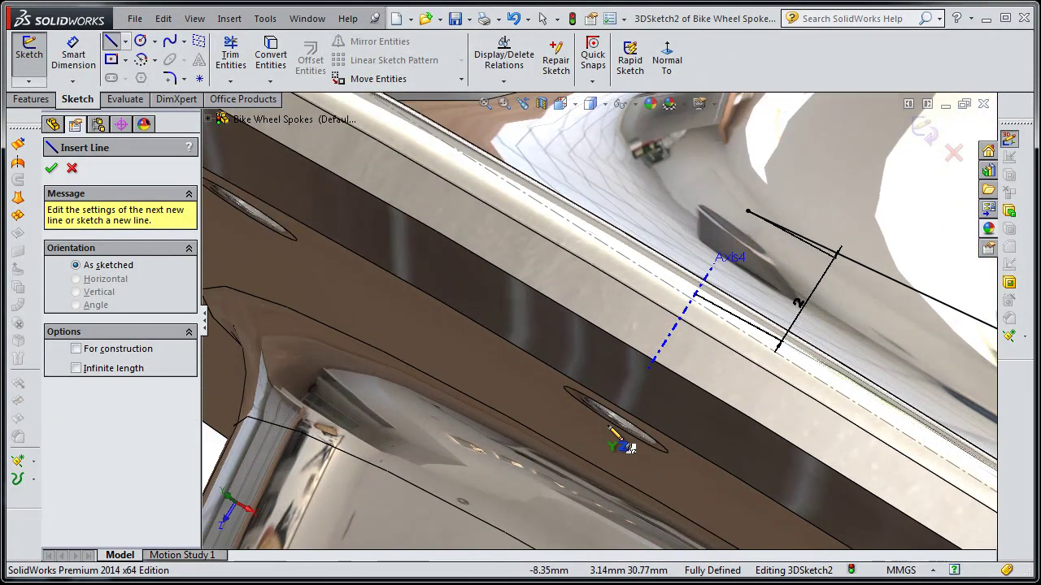
scroll(626, 422, "down", 1)
scroll(598, 219, "up", 1)
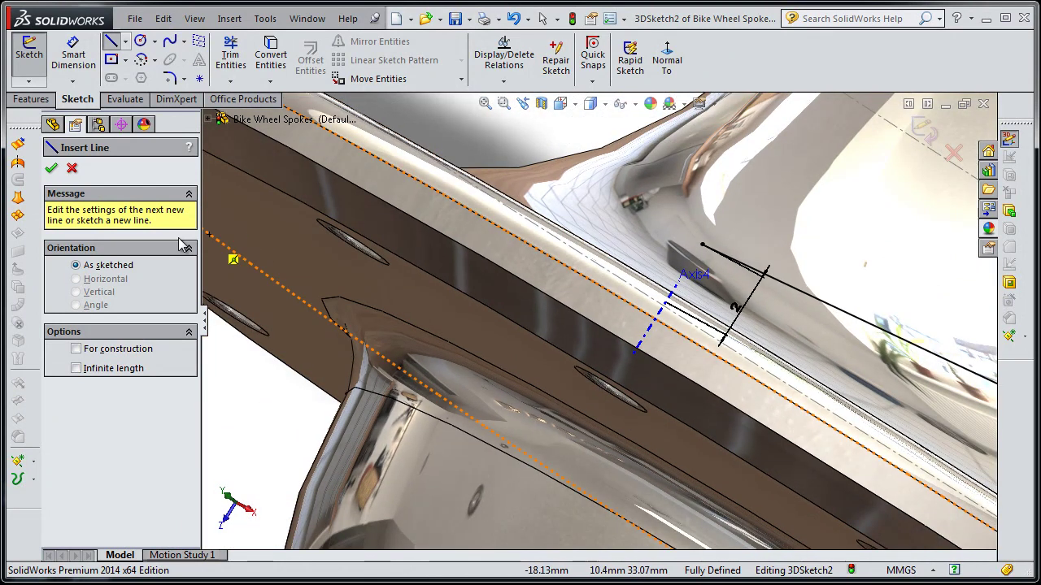
mouse_move(472, 329)
middle_mouse_down()
mouse_move(413, 342)
mouse_move(586, 167)
mouse_move(558, 360)
mouse_move(569, 435)
middle_mouse_up()
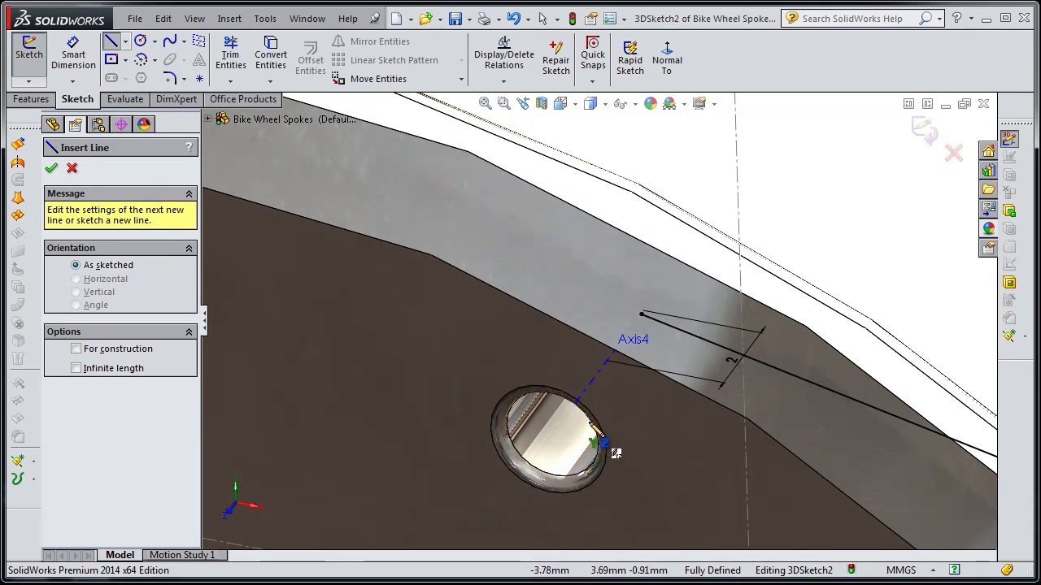
scroll(616, 453, "up", 3)
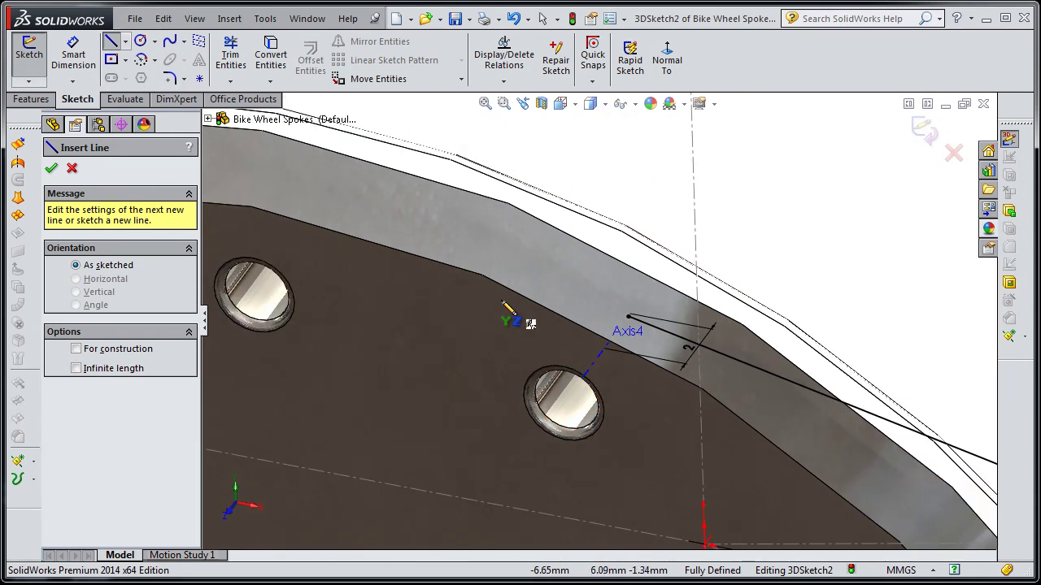
left_click(72, 168)
middle_click_drag(557, 400, 567, 414)
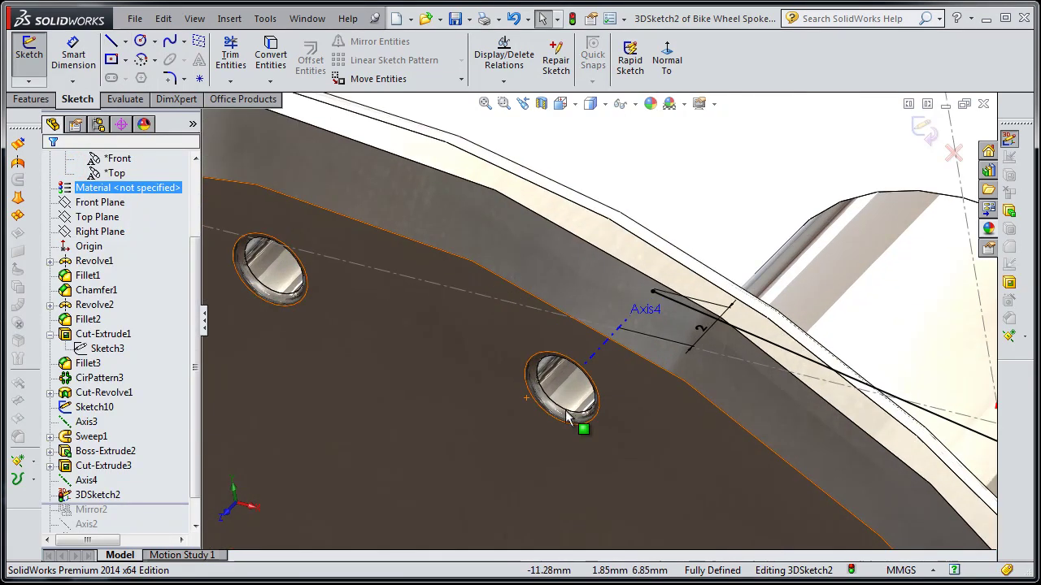
scroll(586, 400, "down", 3)
scroll(607, 385, "down", 2)
Draw a line from the spoke hole centre along Axis4 to the spoke path
left_click(110, 41)
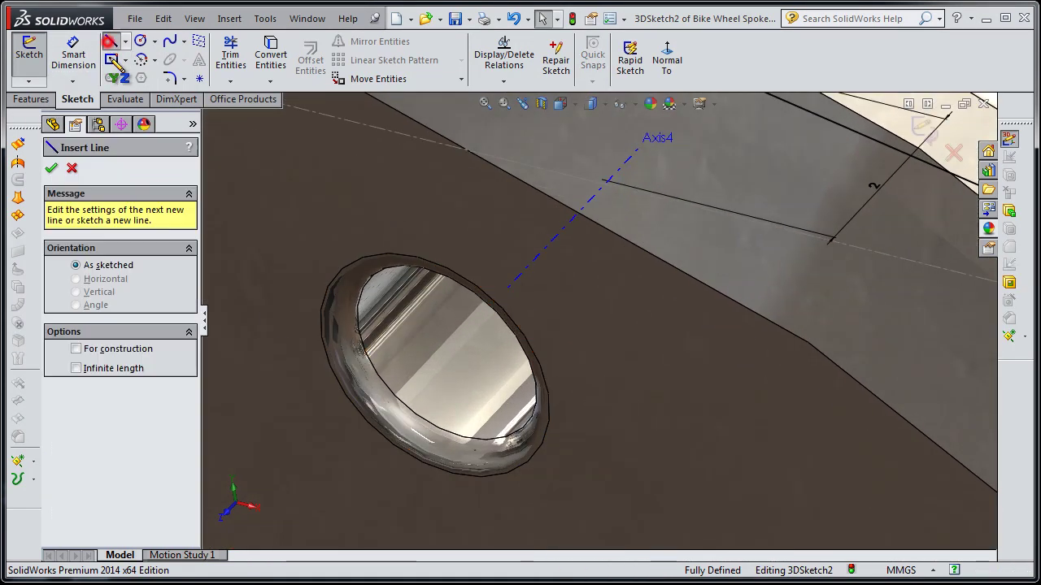
left_click(438, 366)
scroll(488, 358, "up", 2)
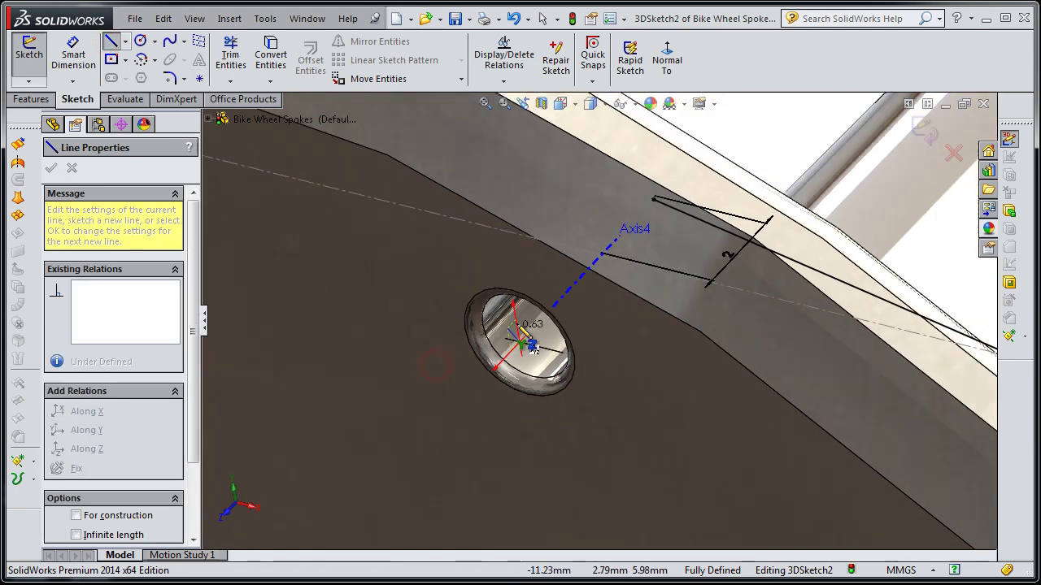
scroll(529, 341, "up", 1)
scroll(618, 277, "down", 2)
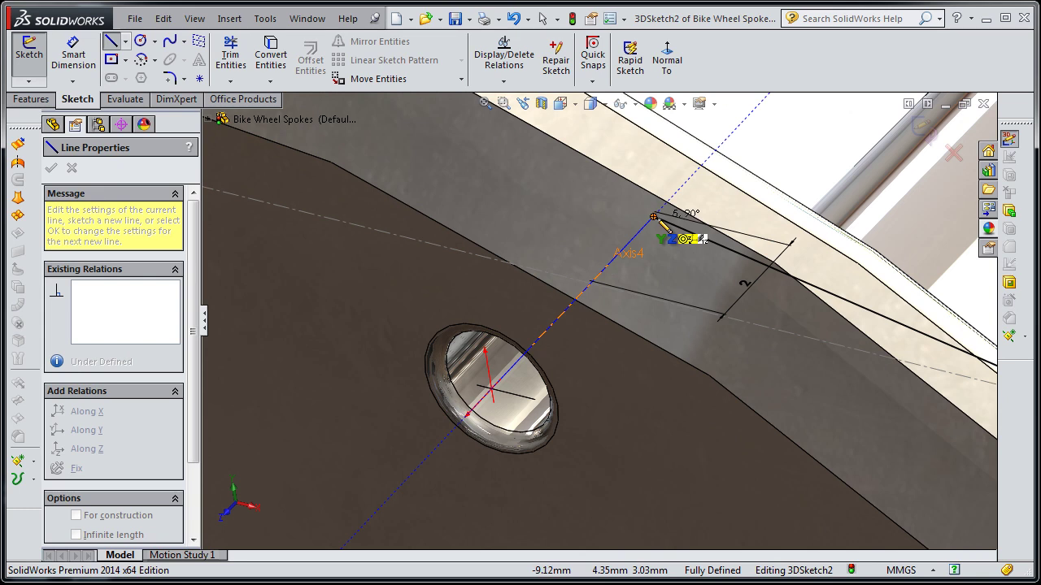
left_click(655, 218)
scroll(732, 195, "up", 2)
scroll(674, 219, "up", 1)
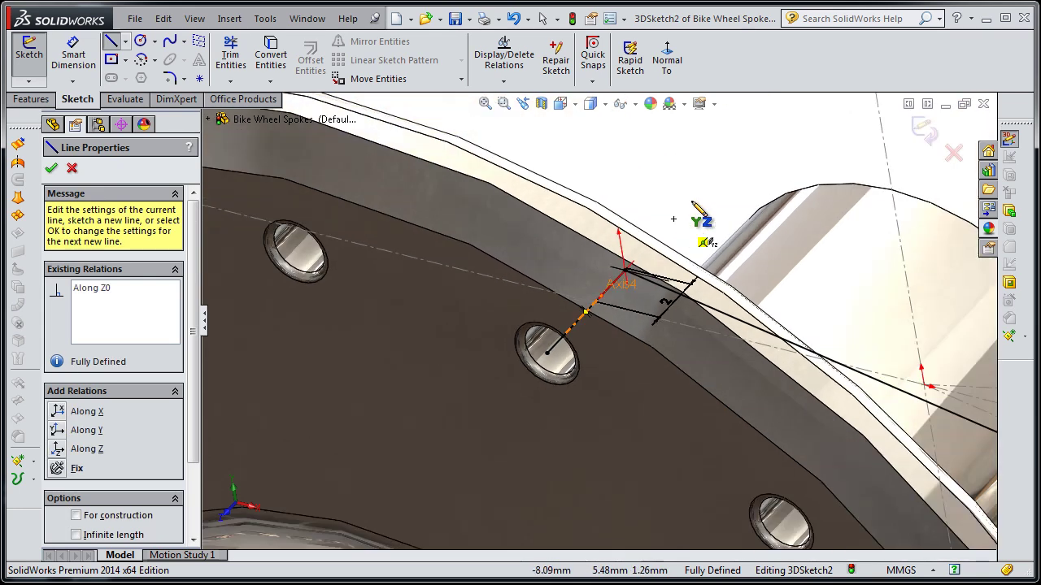
middle_click_drag(674, 214, 685, 208)
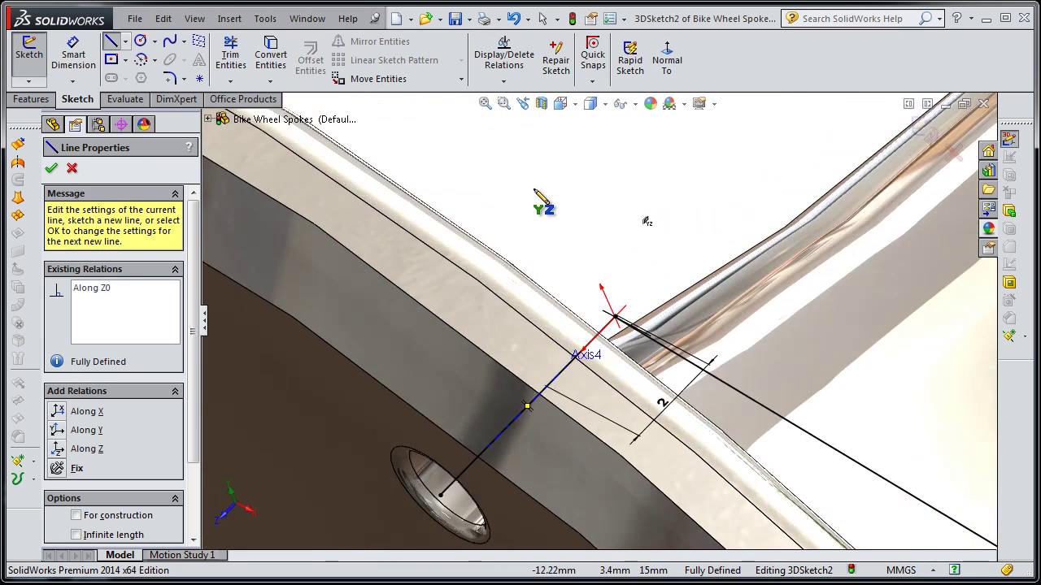
Round the corner between the two lines with a 1.50 mm fillet and close the sketch
left_click(169, 78)
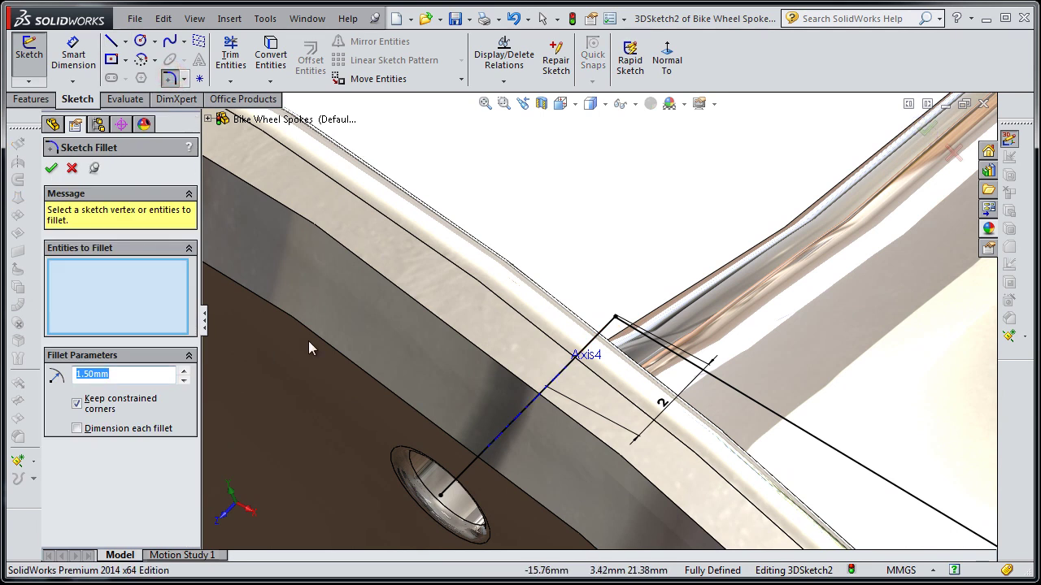
middle_click_drag(309, 348, 593, 354)
left_click(500, 338)
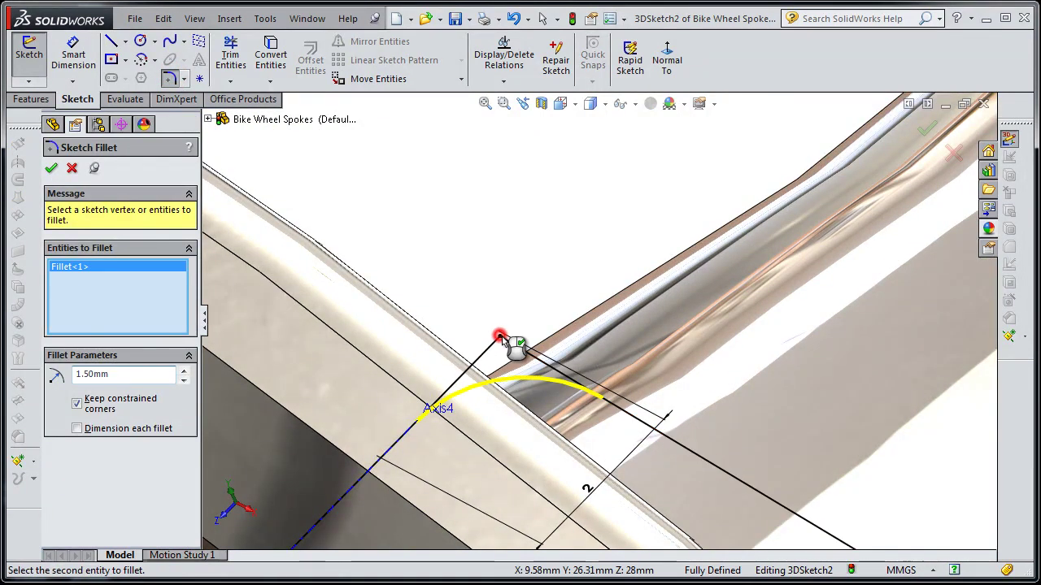
left_click(51, 169)
middle_click_drag(421, 295, 492, 307)
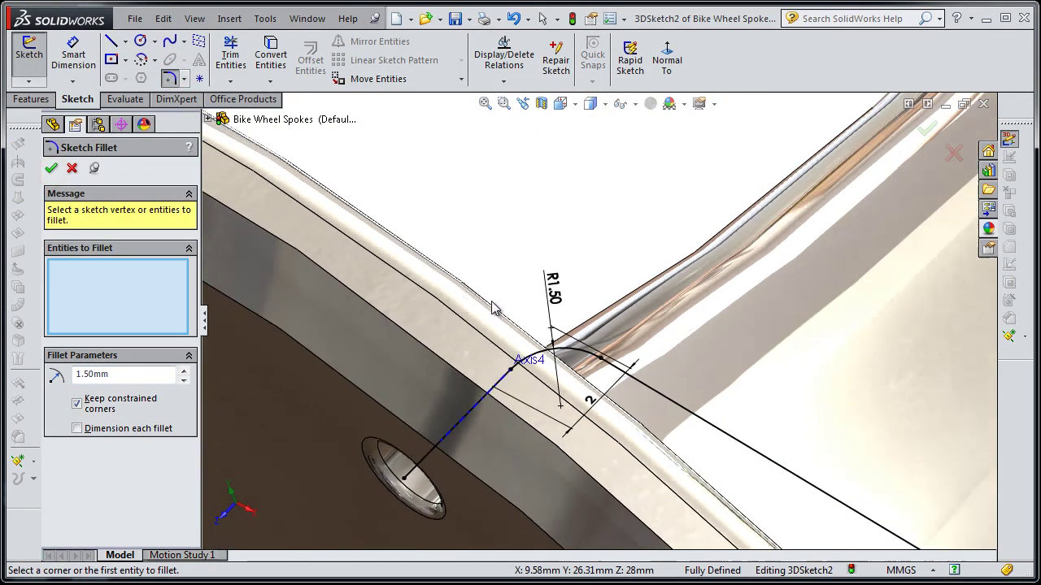
middle_click_drag(500, 261, 828, 194)
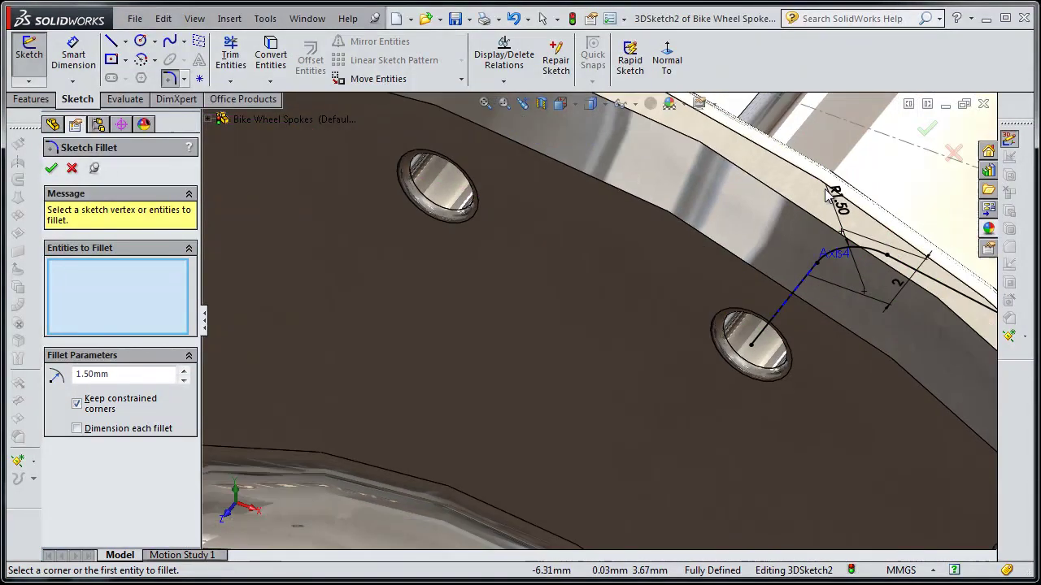
left_click(922, 132)
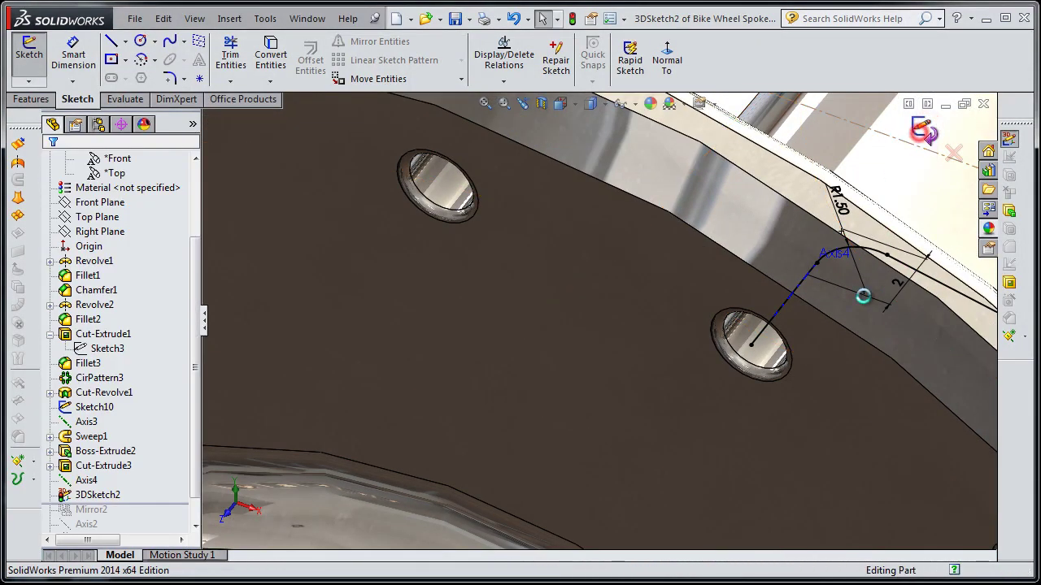
Sketch a circle on the flange face centred on the spoke hole
left_click(820, 417)
left_click(883, 368)
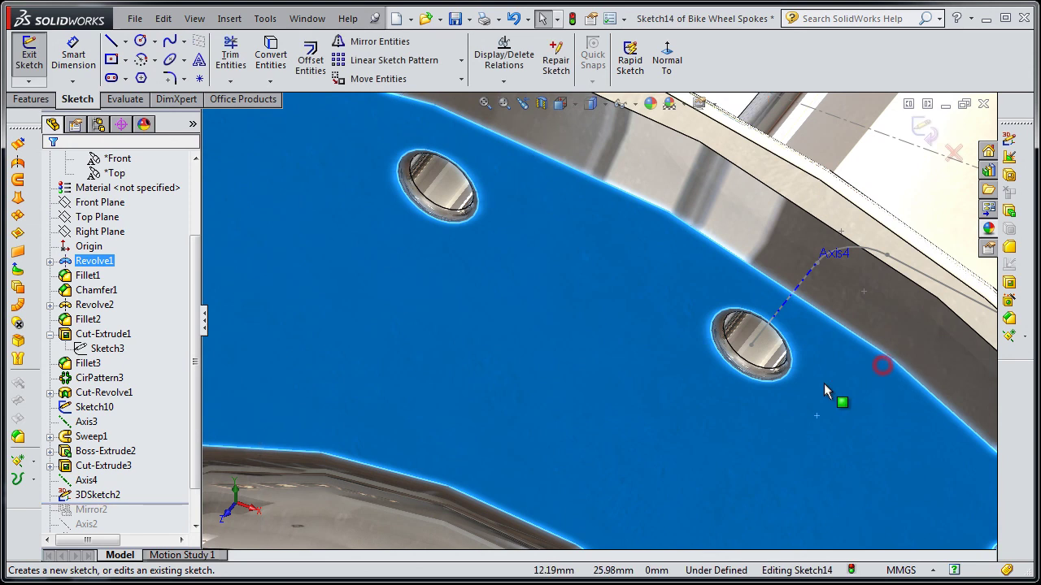
left_click(140, 41)
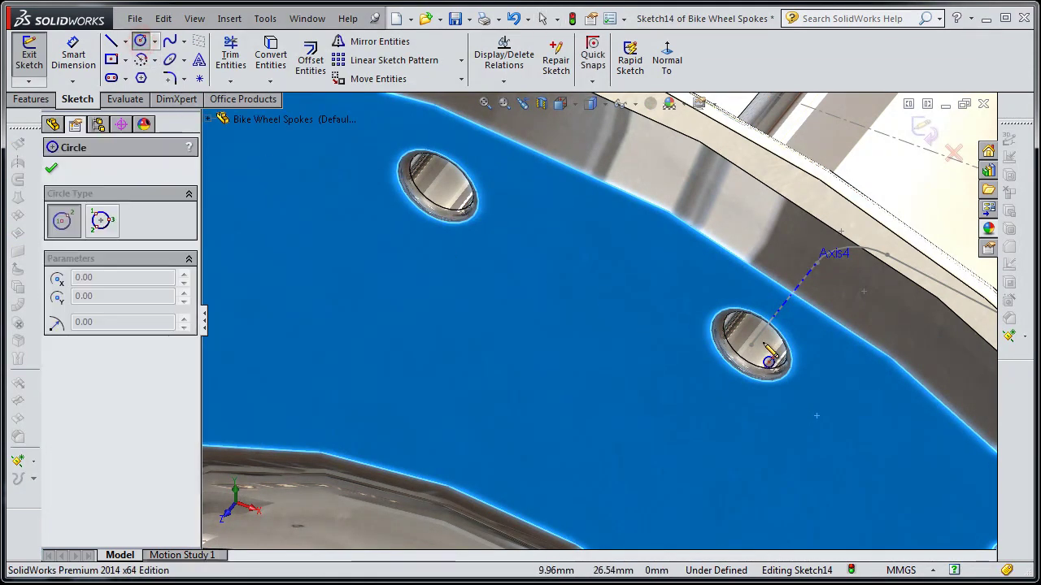
left_click(750, 345)
left_click(753, 327)
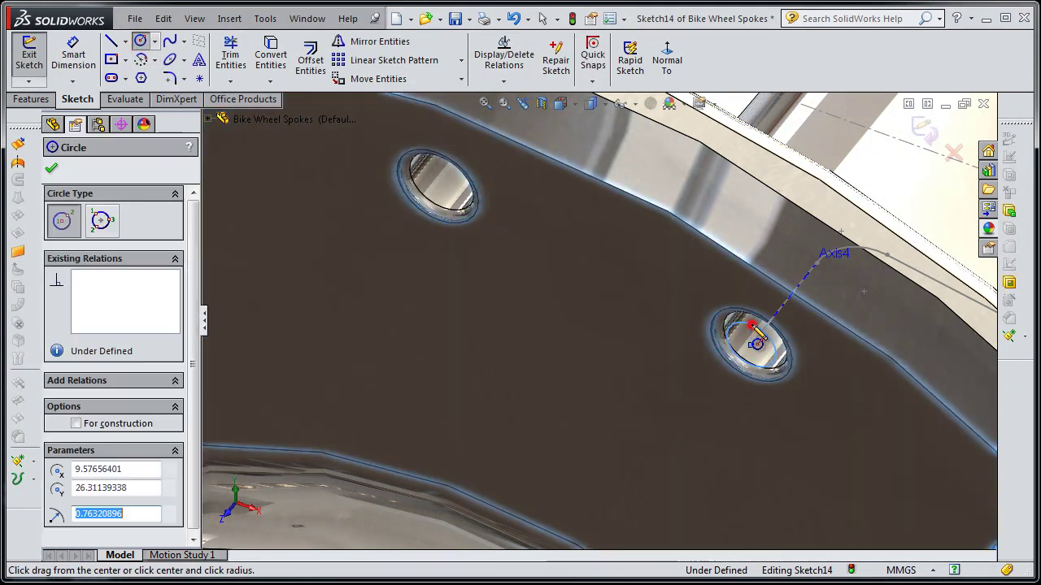
Dimension the circle to 1.5 mm diameter and exit Sketch14
left_click(58, 64)
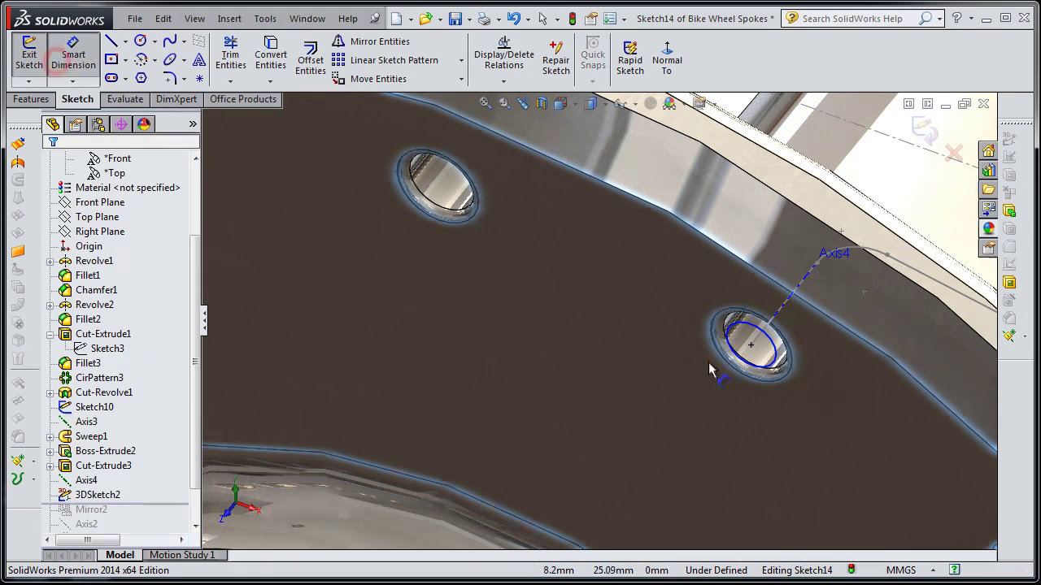
left_click(777, 361)
left_click(801, 421)
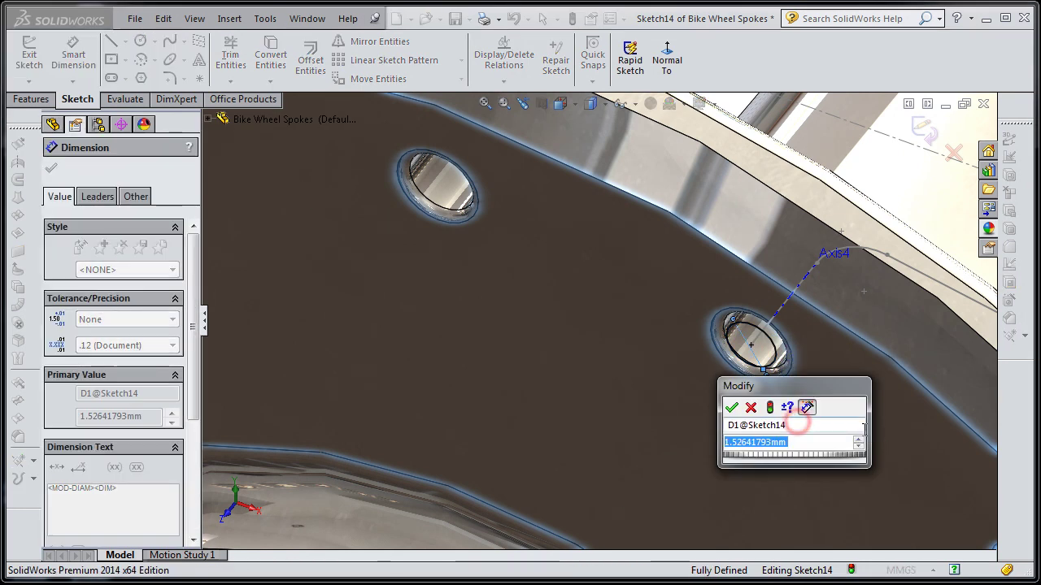
type("1.5")
key("Return")
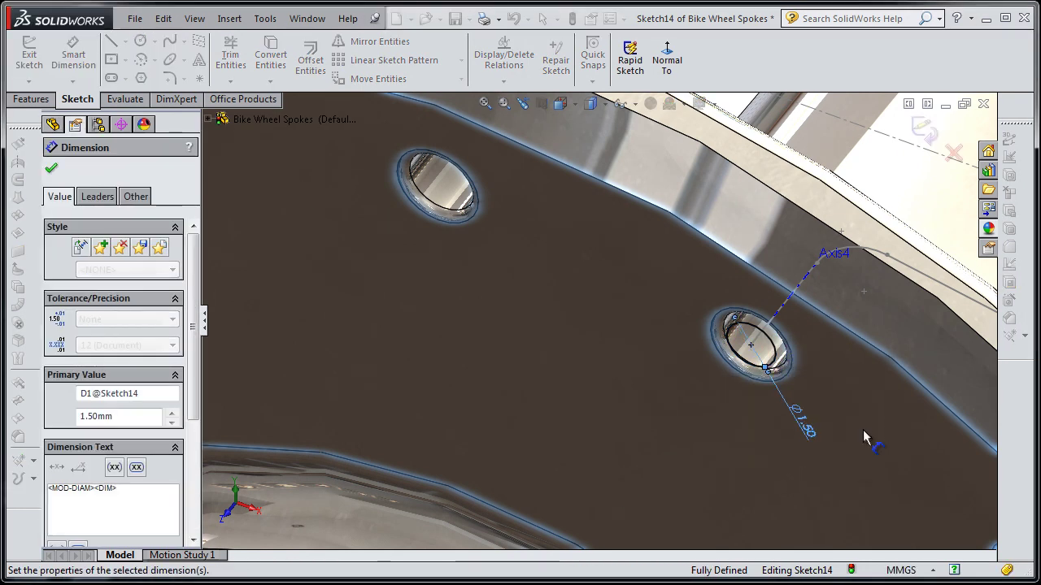
left_click(50, 168)
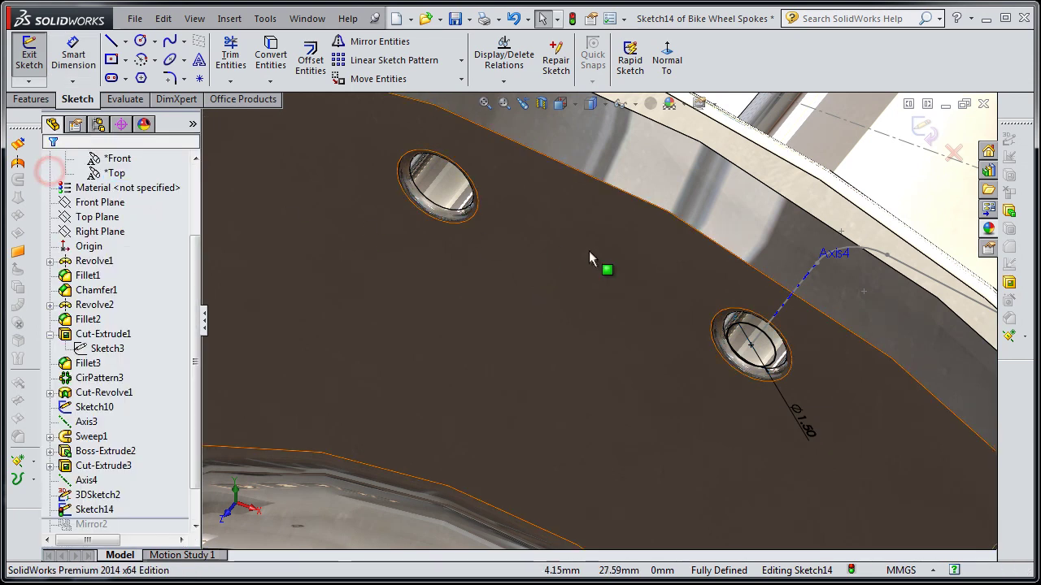
scroll(606, 272, "up", 5)
left_click(921, 128)
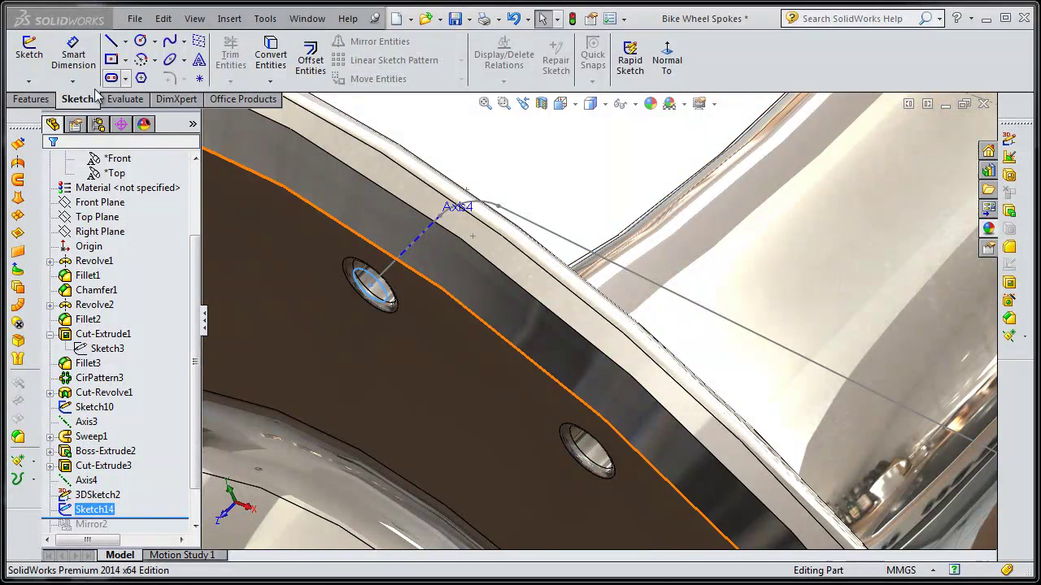
Sweep the Sketch14 circle along 3DSketch2 to create Sweep2
left_click(24, 96)
left_click(169, 42)
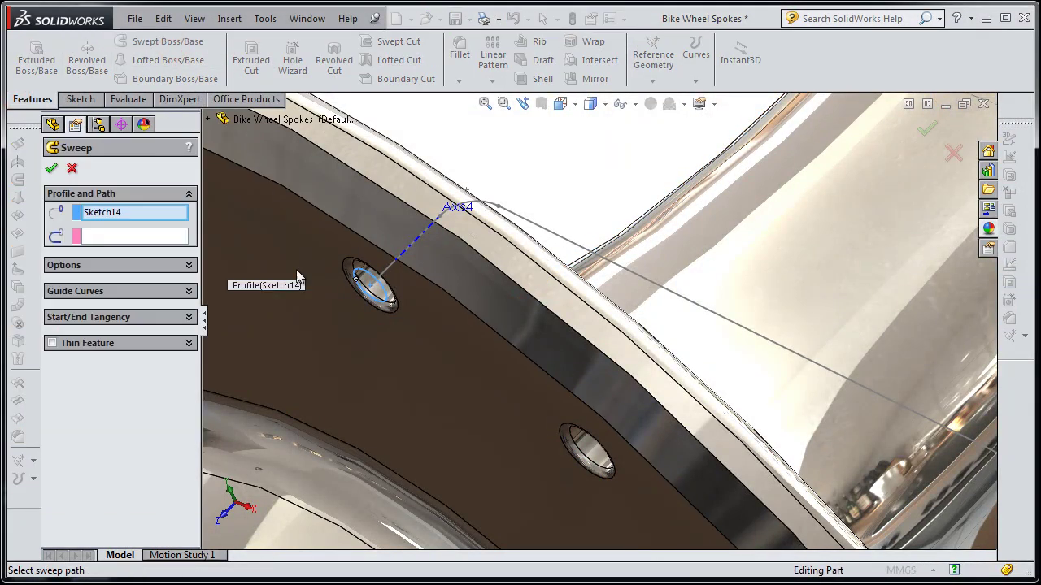
left_click(175, 239)
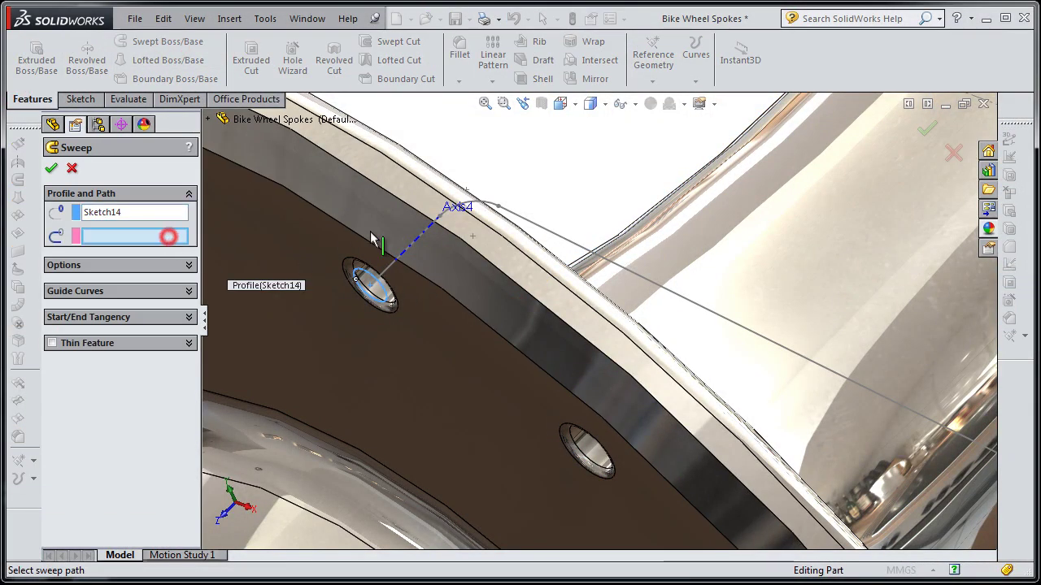
left_click(399, 257)
key("f")
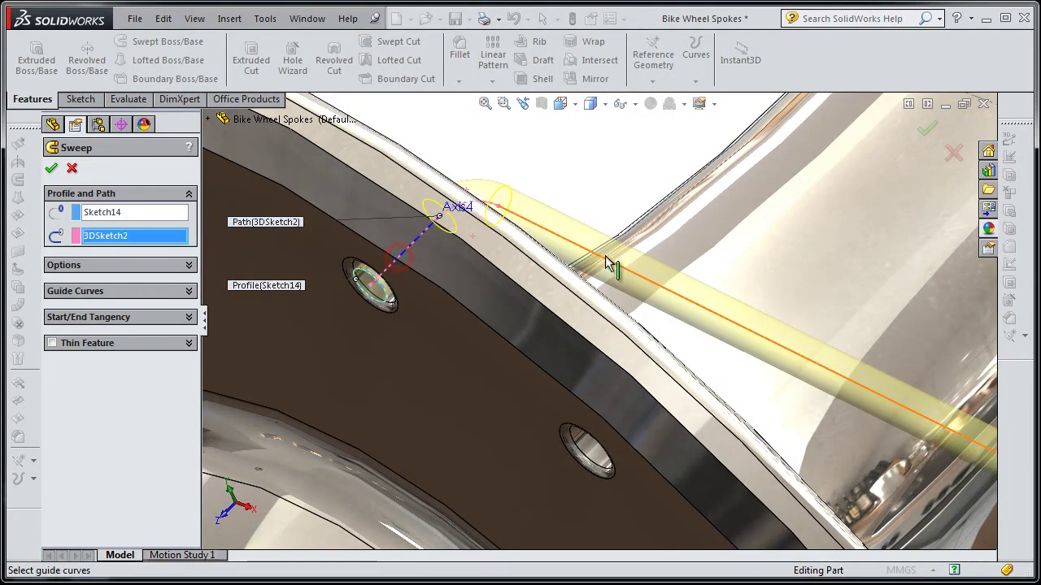
left_click(927, 134)
scroll(853, 366, "down", 5)
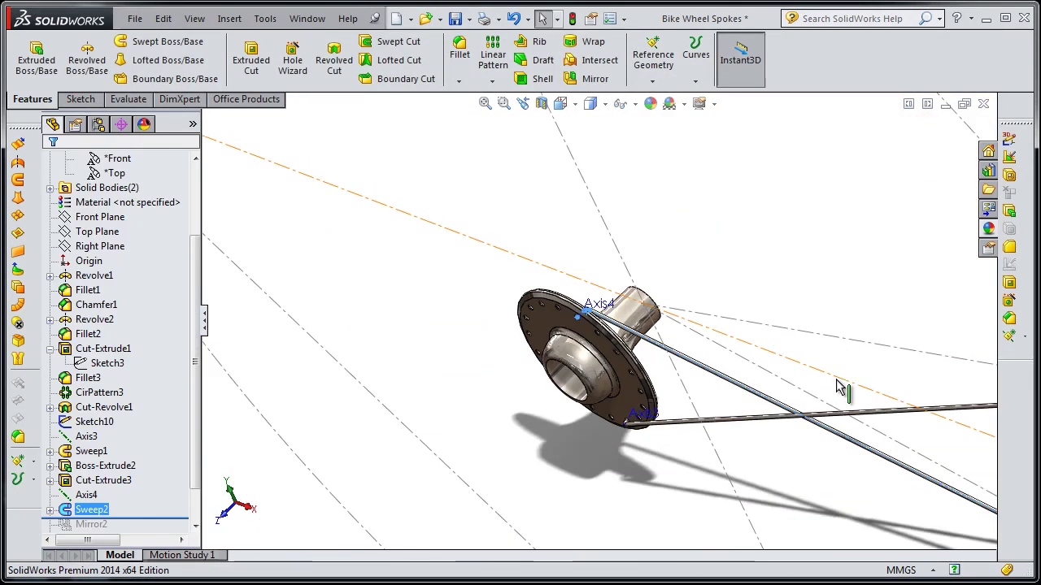
middle_click_drag(829, 453, 748, 441)
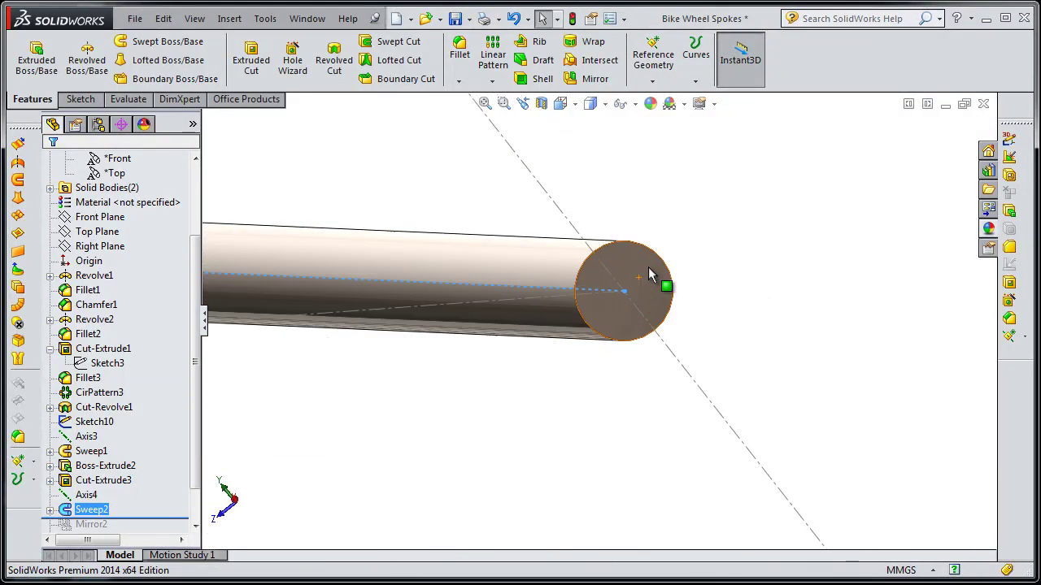
Sketch a circle on the far end face of the second spoke
left_click(641, 272)
left_click(704, 221)
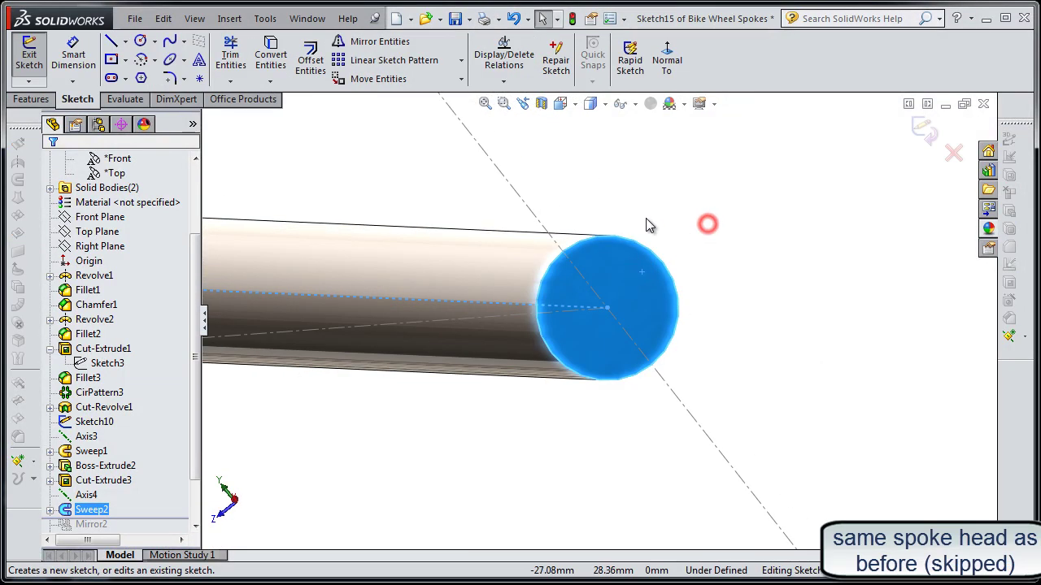
left_click(140, 41)
left_click(608, 307)
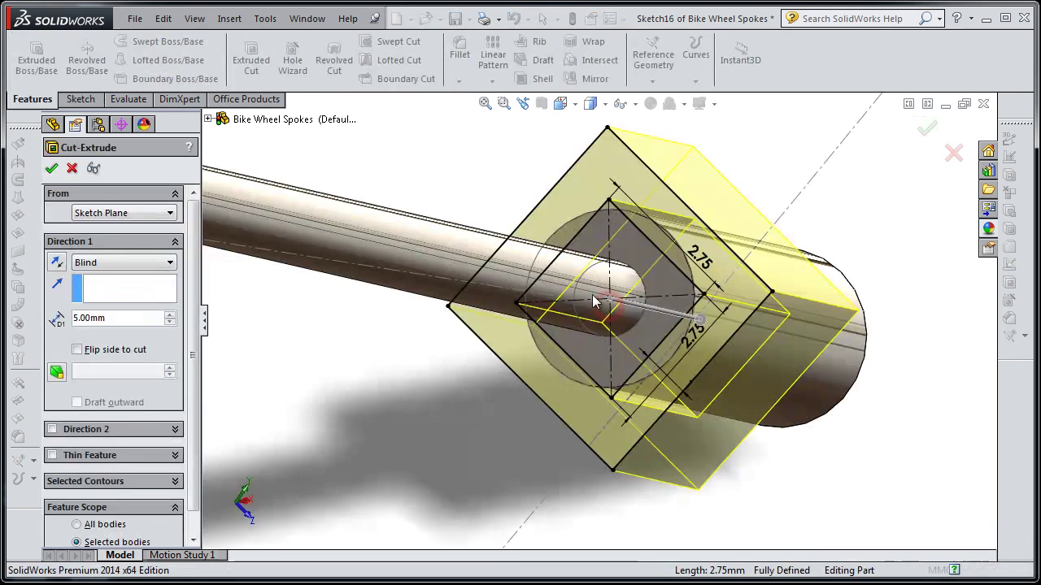
key("Return")
mouse_move(455, 409)
middle_mouse_down()
mouse_move(437, 371)
mouse_move(678, 365)
mouse_move(446, 350)
mouse_move(352, 359)
mouse_move(431, 371)
mouse_move(456, 317)
mouse_move(473, 382)
mouse_move(460, 302)
mouse_move(671, 353)
mouse_move(609, 349)
mouse_move(553, 372)
mouse_move(845, 252)
middle_mouse_up()
scroll(872, 246, "down", 5)
scroll(710, 285, "down", 5)
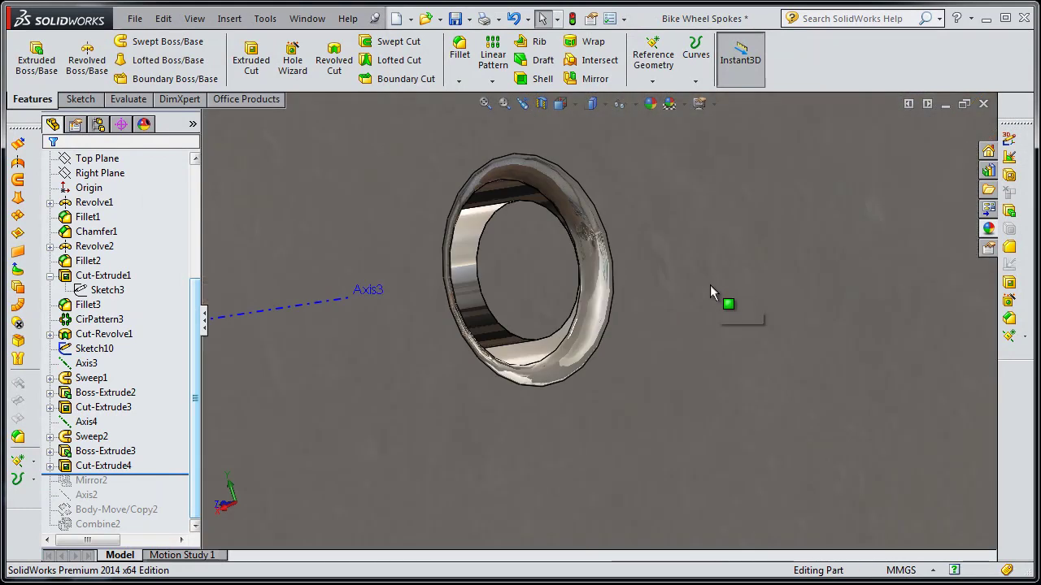
Sketch a circle around the spoke hole on the flange face
left_click(534, 297)
left_click(582, 241)
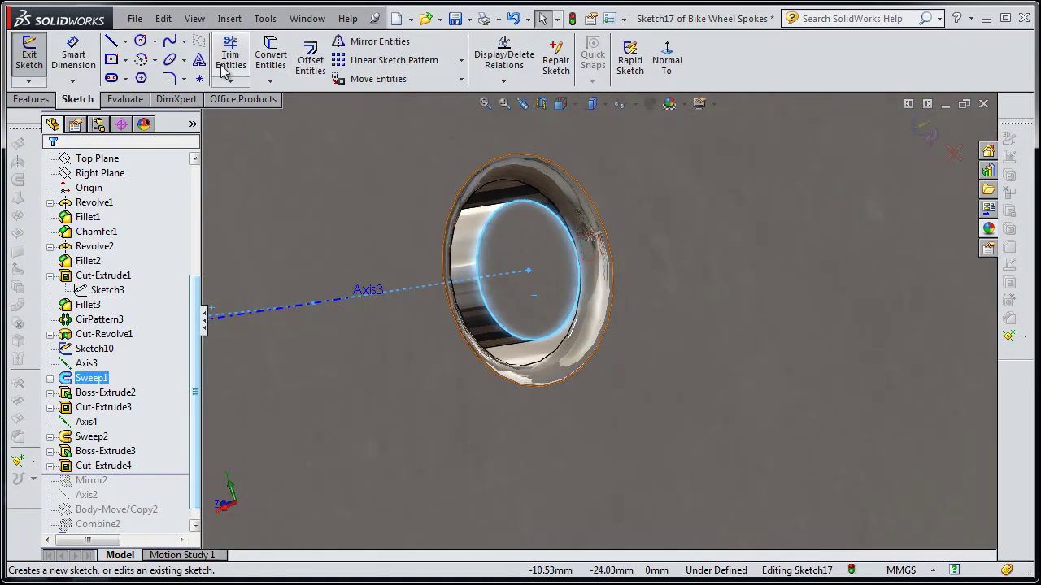
left_click(140, 46)
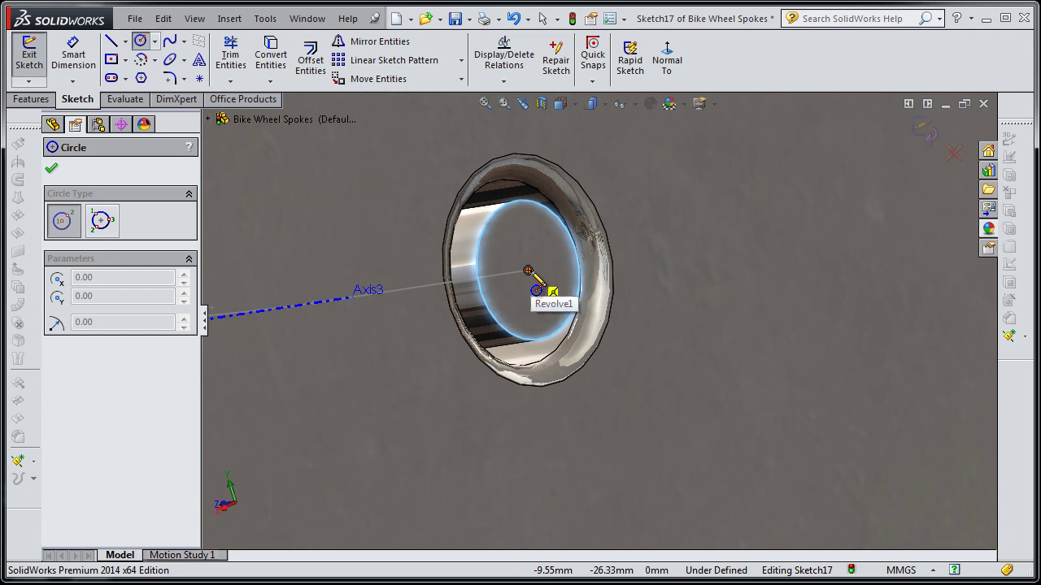
left_click(539, 278)
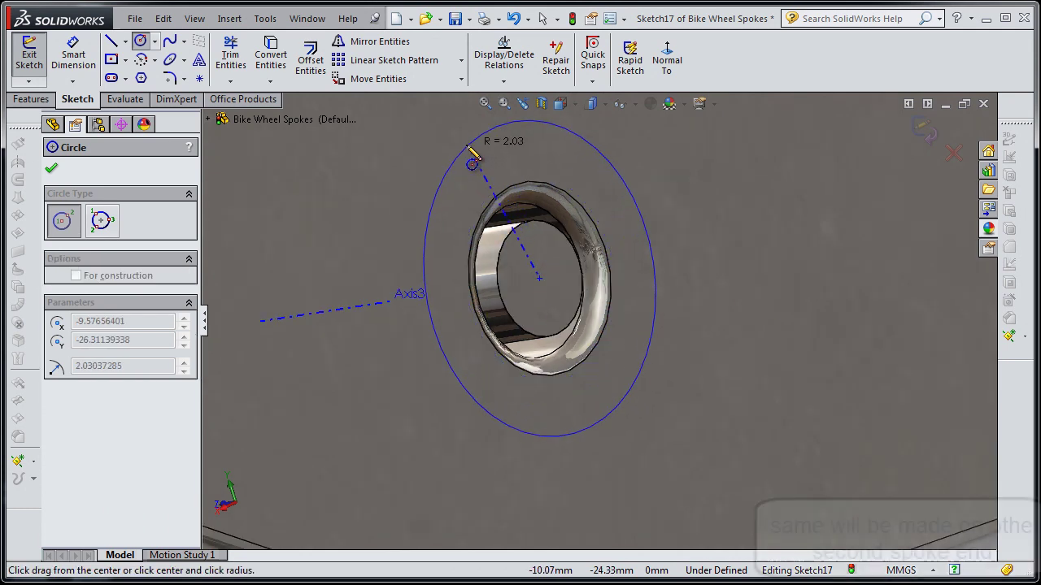
left_click(465, 145)
key("Escape")
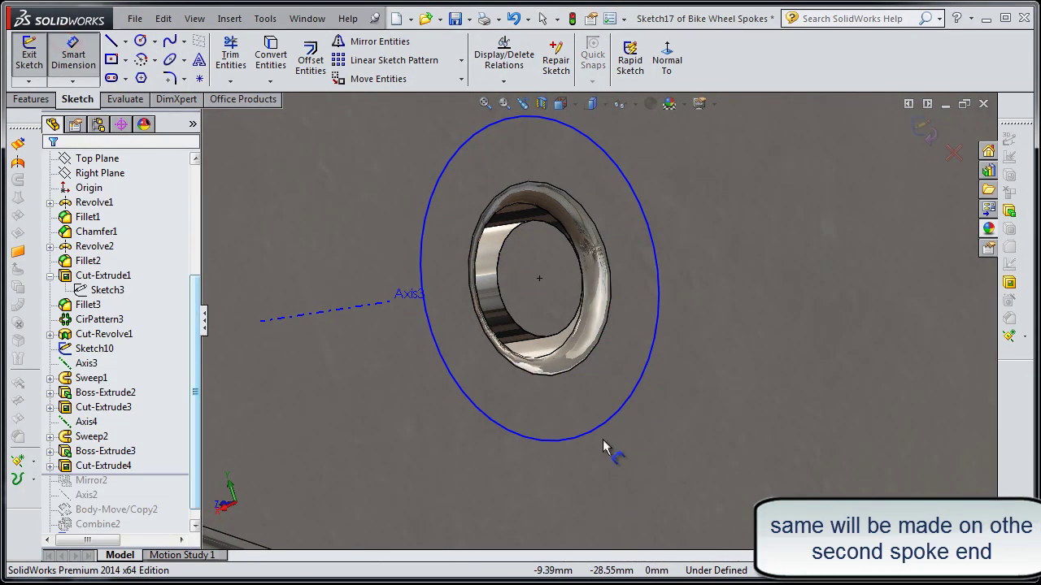
Dimension the circle to 3 mm diameter
left_click(607, 438)
left_click(609, 448)
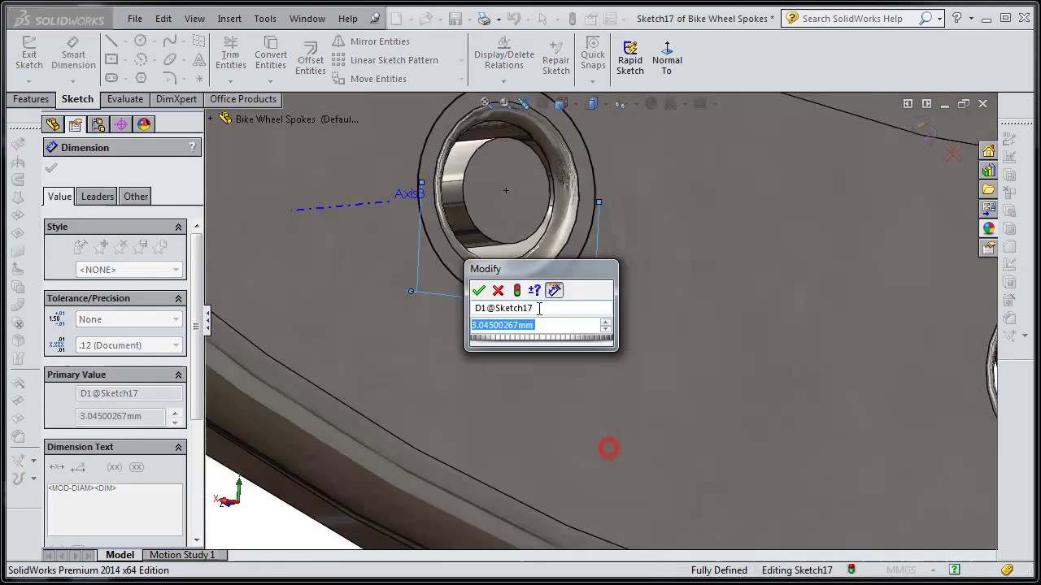
type("3")
key("Return")
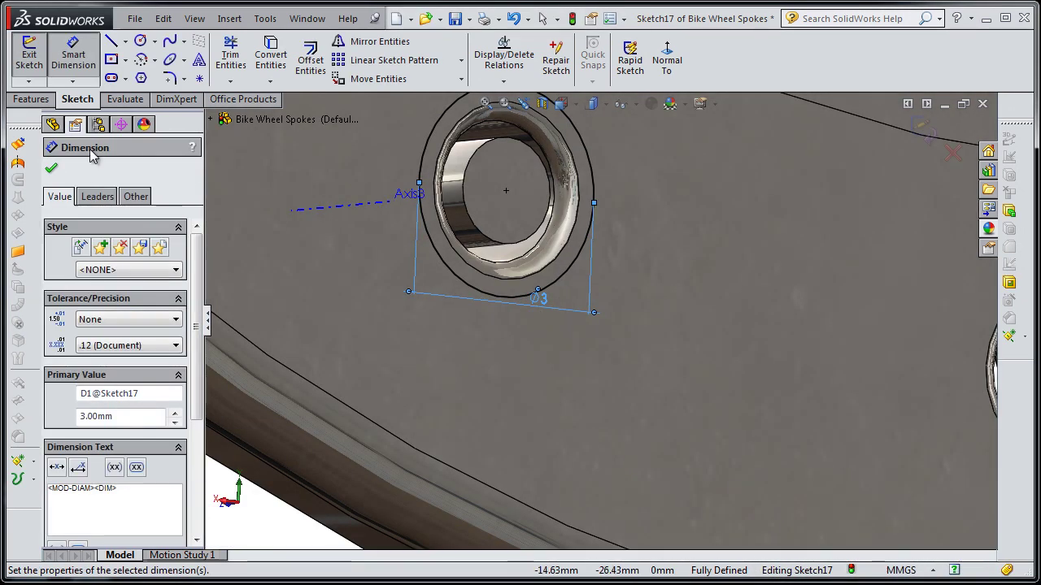
left_click(39, 104)
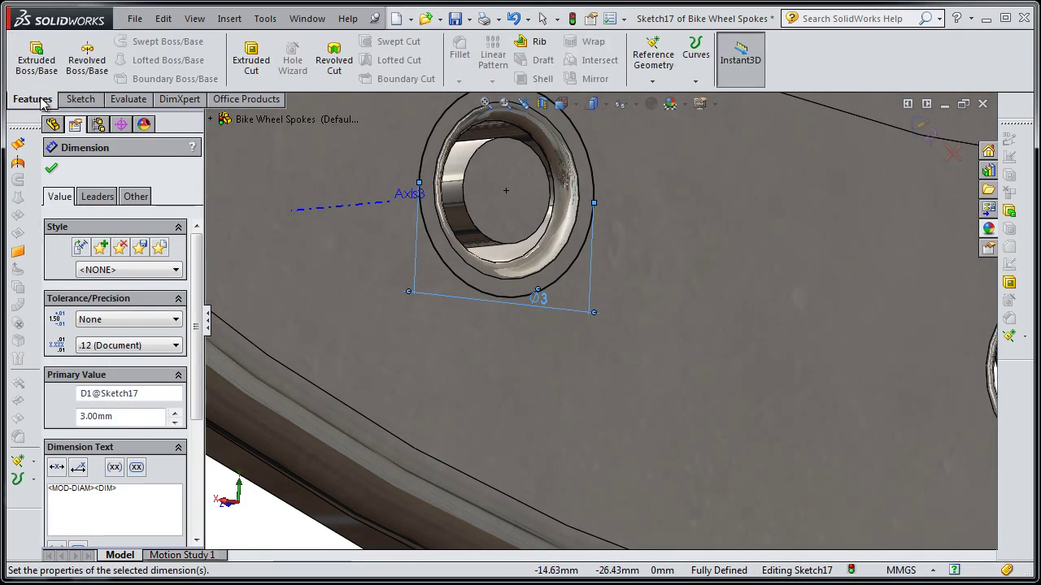
Extrude the 3 mm circle into a 1.5 mm blind boss
left_click(45, 75)
type("1.5")
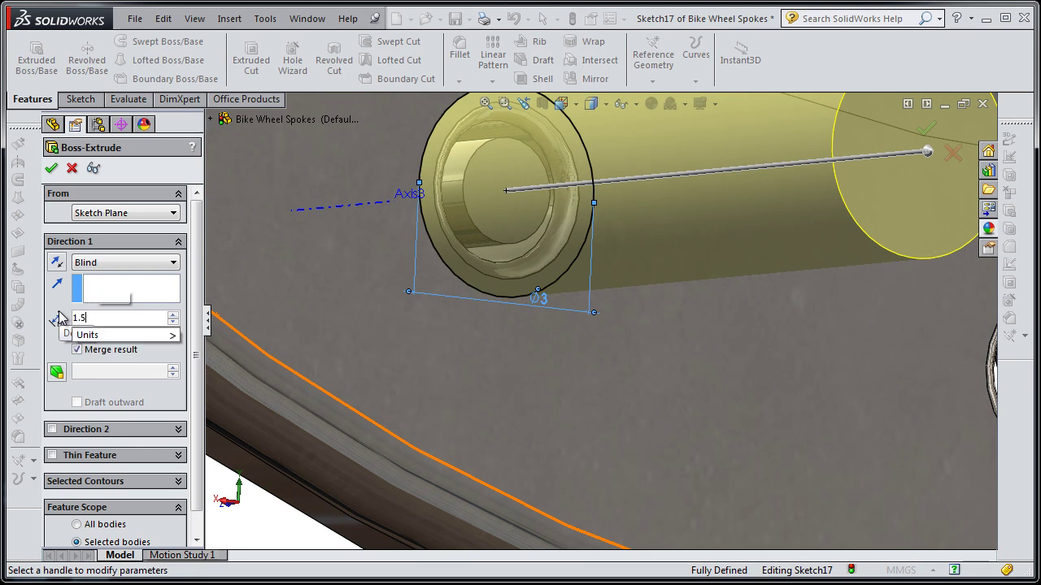
key("Return")
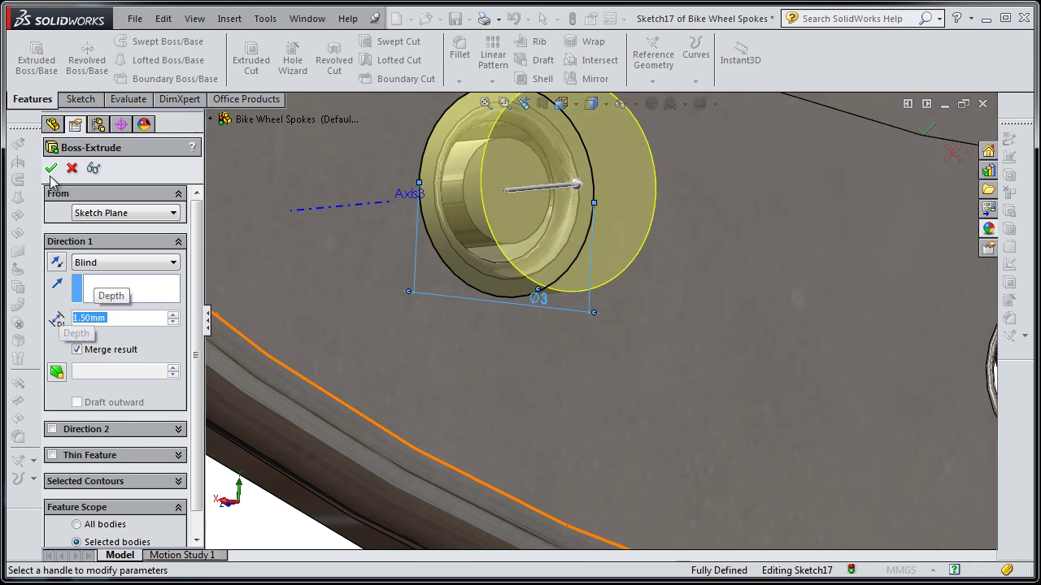
left_click(51, 171)
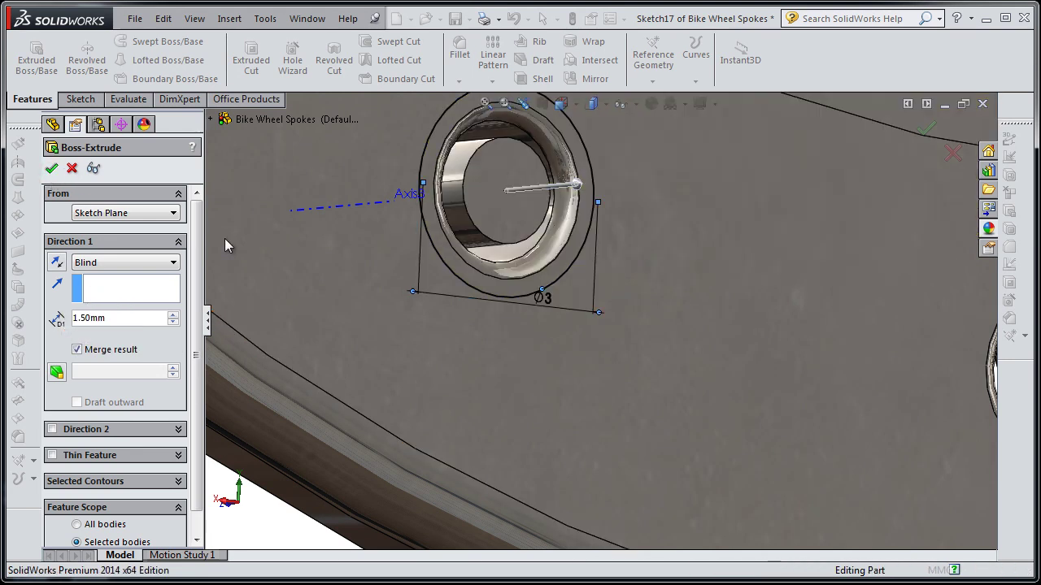
Start a circular pattern using the hub's round face as the axis
scroll(642, 287, "down", 2)
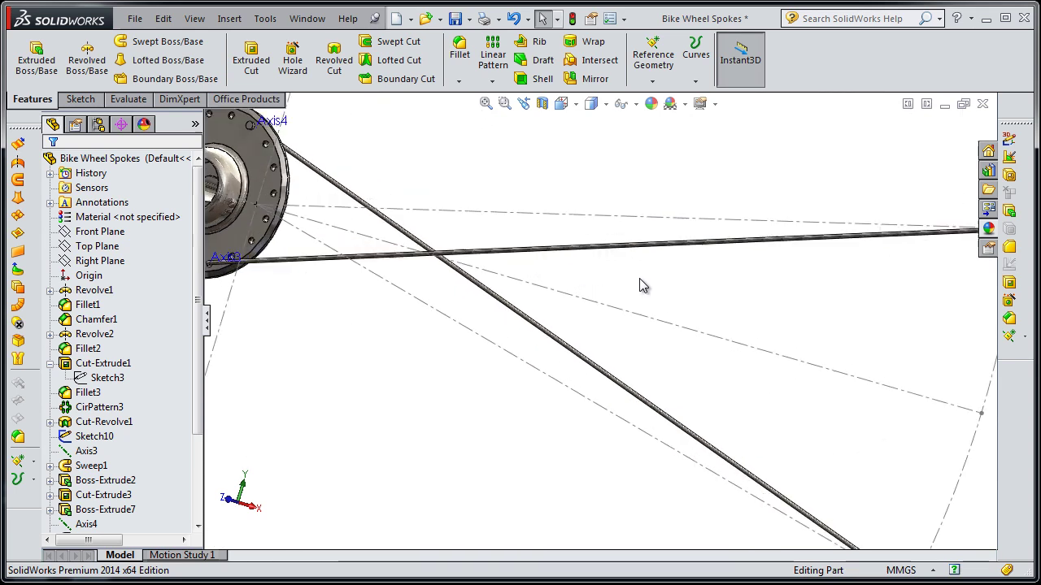
scroll(504, 272, "down", 2)
left_click(491, 82)
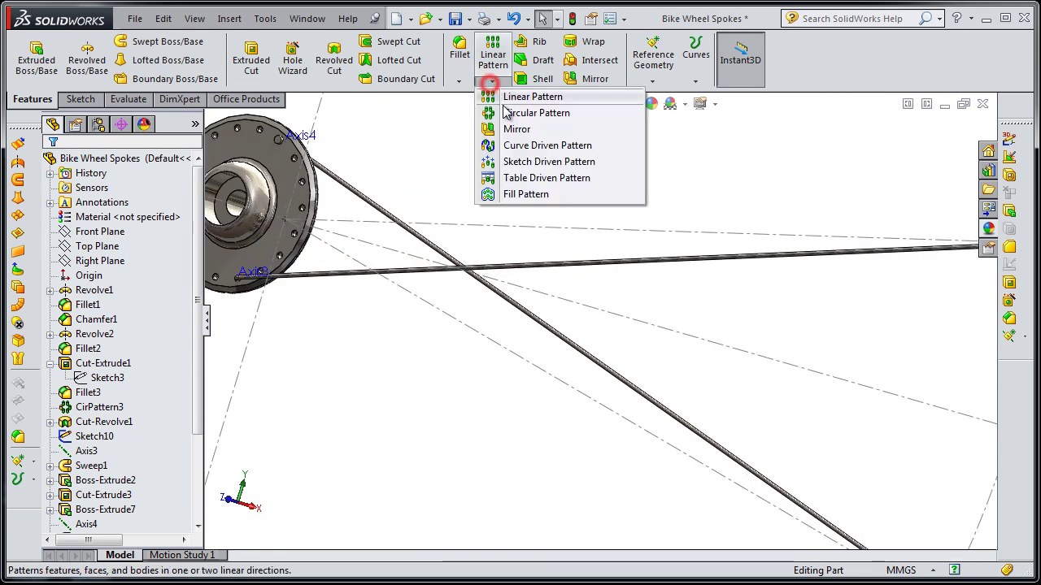
left_click(532, 112)
left_click(151, 215)
scroll(379, 239, "down", 2)
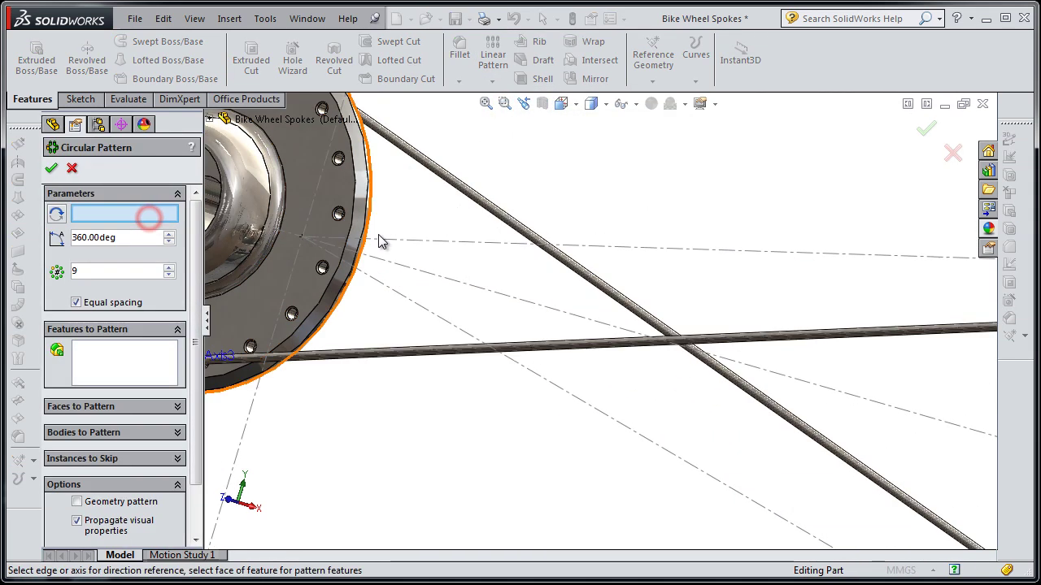
scroll(390, 260, "down", 2)
middle_click_drag(398, 277, 366, 282)
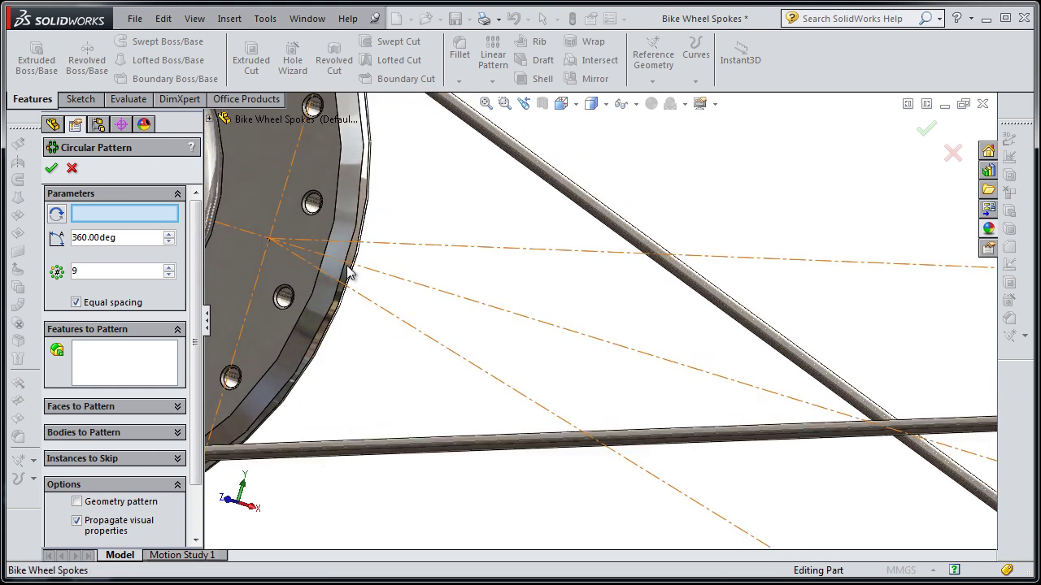
scroll(348, 271, "down", 2)
left_click(437, 324)
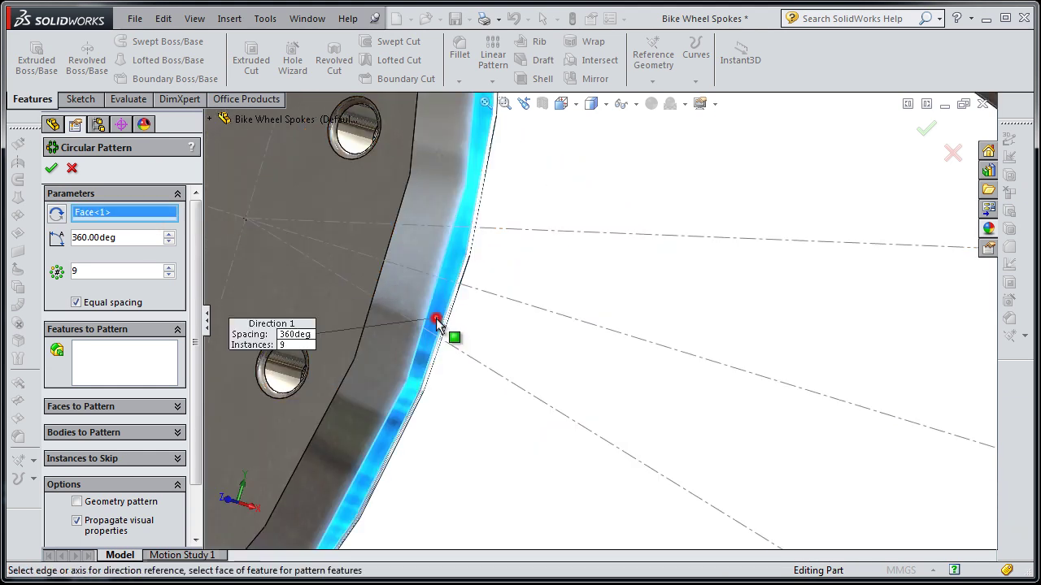
Add Sweep1 and Sweep2 as the features to repeat
left_click(176, 363)
scroll(378, 367, "up", 3)
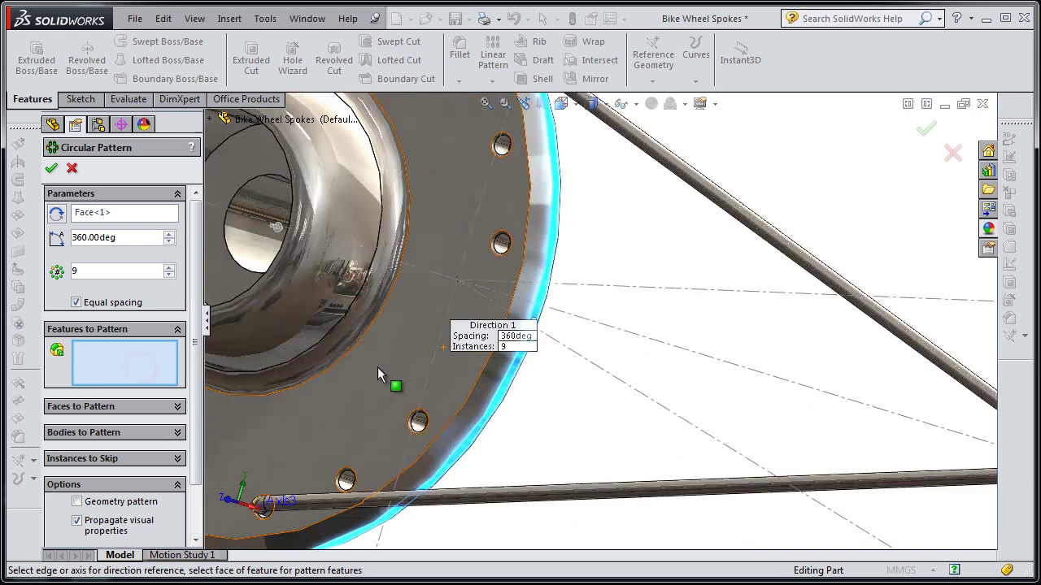
left_click(622, 491)
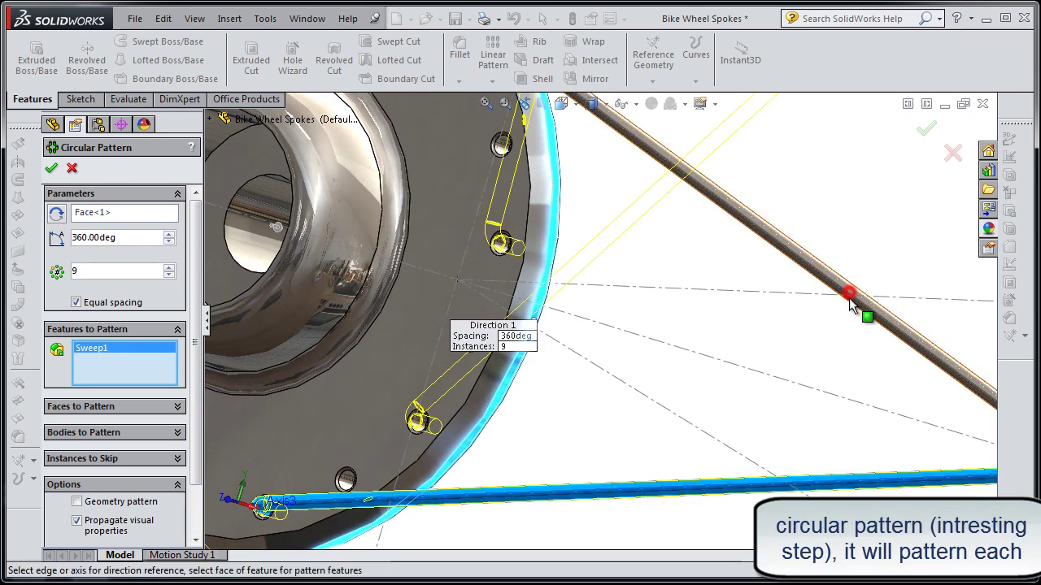
left_click(849, 297)
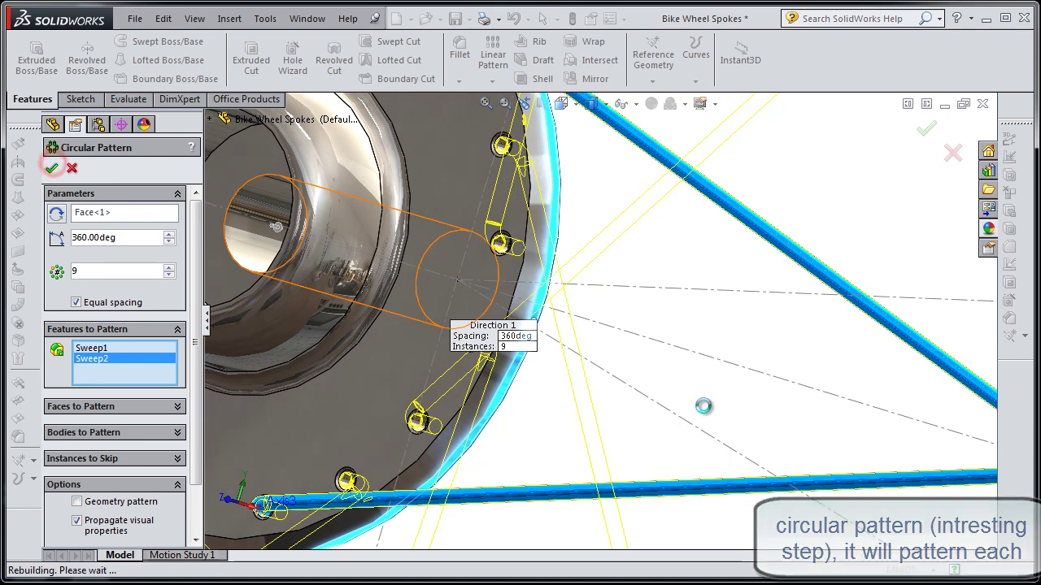
scroll(674, 372, "up", 4)
scroll(704, 391, "up", 3)
scroll(704, 391, "up", 3)
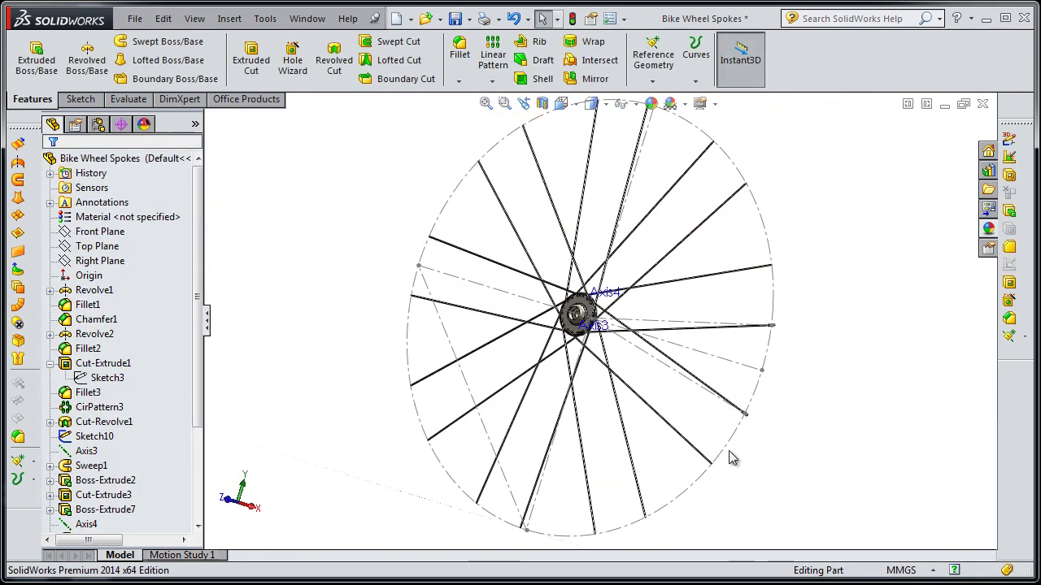
scroll(731, 441, "down", 1)
scroll(727, 425, "down", 4)
Start a new circular pattern and remove CirPattern26 from the features to pattern
scroll(734, 455, "down", 2)
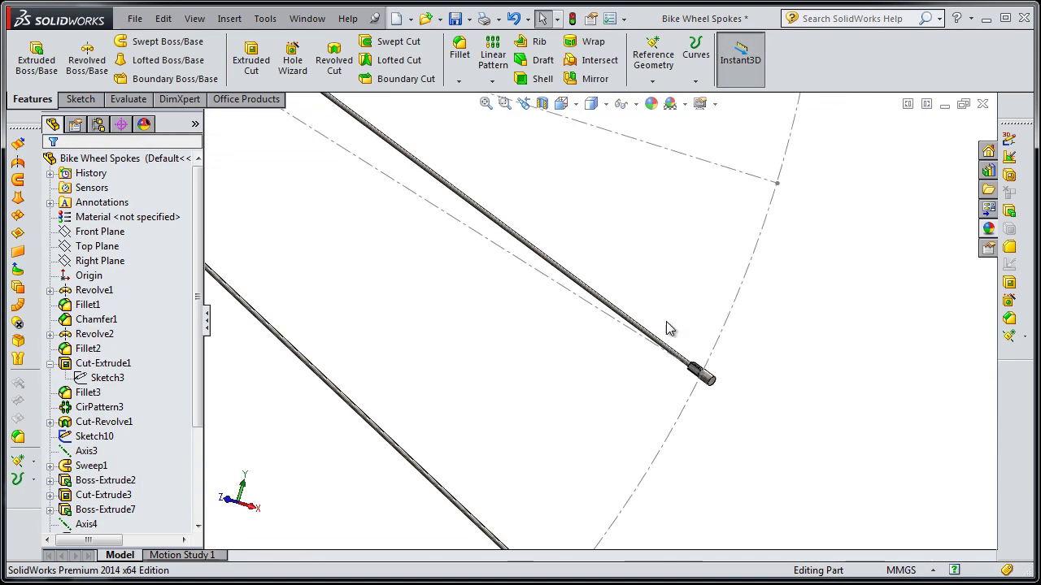
left_click(491, 81)
left_click(531, 103)
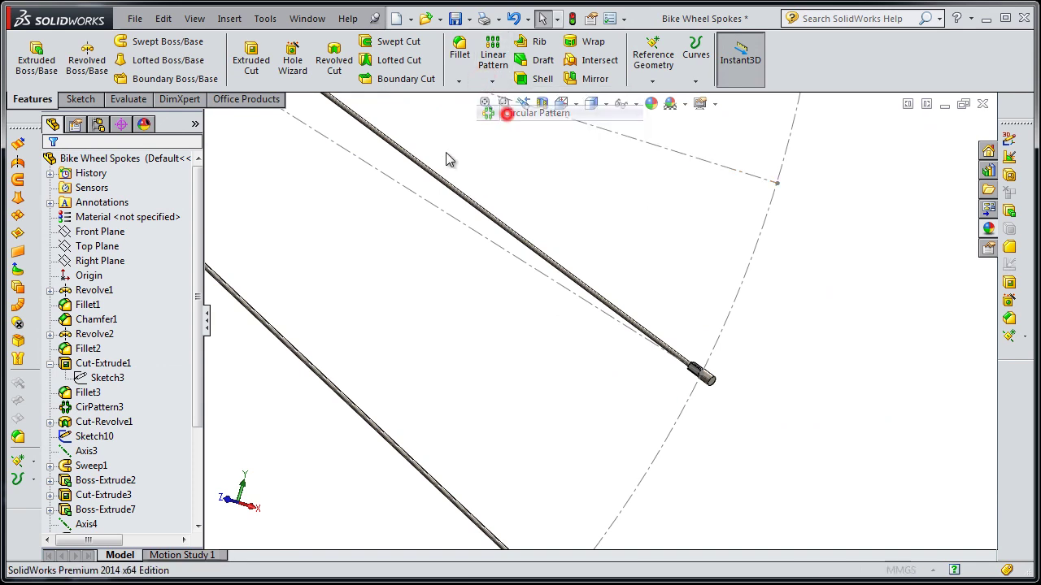
scroll(472, 193, "down", 2)
scroll(495, 263, "down", 3)
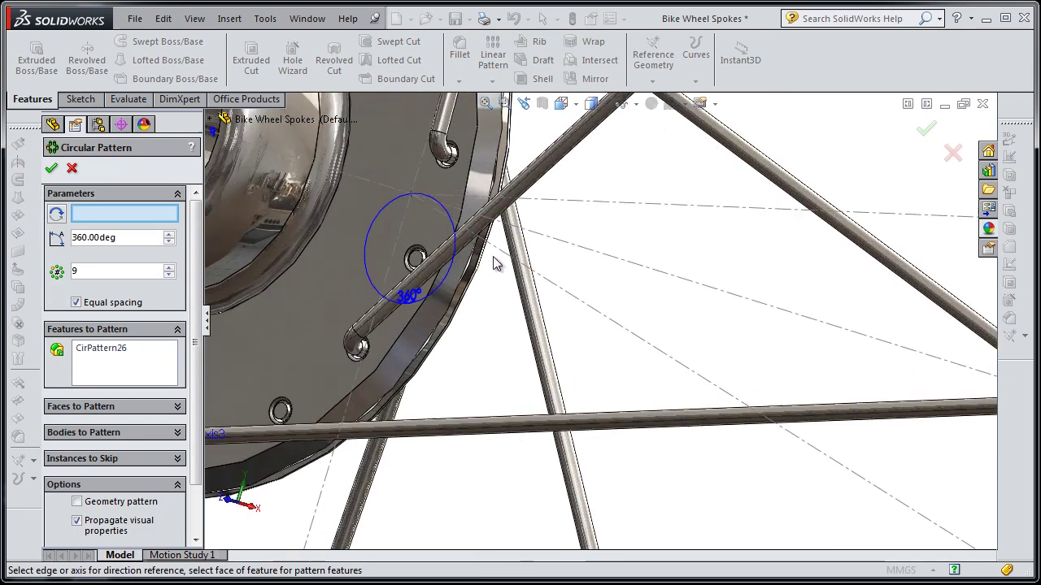
scroll(508, 324, "down", 3)
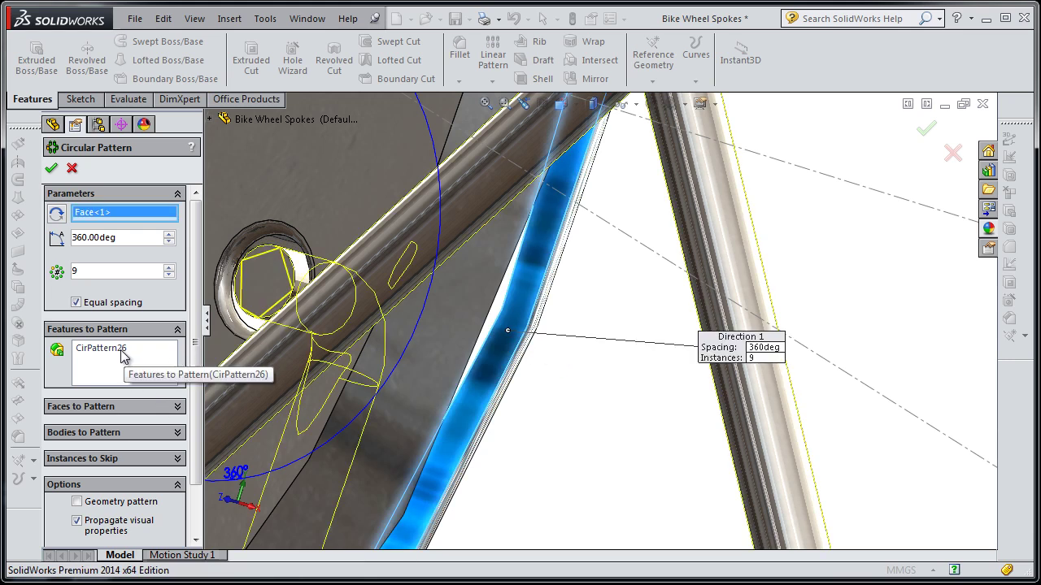
right_click(122, 356)
left_click(154, 374)
Add Cut-Extrude4 and accept the nine-instance, 360° pattern of the nipple features
scroll(466, 353, "up", 3)
scroll(770, 518, "up", 2)
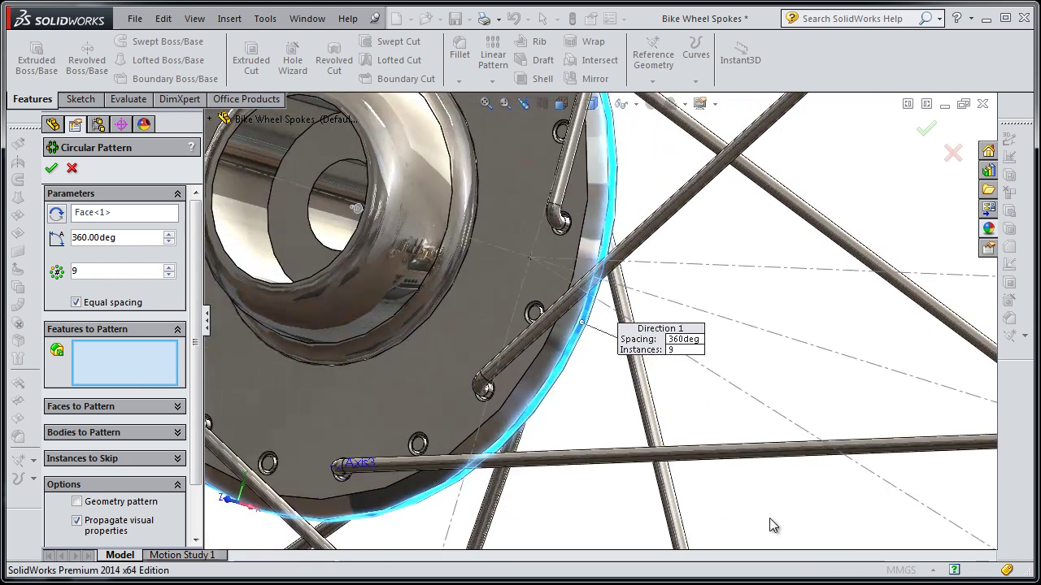
scroll(769, 518, "up", 4)
scroll(906, 434, "up", 1)
scroll(906, 434, "down", 2)
scroll(838, 493, "down", 3)
scroll(744, 355, "down", 2)
scroll(744, 356, "down", 3)
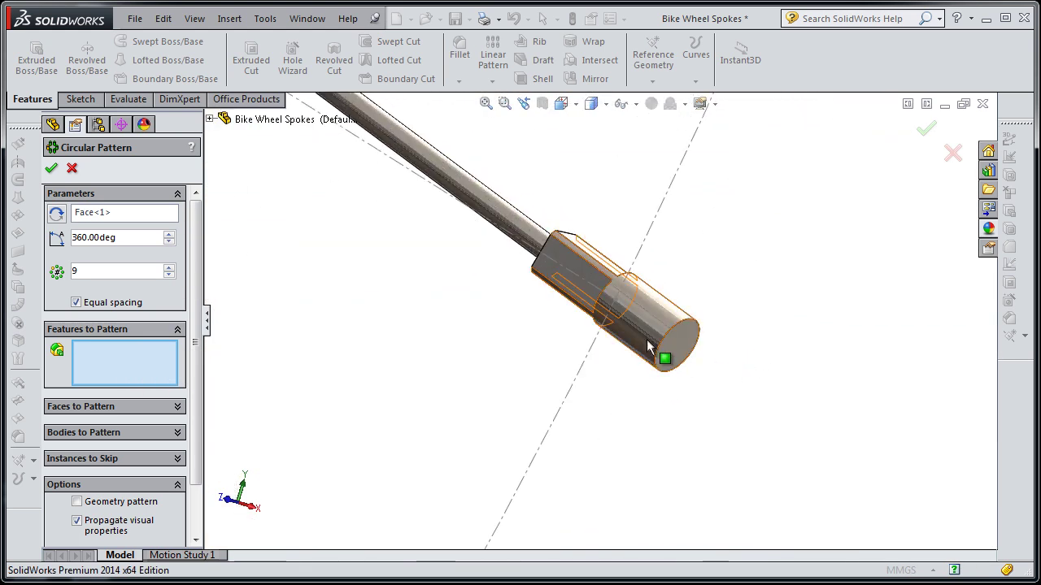
left_click(573, 289)
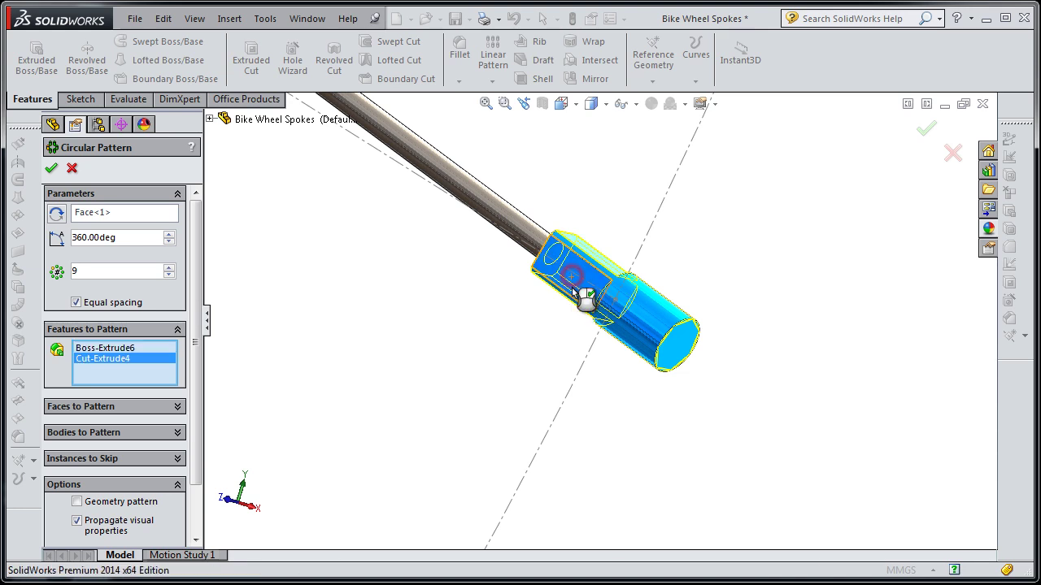
left_click(49, 167)
scroll(593, 260, "up", 2)
scroll(642, 203, "up", 2)
scroll(642, 203, "up", 2)
scroll(643, 203, "down", 2)
scroll(643, 204, "down", 2)
Start a third circular pattern and clear its preselected features list
scroll(642, 203, "down", 2)
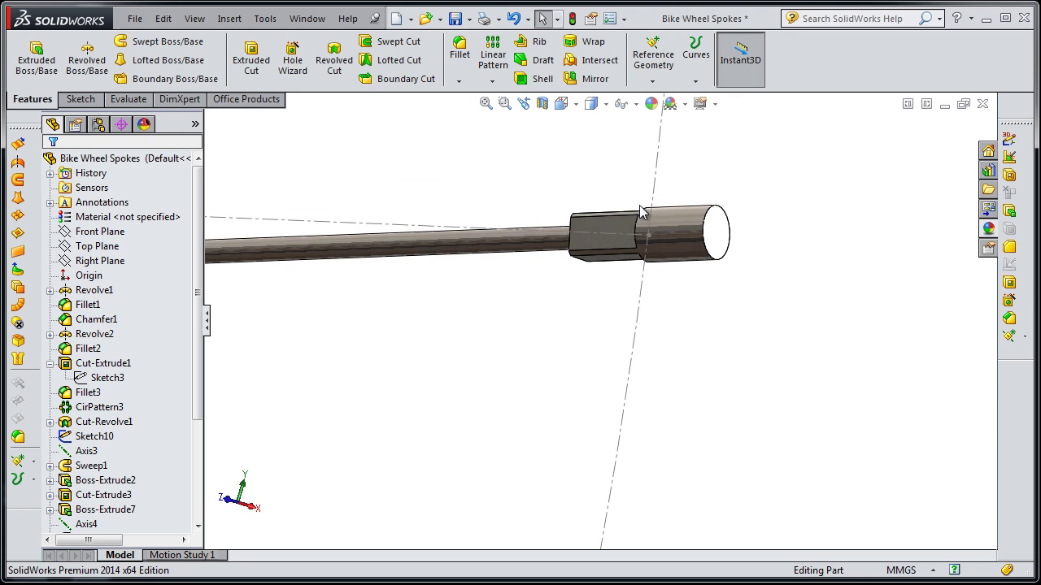
left_click(494, 84)
left_click(495, 109)
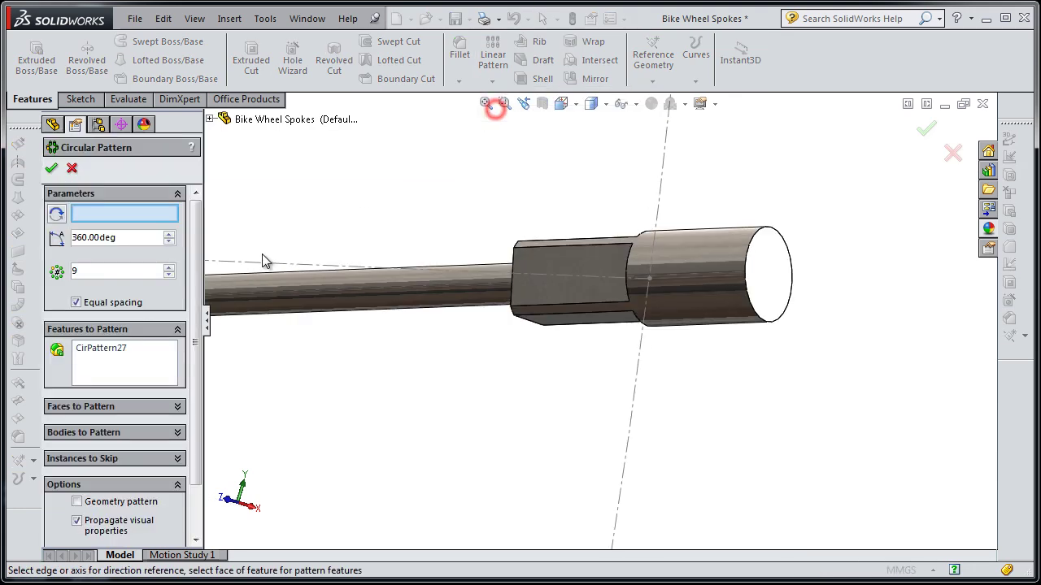
right_click(137, 356)
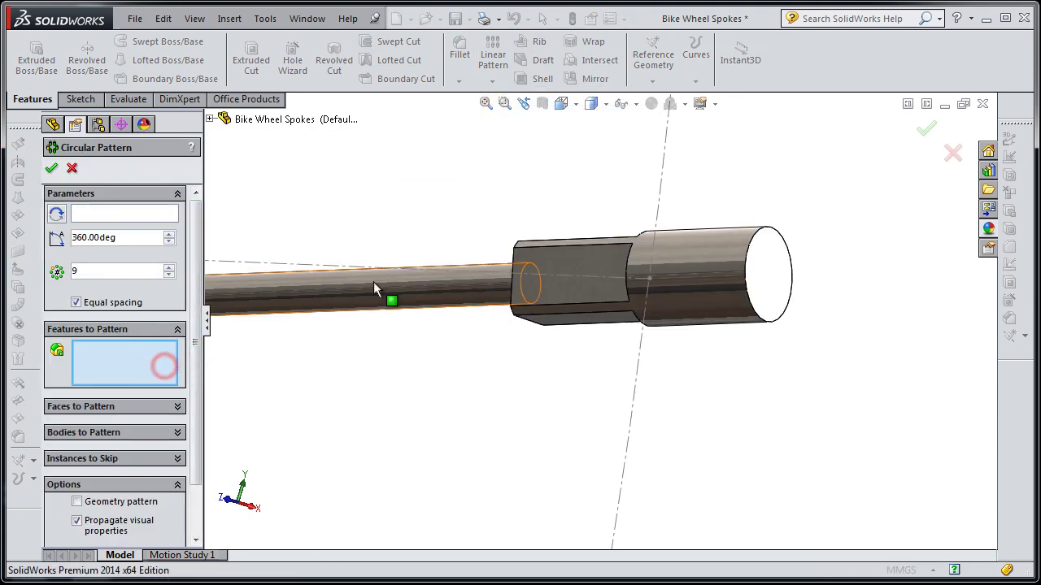
left_click(142, 215)
Add Cut-Extrude3 and Boss-Extrude2 to the features to pattern
scroll(313, 248, "up", 3)
scroll(260, 284, "up", 3)
scroll(244, 289, "up", 3)
scroll(467, 297, "down", 4)
scroll(468, 297, "down", 3)
scroll(579, 352, "down", 3)
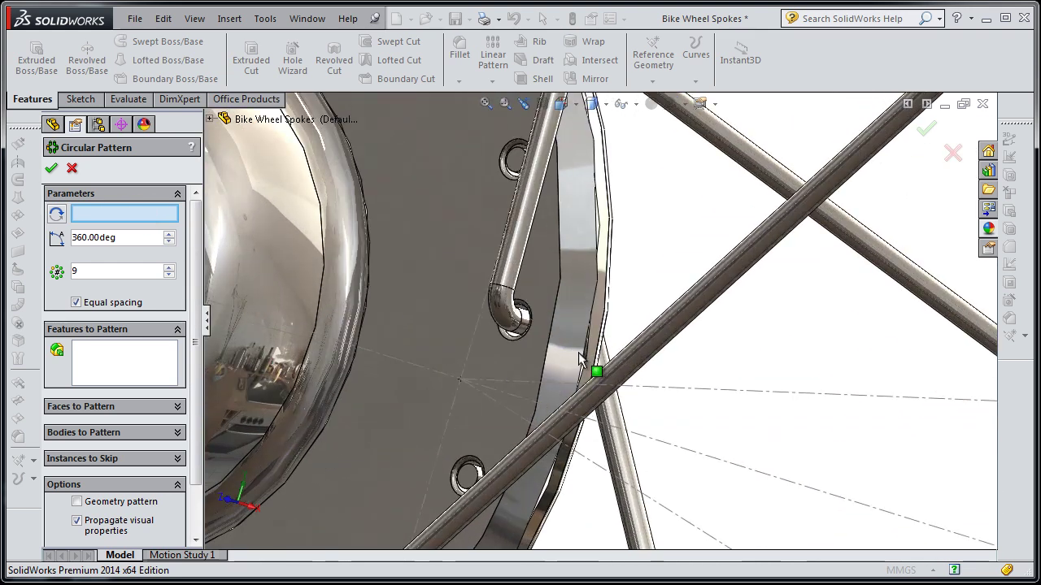
scroll(811, 308, "up", 3)
scroll(949, 365, "up", 3)
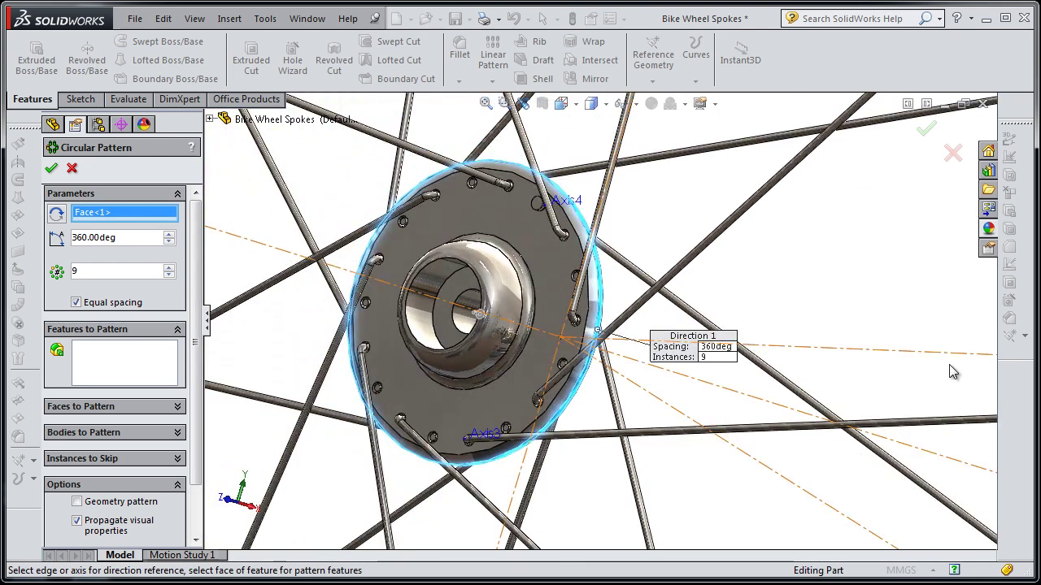
scroll(979, 365, "up", 2)
key("f")
scroll(892, 357, "down", 2)
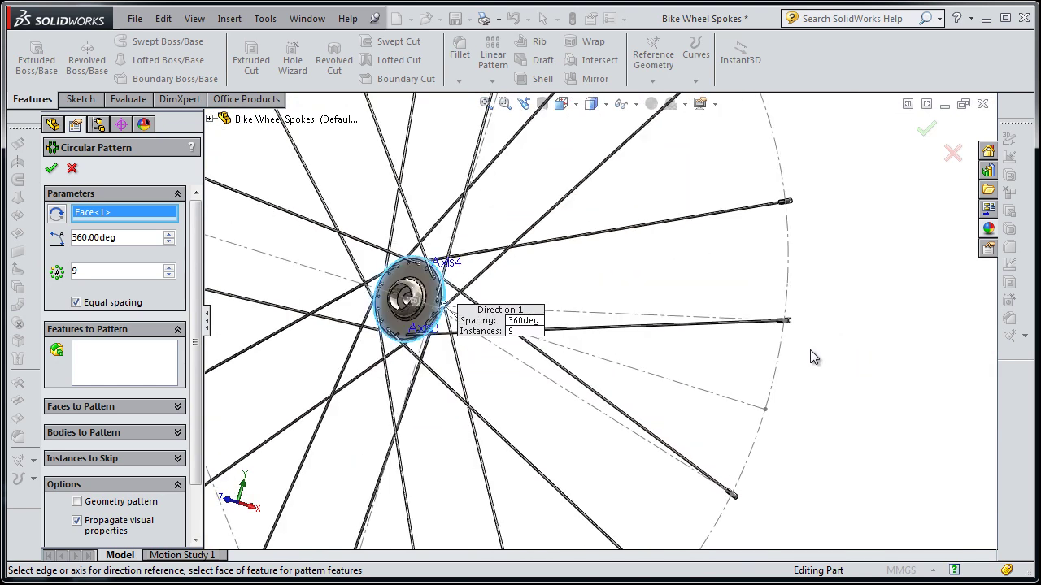
scroll(810, 355, "down", 5)
scroll(725, 318, "down", 2)
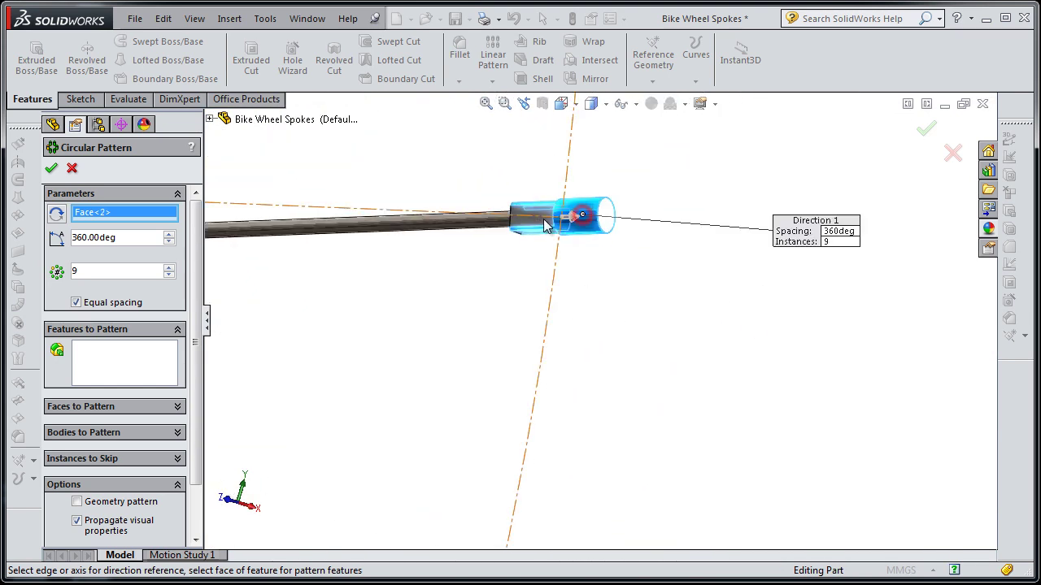
left_click(521, 220)
left_click(867, 315)
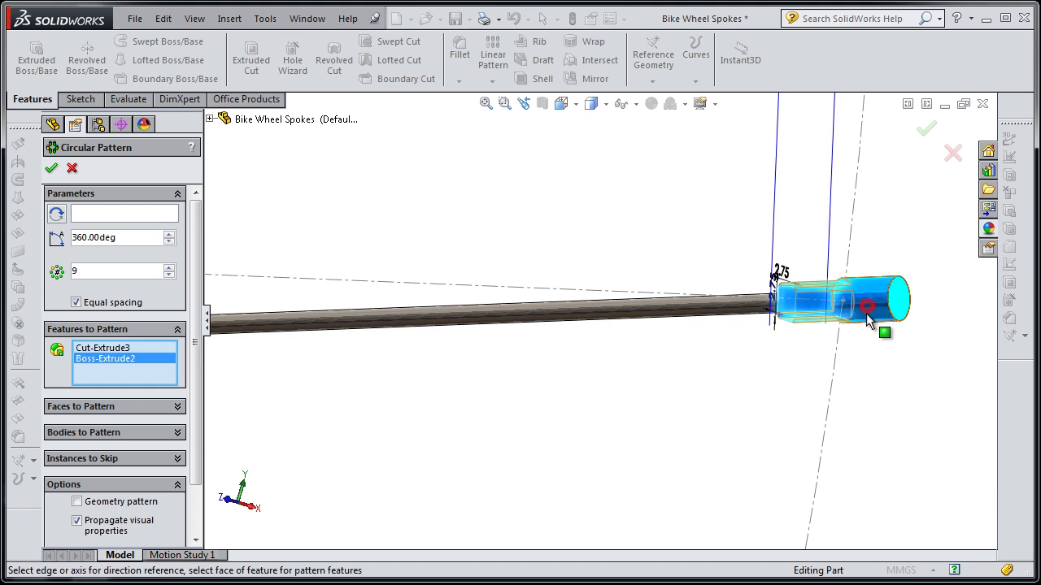
Set the hub flange face as rotation reference, keeping 9 instances over 360°
scroll(485, 370, "up", 2)
scroll(488, 354, "up", 2)
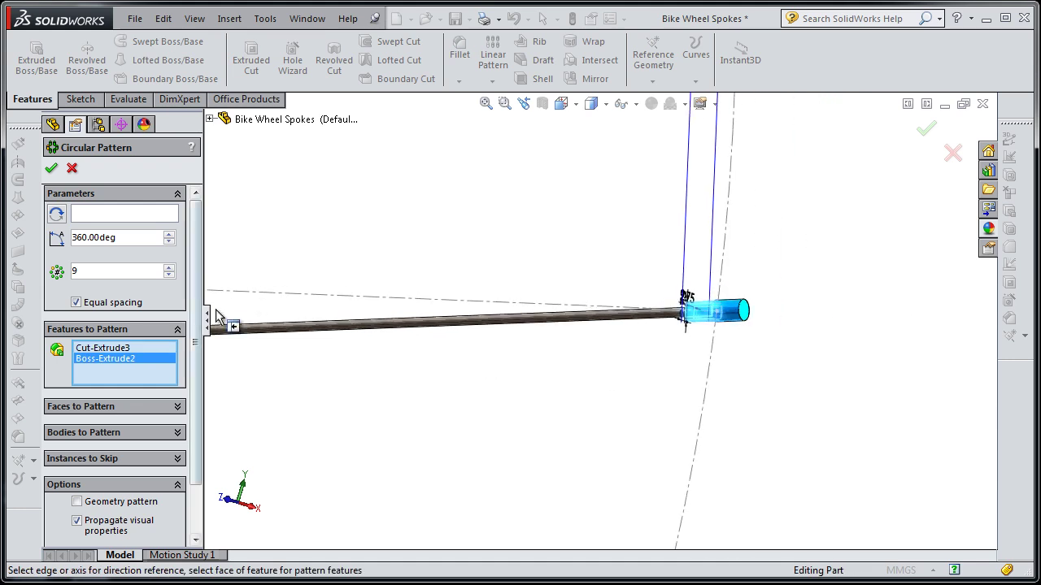
scroll(244, 293, "down", 2)
scroll(276, 309, "down", 2)
scroll(305, 326, "down", 2)
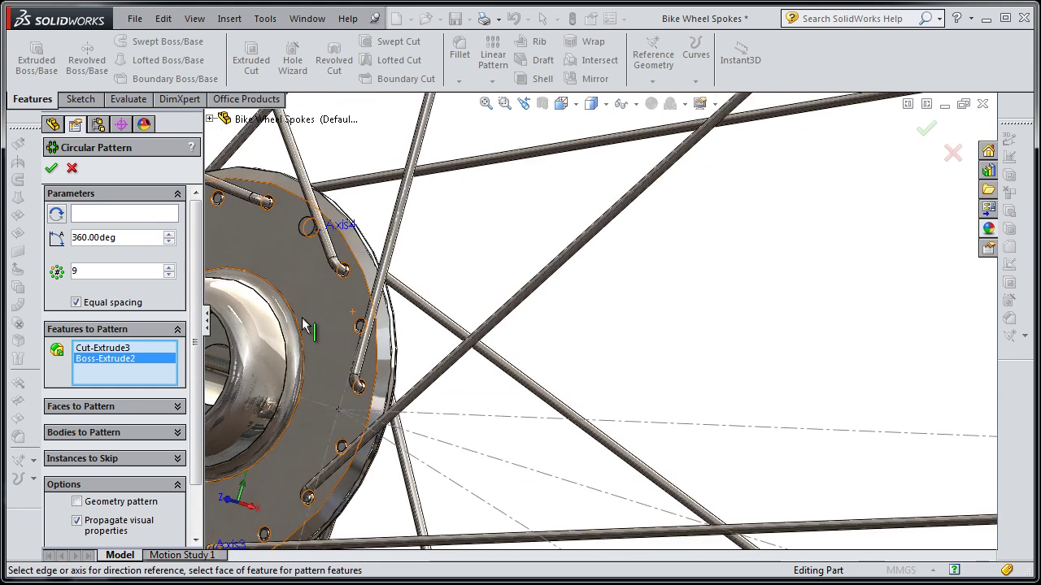
left_click(122, 213)
scroll(407, 341, "down", 2)
scroll(421, 340, "down", 2)
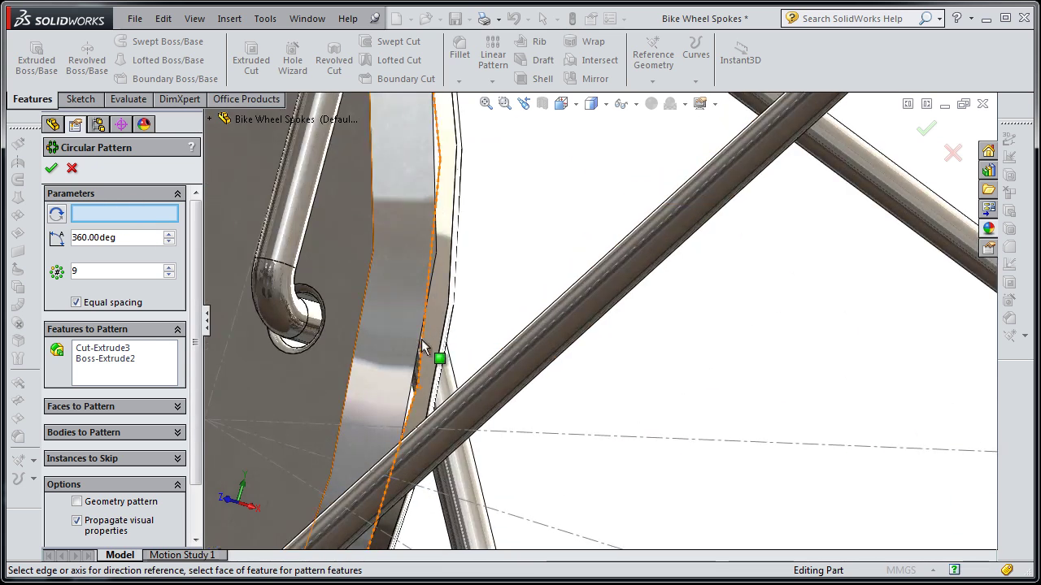
left_click(433, 335)
scroll(464, 360, "up", 2)
scroll(715, 342, "up", 3)
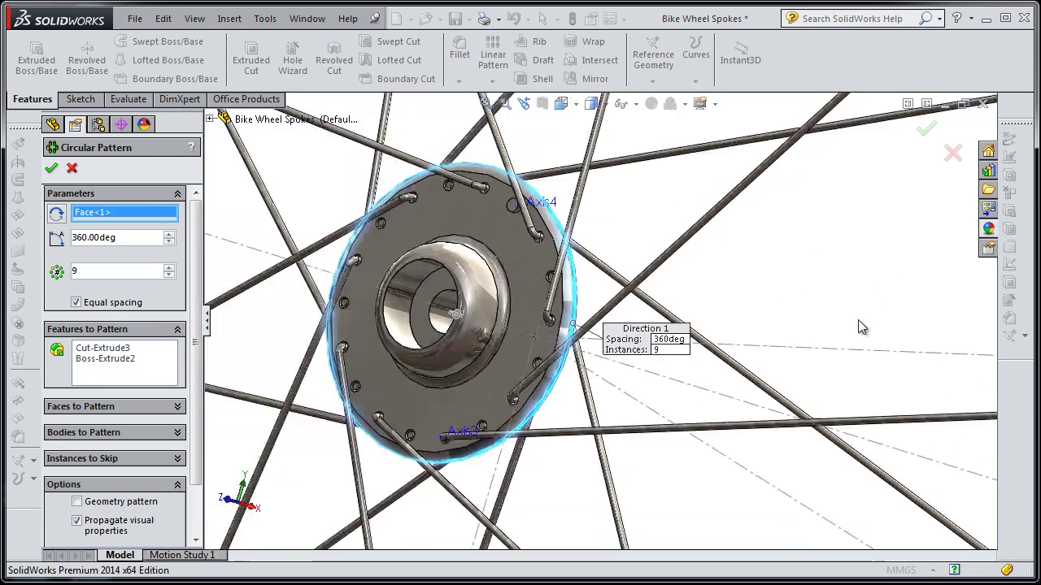
scroll(860, 325, "up", 2)
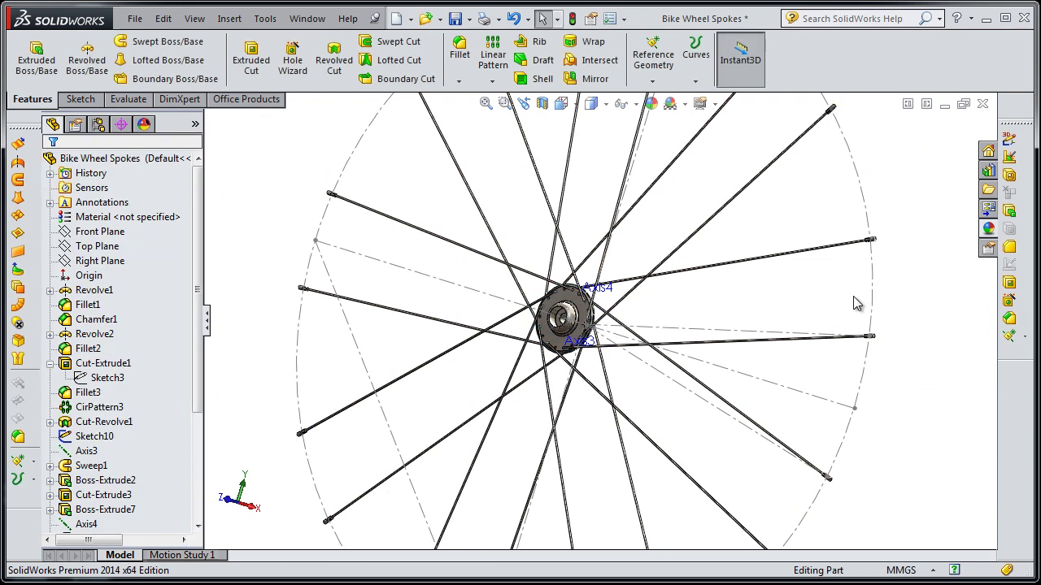
Start a new circular pattern using the flange face as rotation reference
scroll(822, 395, "down", 1)
scroll(755, 366, "down", 1)
scroll(756, 367, "down", 2)
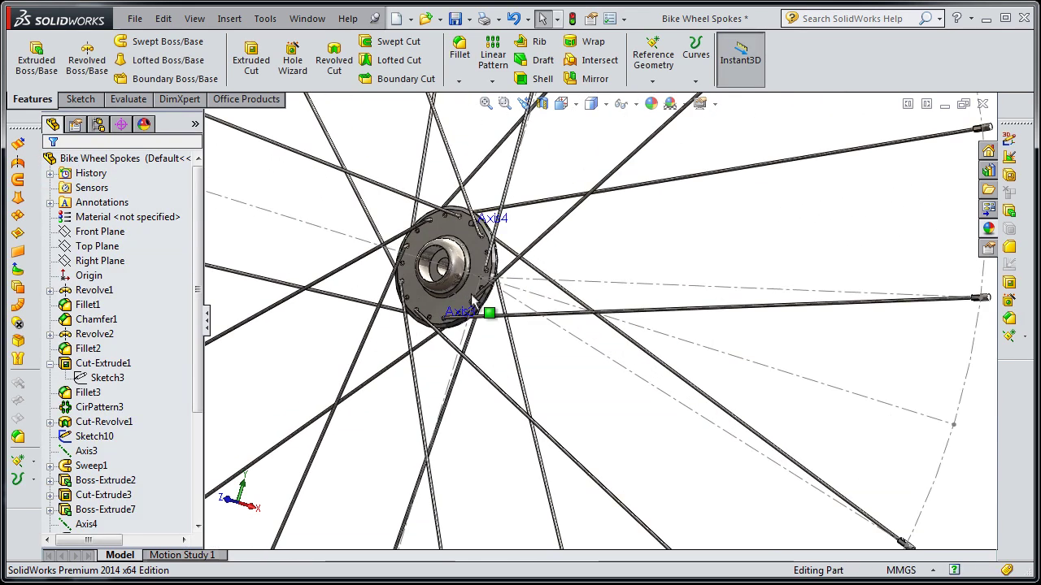
scroll(470, 295, "down", 2)
scroll(466, 288, "down", 1)
scroll(439, 300, "down", 1)
scroll(589, 227, "up", 1)
scroll(600, 183, "down", 2)
scroll(627, 195, "down", 3)
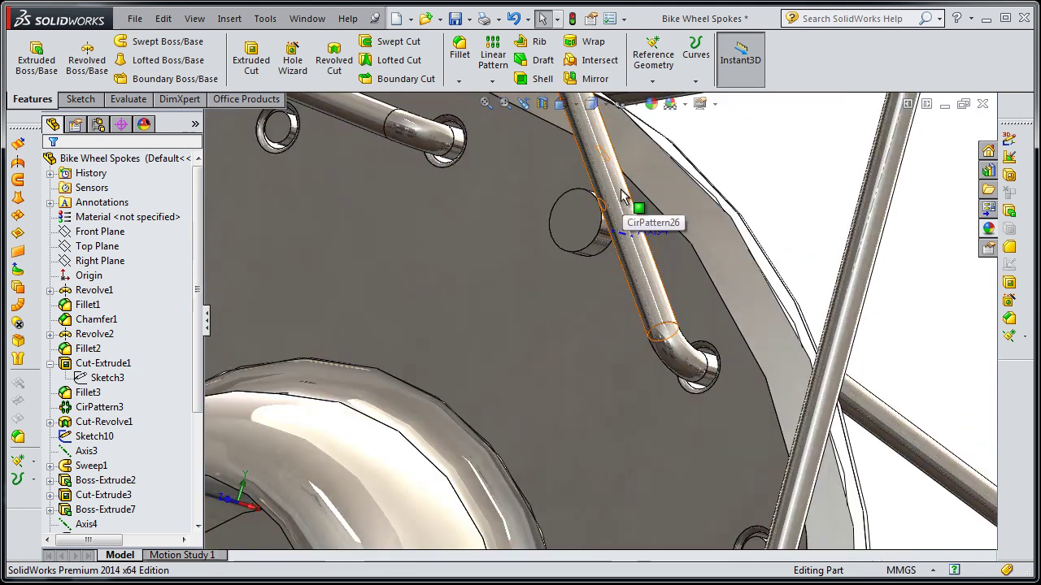
left_click(493, 83)
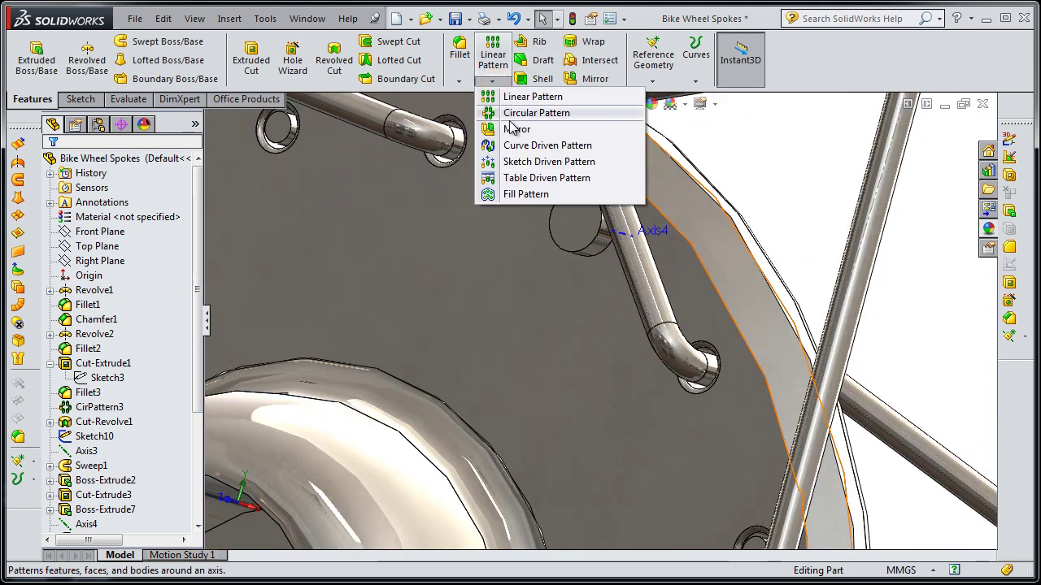
left_click(514, 114)
scroll(778, 215, "down", 1)
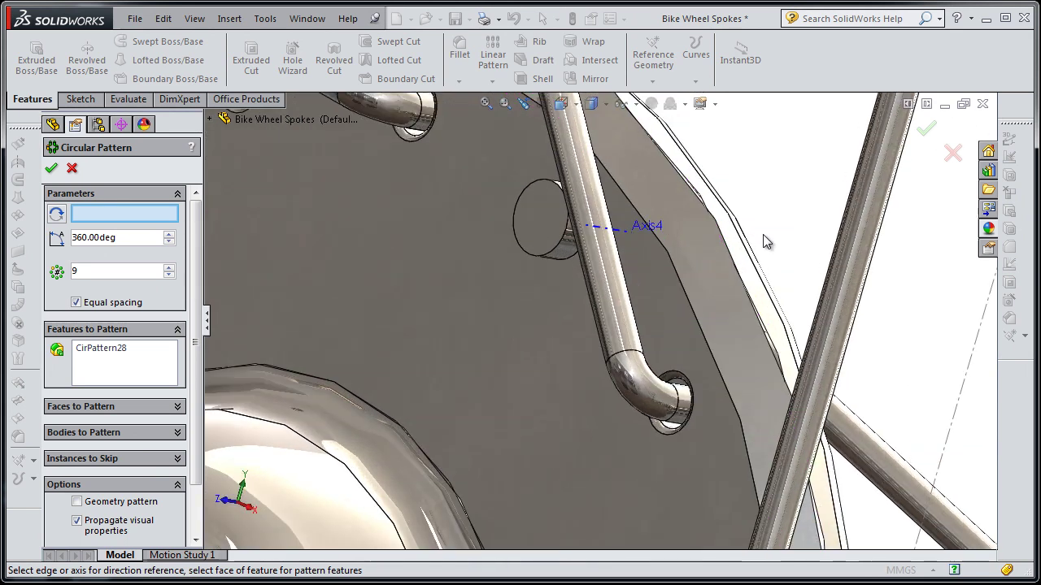
scroll(763, 234, "down", 2)
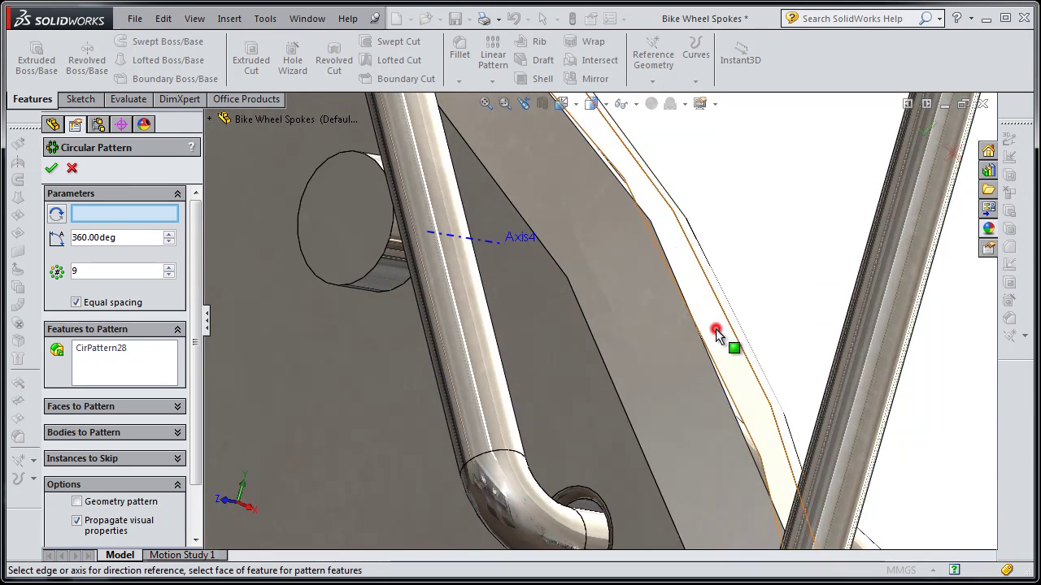
left_click(676, 358)
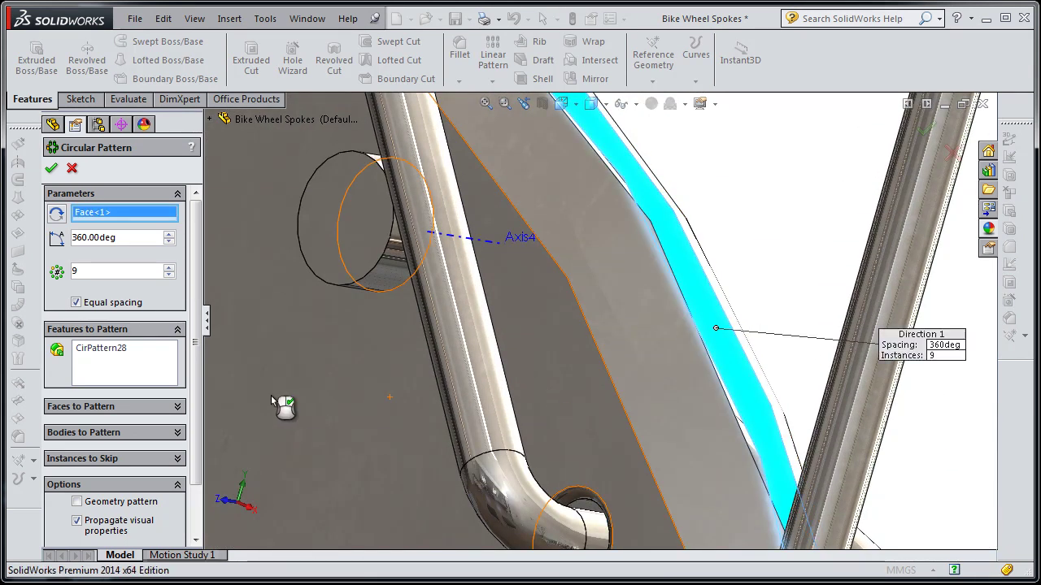
Clear the feature list, pattern Boss-Extrude5 nine times over 360°, and confirm
right_click(125, 354)
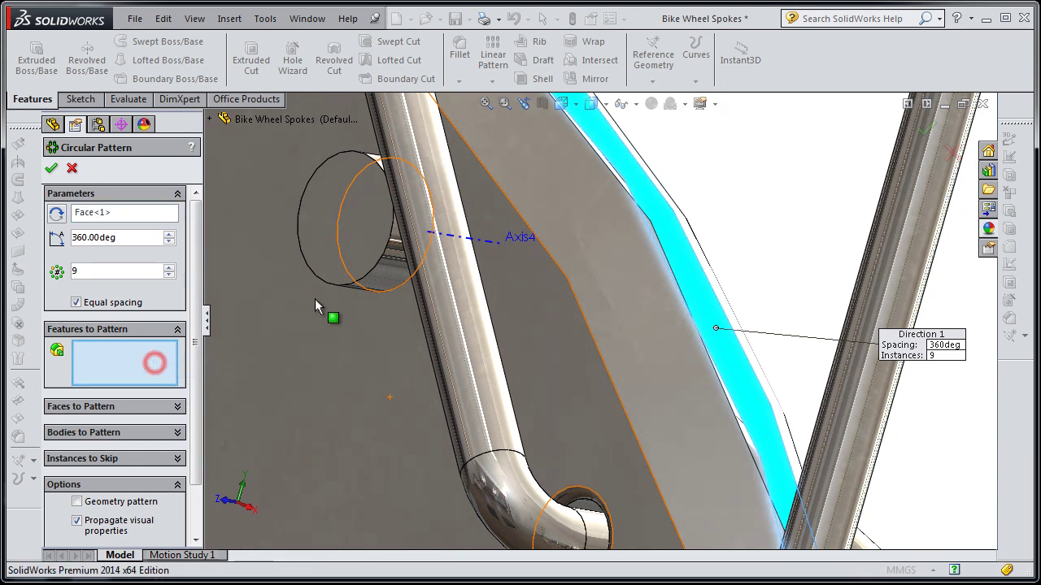
left_click(394, 269)
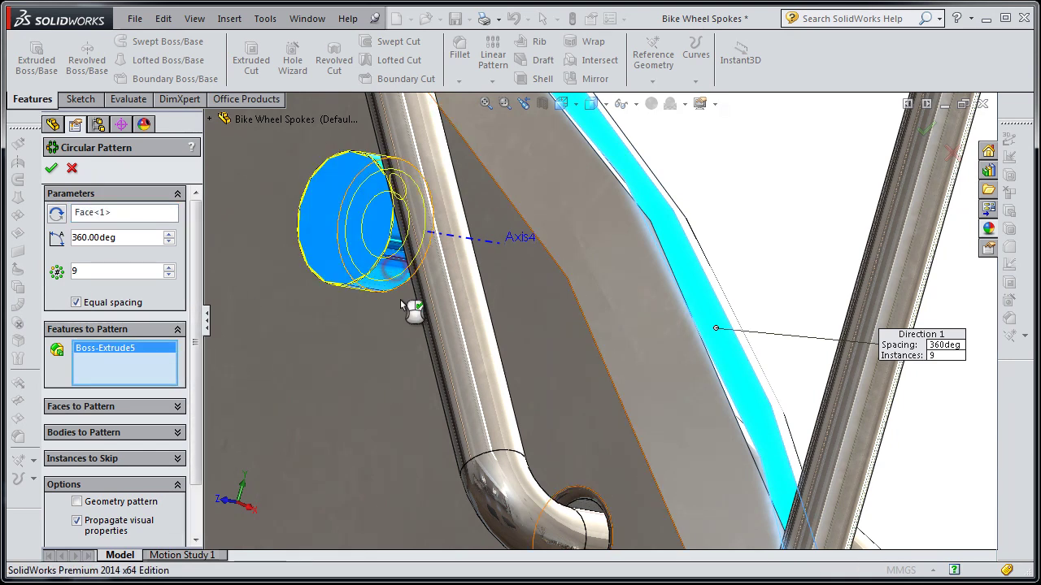
scroll(384, 300, "up", 5)
left_click(52, 171)
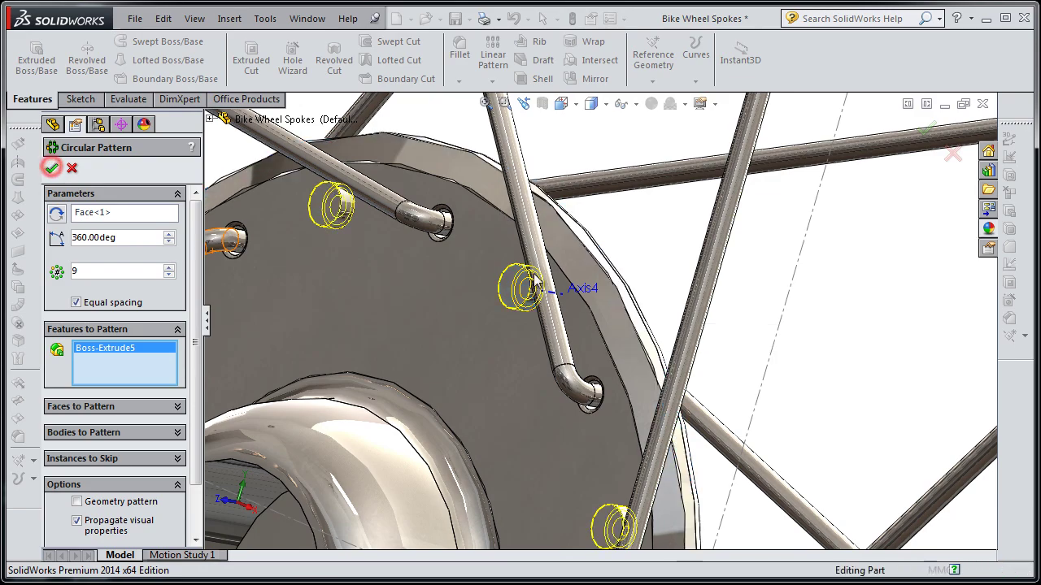
mouse_move(632, 249)
middle_mouse_down()
mouse_move(643, 265)
mouse_move(522, 270)
mouse_move(705, 458)
mouse_move(512, 425)
mouse_move(550, 434)
middle_mouse_up()
scroll(705, 458, "up", 2)
scroll(512, 425, "down", 3)
scroll(565, 431, "down", 2)
scroll(567, 434, "down", 2)
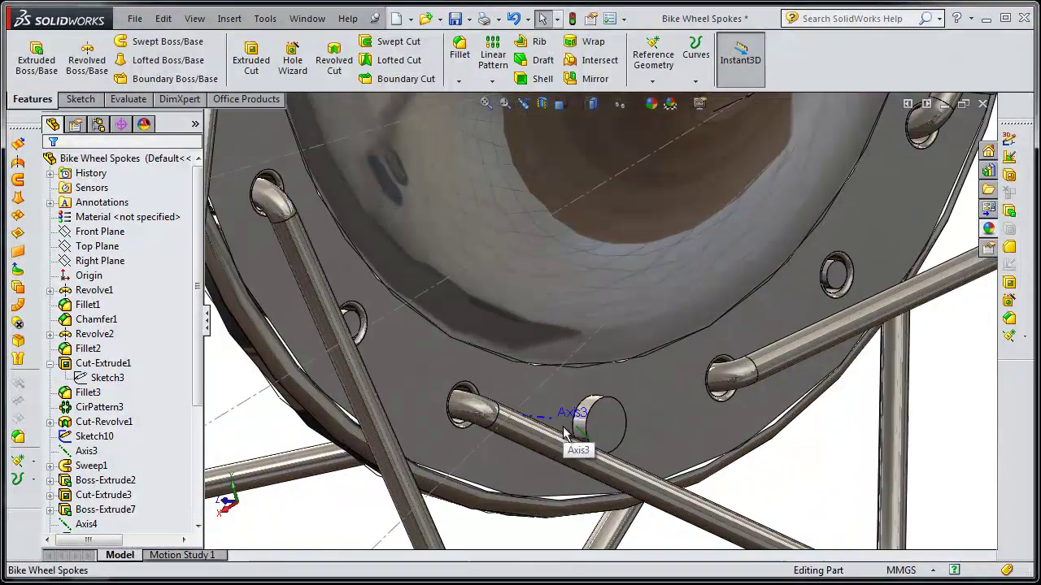
scroll(585, 415, "down", 2)
Start another circular pattern and remove the preselected CirPattern29 from its features
left_click(492, 83)
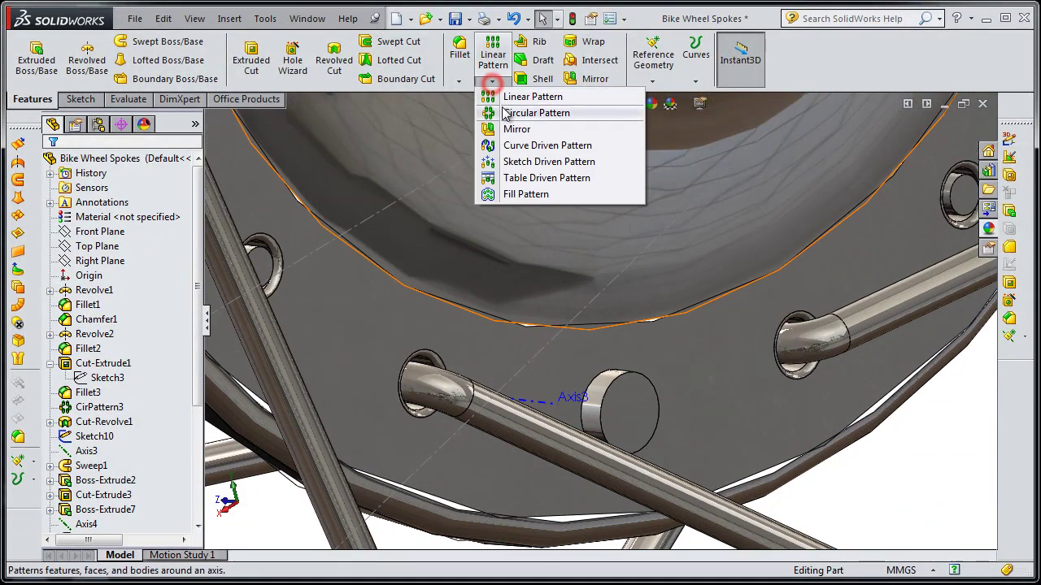
left_click(507, 116)
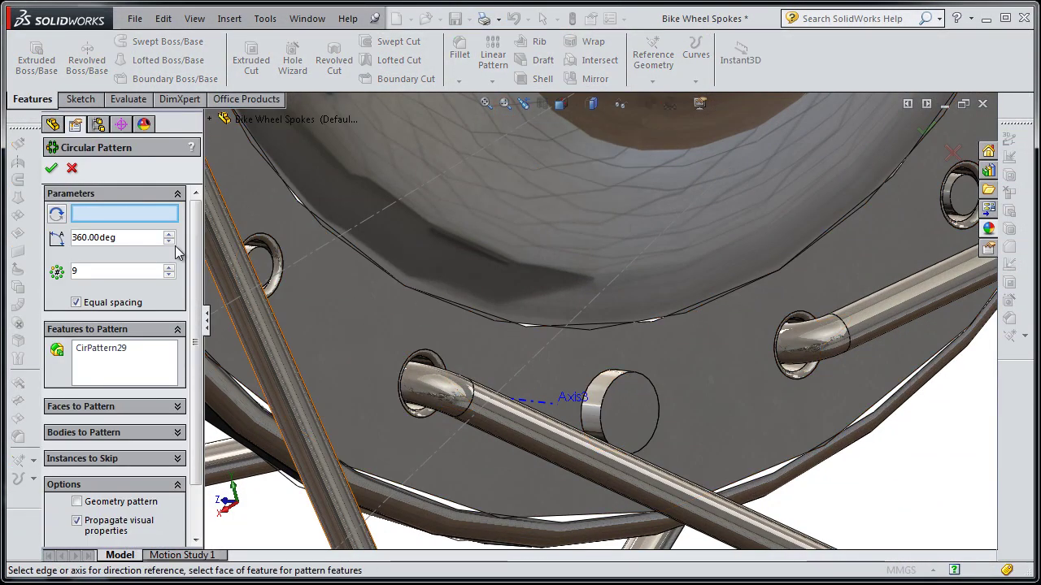
middle_click_drag(367, 365, 490, 486)
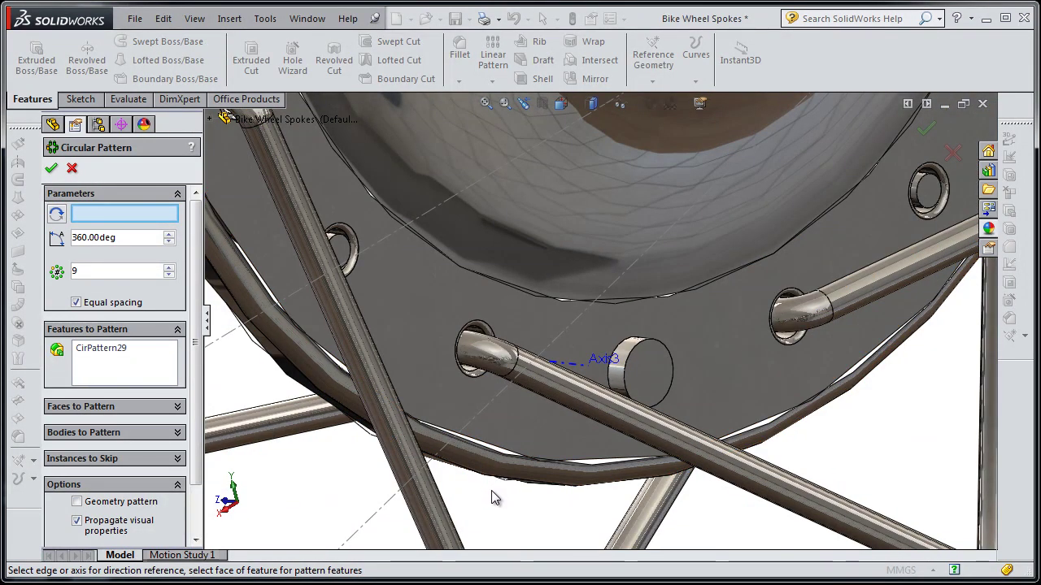
right_click(149, 376)
left_click(177, 382)
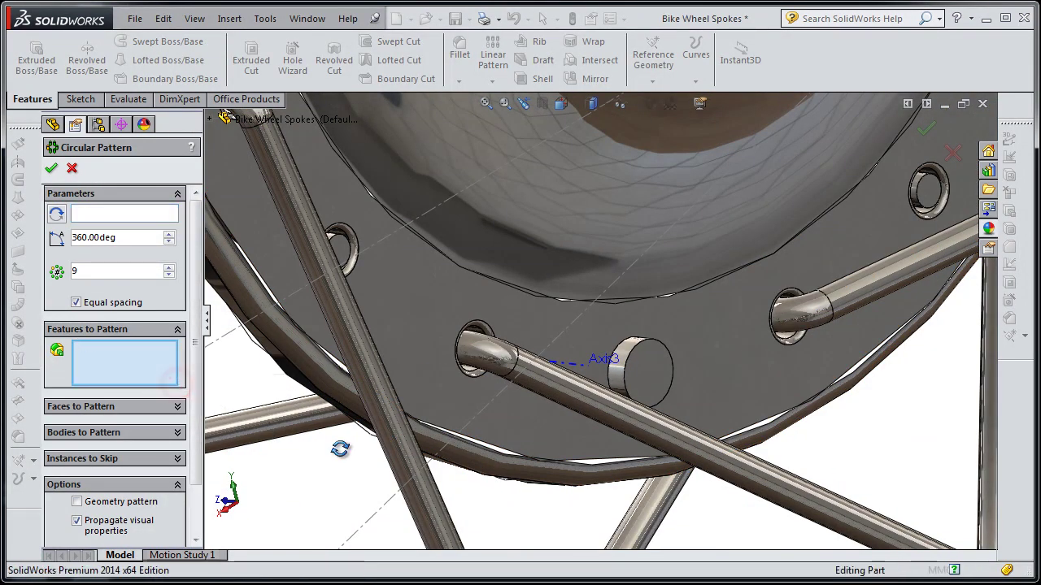
Use the hub's outer face as reference and pattern Boss-Extrude7 nine times
middle_click_drag(340, 449, 352, 421)
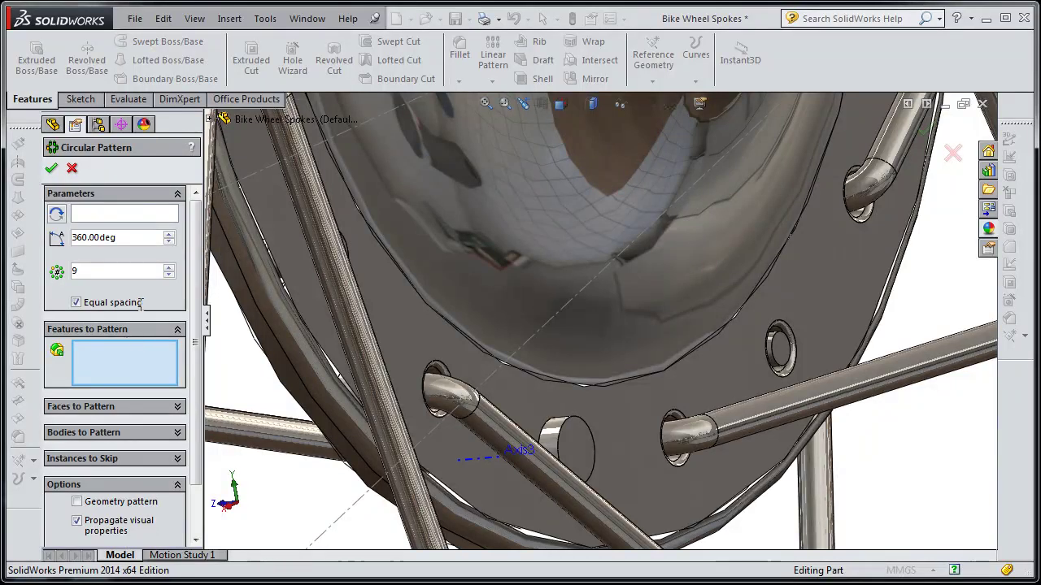
left_click(142, 214)
left_click(275, 364)
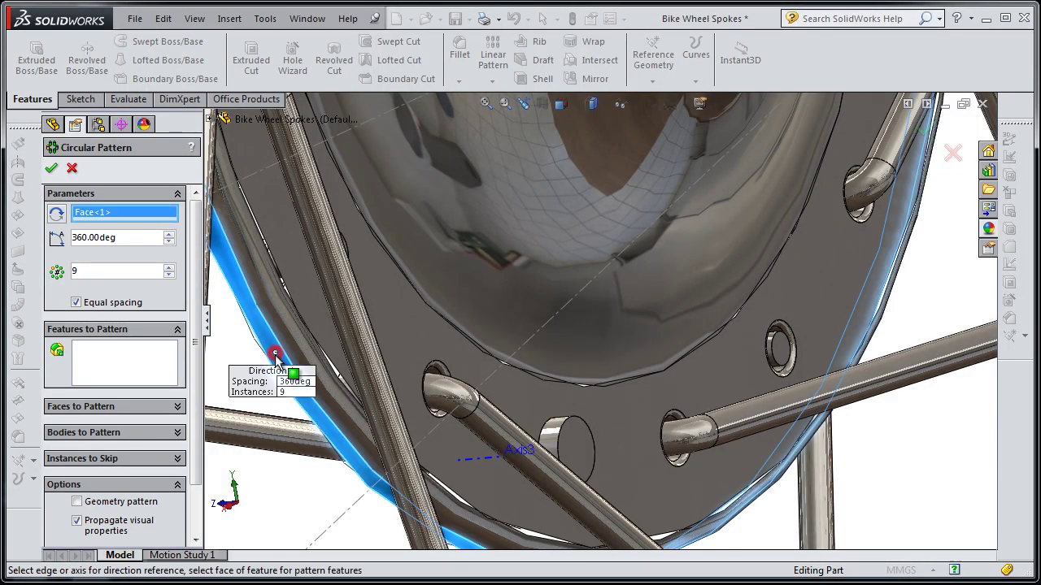
left_click(551, 433)
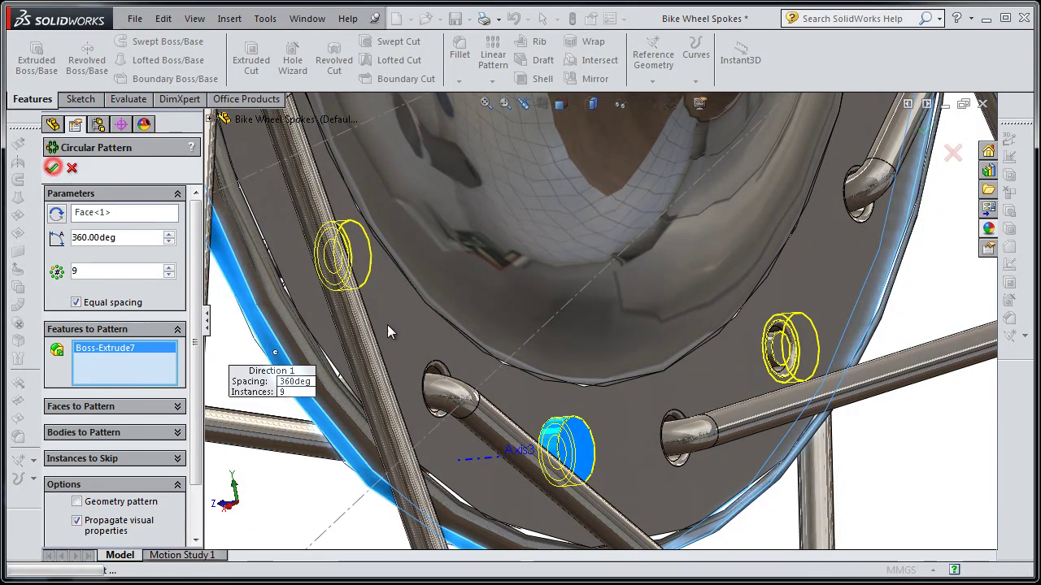
key("Return")
key("f")
scroll(592, 356, "down", 3)
mouse_move(591, 356)
middle_mouse_down()
mouse_move(512, 286)
mouse_move(689, 332)
middle_mouse_up()
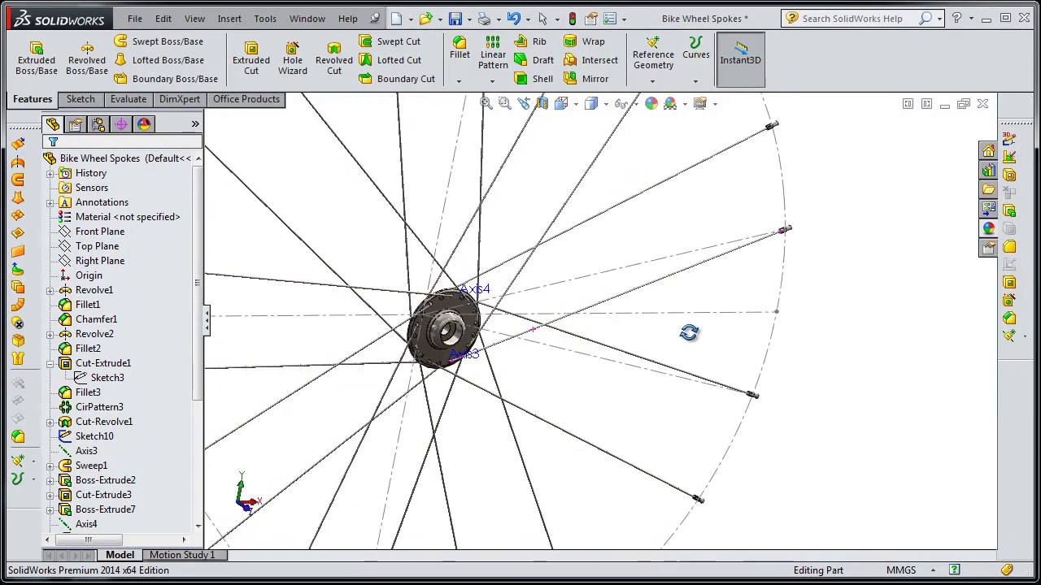
middle_click_drag(689, 333, 691, 274)
scroll(373, 334, "down", 2)
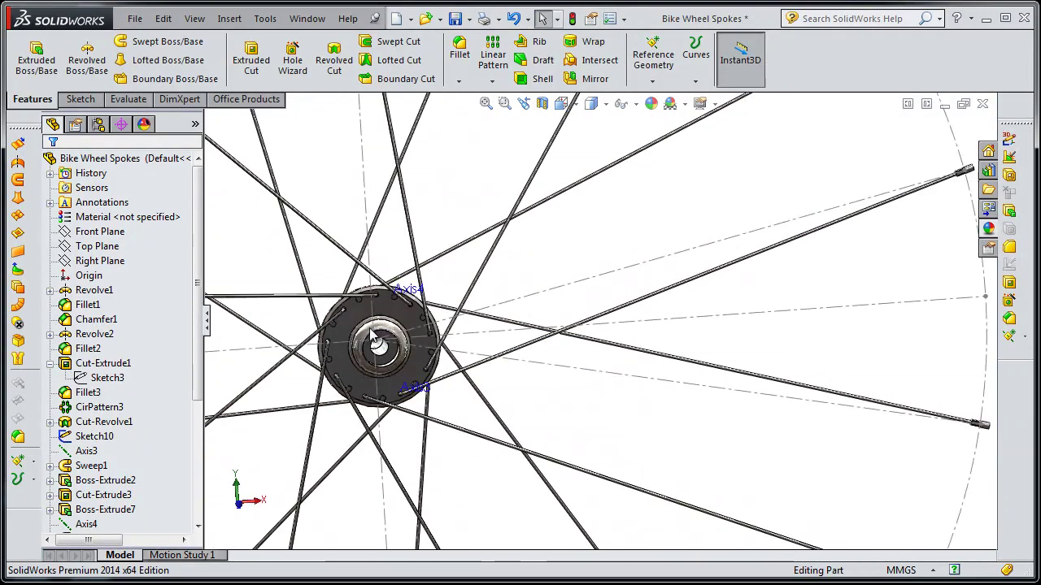
scroll(382, 340, "down", 2)
scroll(422, 361, "down", 2)
scroll(410, 335, "down", 2)
scroll(418, 328, "down", 1)
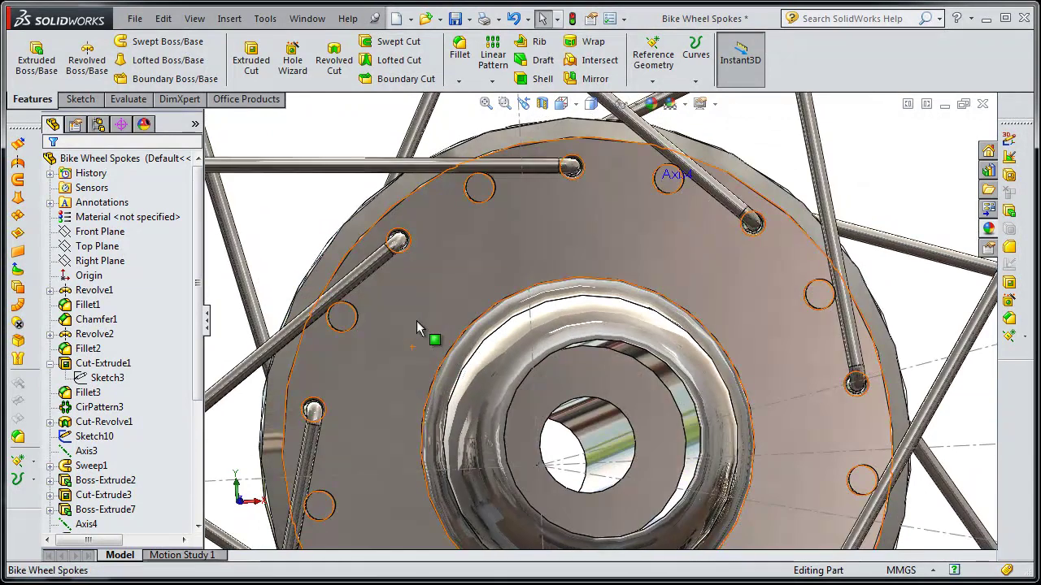
scroll(456, 297, "down", 1)
scroll(471, 281, "down", 1)
scroll(357, 277, "down", 2)
scroll(391, 297, "down", 1)
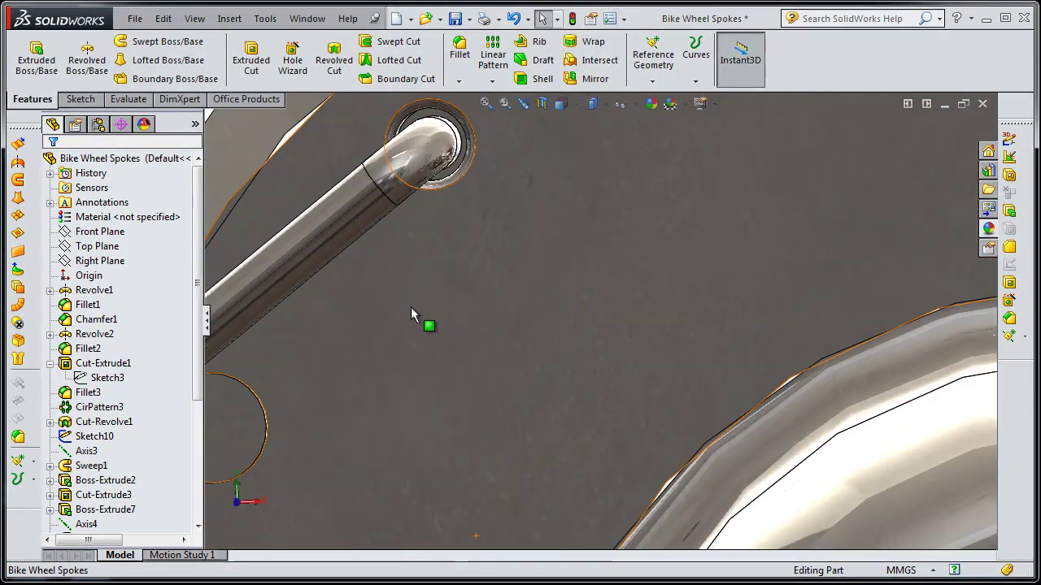
scroll(295, 401, "down", 1)
scroll(601, 366, "up", 2)
mouse_move(648, 317)
middle_mouse_down()
mouse_move(723, 374)
mouse_move(799, 478)
mouse_move(853, 504)
mouse_move(786, 274)
mouse_move(697, 255)
mouse_move(746, 309)
mouse_move(545, 311)
mouse_move(534, 372)
middle_mouse_up()
scroll(534, 372, "up", 5)
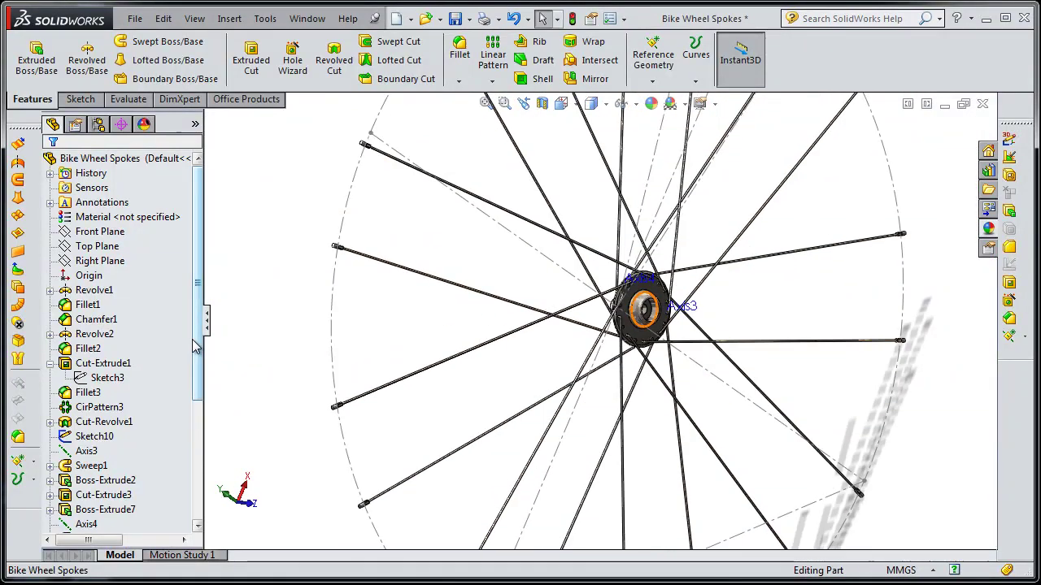
scroll(506, 333, "up", 2)
mouse_move(507, 333)
middle_mouse_down()
mouse_move(586, 333)
mouse_move(564, 366)
mouse_move(585, 325)
mouse_move(570, 367)
middle_mouse_up()
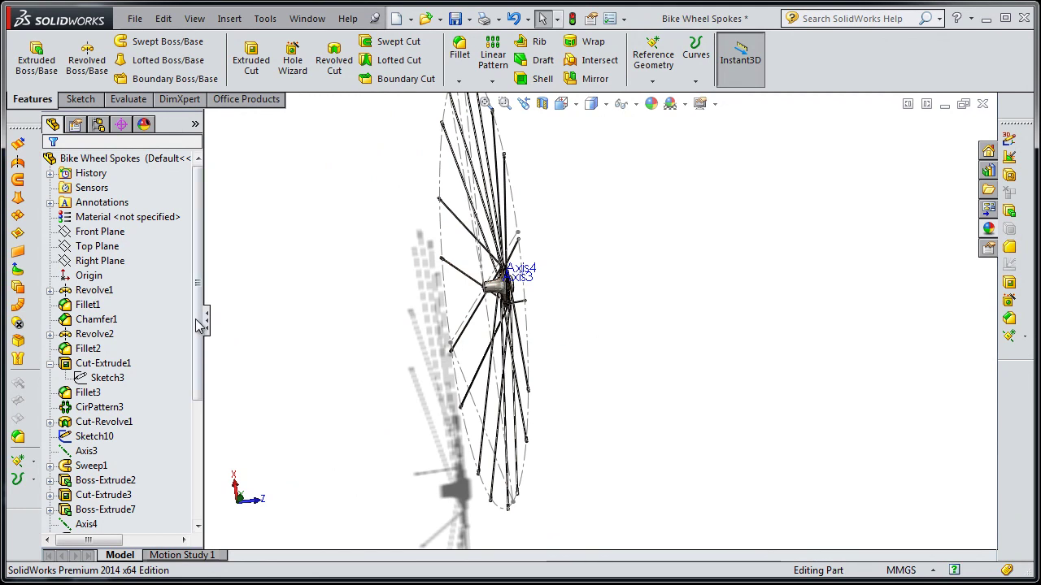
left_click_drag(195, 319, 198, 439)
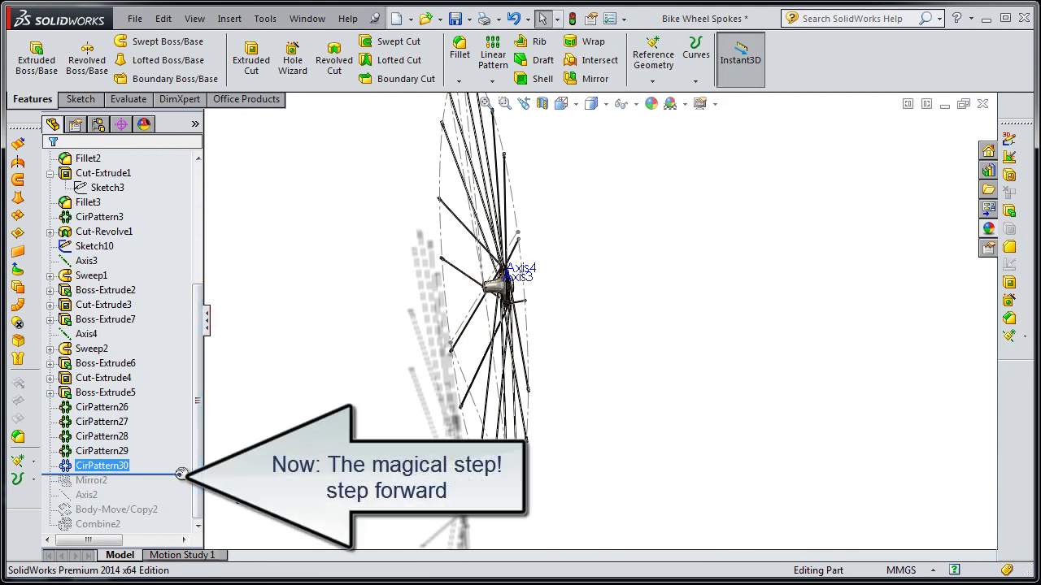
Roll the feature tree forward past Combine2 so both flanges show spokes
left_click_drag(180, 474, 181, 533)
mouse_move(762, 421)
middle_mouse_down()
mouse_move(871, 246)
mouse_move(900, 237)
mouse_move(878, 279)
mouse_move(557, 228)
mouse_move(476, 283)
middle_mouse_up()
scroll(463, 293, "down", 3)
scroll(483, 274, "down", 3)
scroll(388, 295, "down", 3)
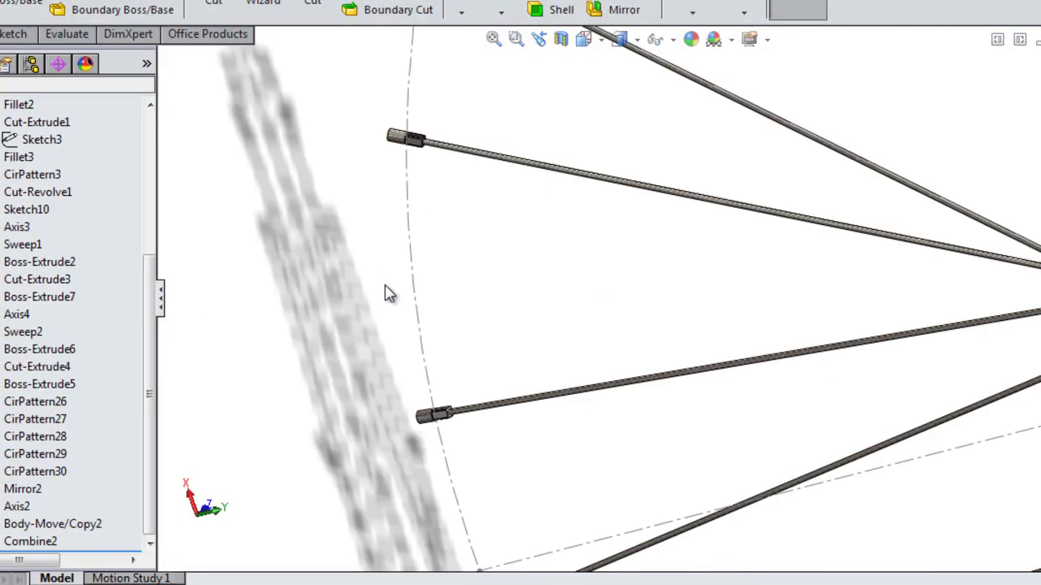
scroll(389, 294, "down", 2)
Hide the dash-dot rim sketch circle
left_click(453, 307)
left_click(527, 237)
scroll(560, 284, "up", 3)
scroll(859, 320, "up", 3)
scroll(423, 268, "down", 3)
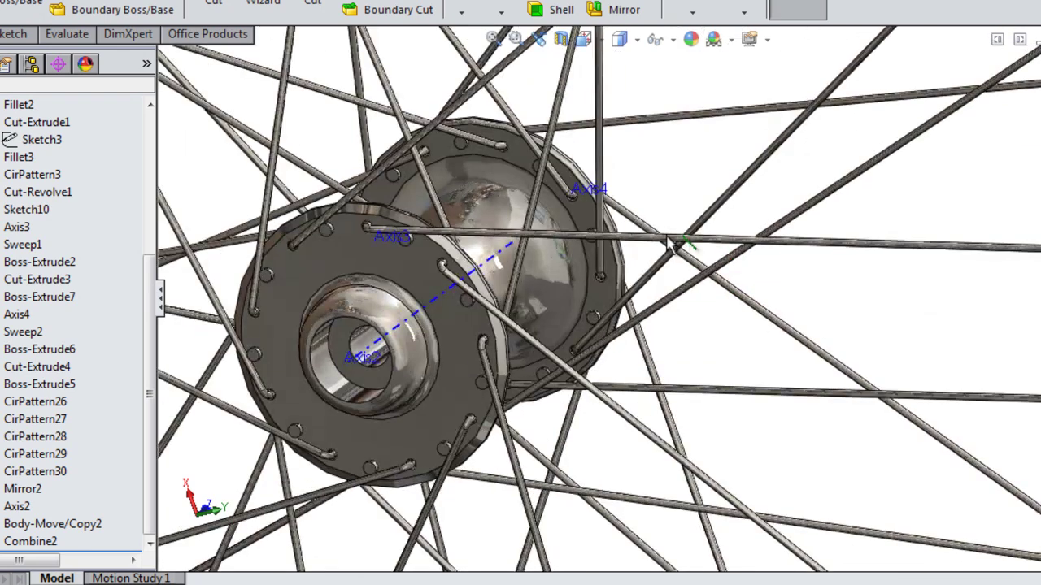
scroll(341, 276, "down", 3)
scroll(284, 290, "down", 2)
Hide the reference axis crossing the hub
left_click(284, 290)
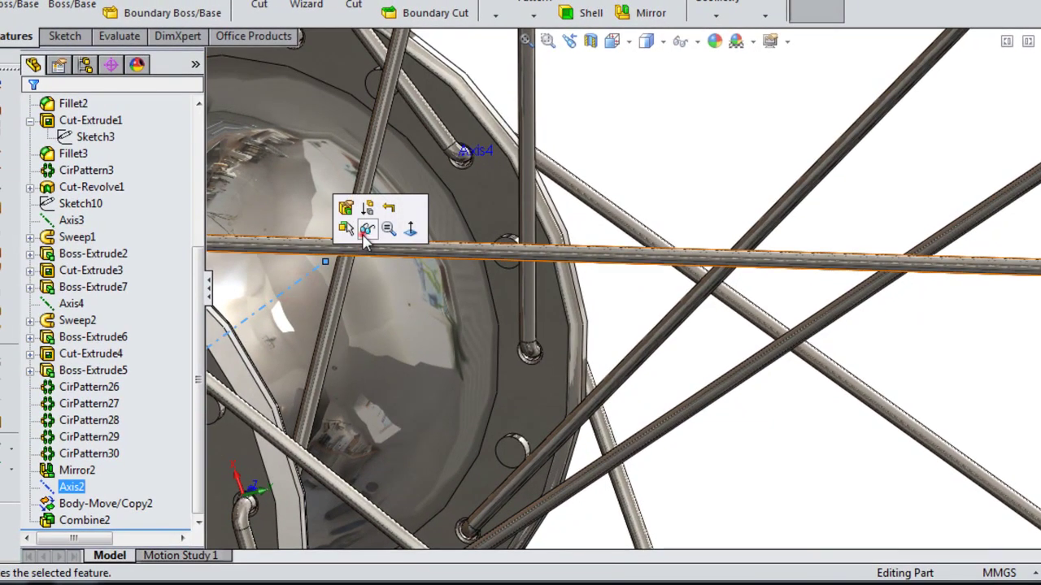
left_click(365, 227)
scroll(358, 269, "up", 3)
scroll(364, 320, "down", 3)
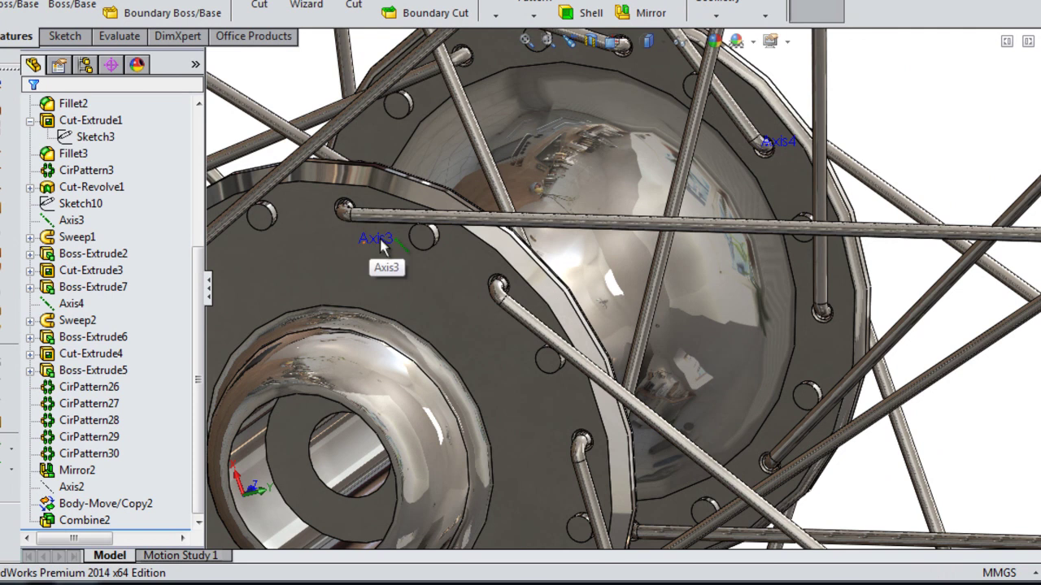
scroll(382, 248, "down", 3)
Select Axis3, then orbit and zoom around the hub to inspect the spoke ends
left_click(413, 257)
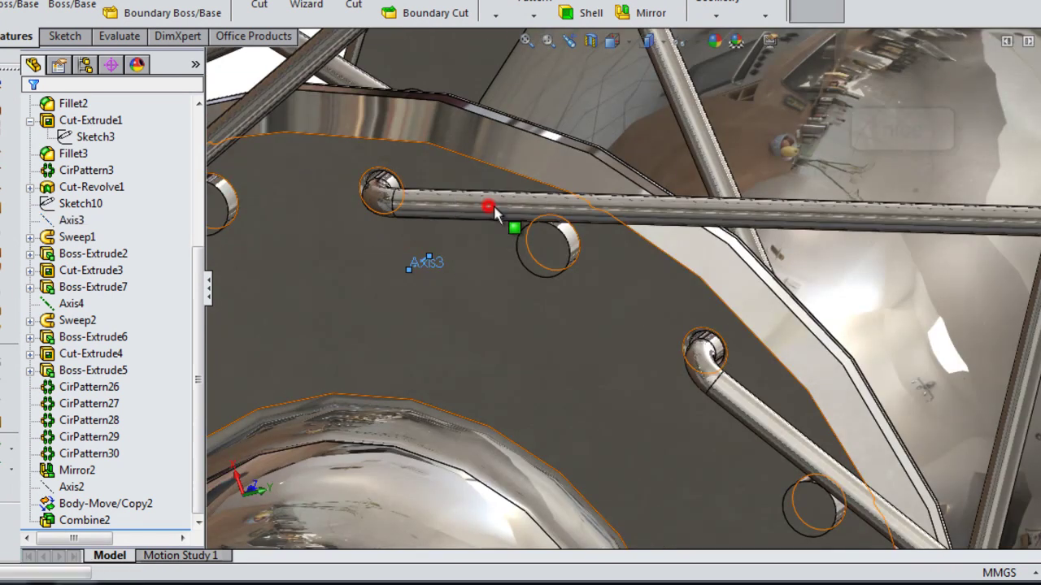
scroll(495, 210, "up", 3)
scroll(937, 232, "down", 3)
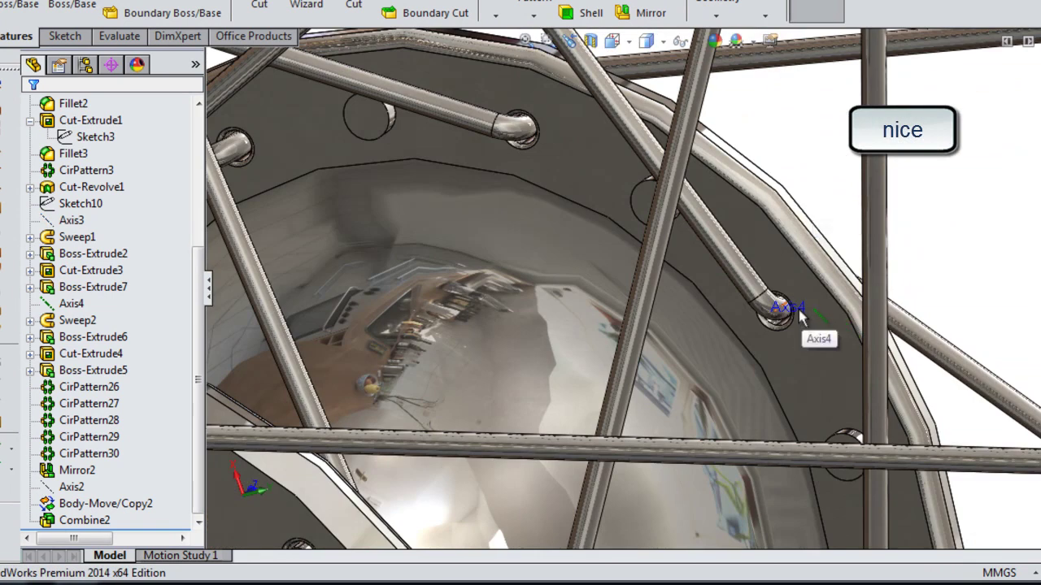
scroll(781, 308, "up", 2)
scroll(854, 244, "up", 3)
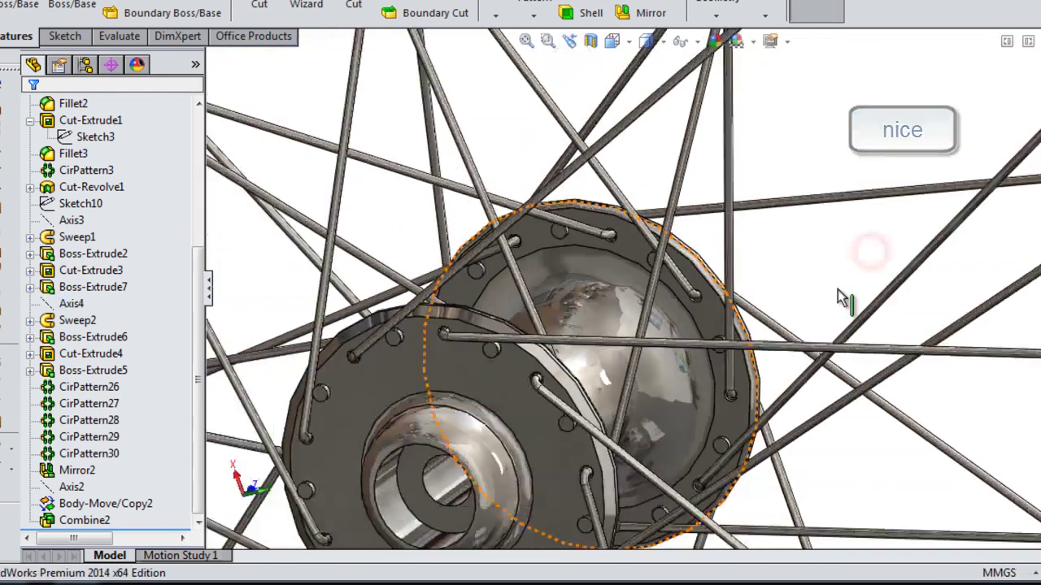
scroll(731, 309, "up", 2)
scroll(706, 339, "up", 3)
scroll(809, 365, "up", 2)
mouse_move(809, 365)
middle_mouse_down()
mouse_move(794, 325)
mouse_move(731, 314)
mouse_move(586, 327)
middle_mouse_up()
scroll(667, 288, "down", 2)
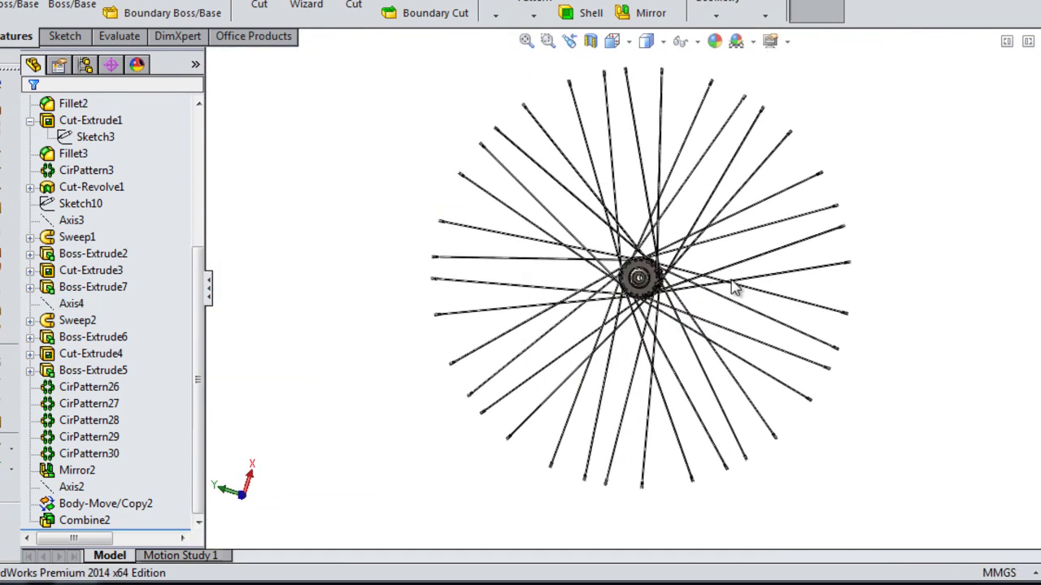
scroll(599, 233, "down", 3)
scroll(487, 366, "down", 5)
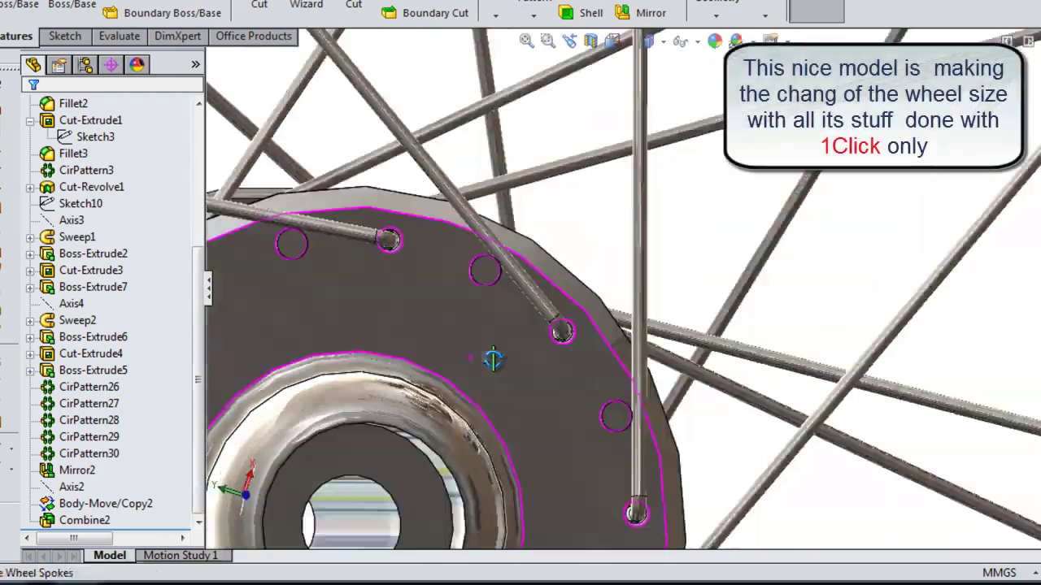
scroll(529, 367, "up", 3)
mouse_move(529, 368)
middle_mouse_down()
mouse_move(507, 400)
mouse_move(436, 428)
mouse_move(461, 409)
mouse_move(545, 413)
mouse_move(627, 448)
mouse_move(483, 441)
mouse_move(615, 441)
mouse_move(818, 362)
mouse_move(697, 349)
mouse_move(682, 414)
mouse_move(697, 425)
mouse_move(748, 339)
mouse_move(771, 354)
mouse_move(658, 316)
middle_mouse_up()
scroll(504, 413, "down", 2)
scroll(658, 317, "down", 2)
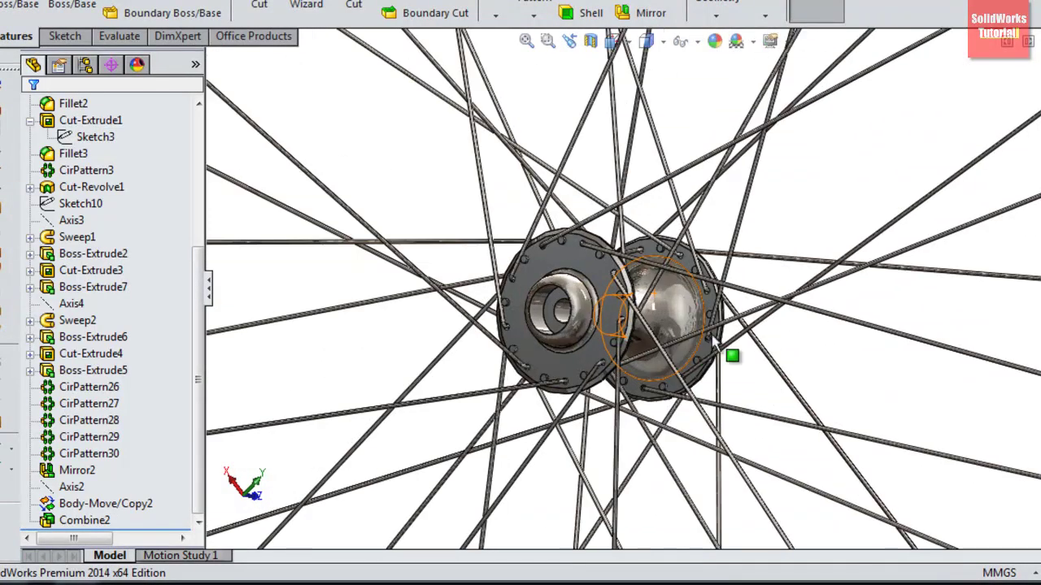
scroll(700, 319, "down", 2)
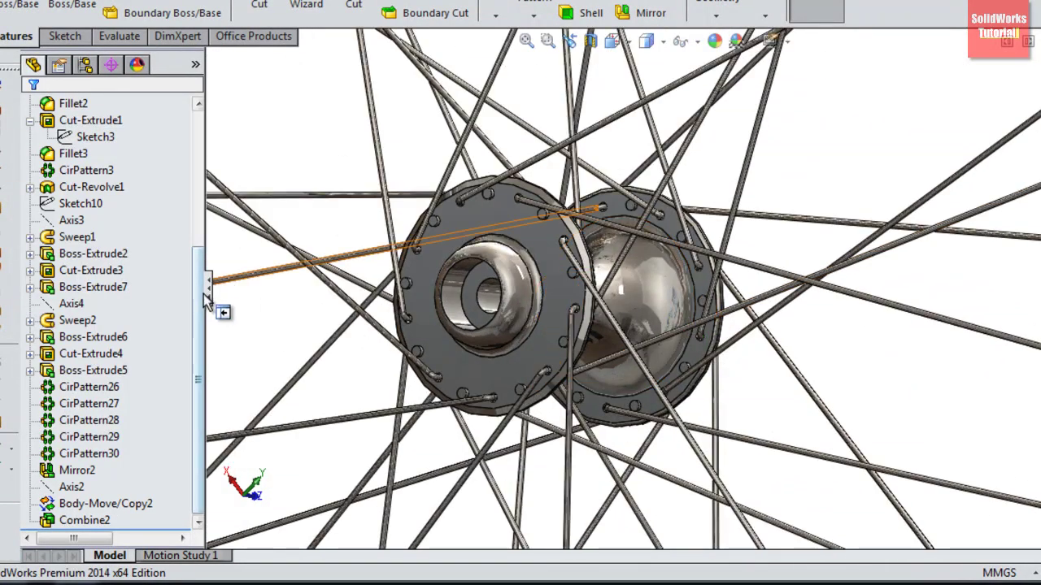
scroll(198, 295, "up", 5)
scroll(189, 272, "down", 1)
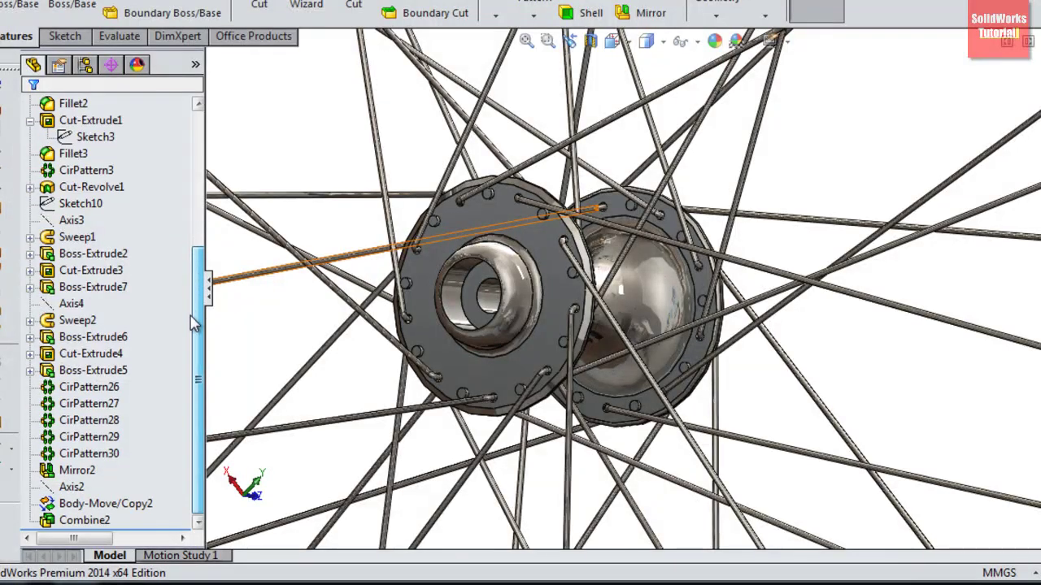
Change Sketch10's rim diameter from 660.40 mm to 500 mm and rebuild the wheel
left_click(72, 220)
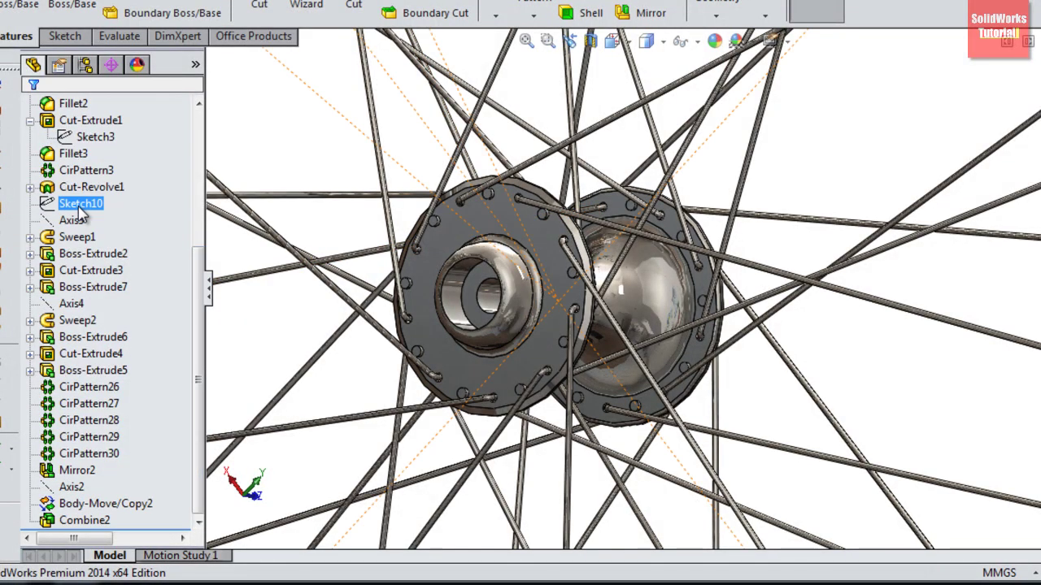
double_click(79, 204)
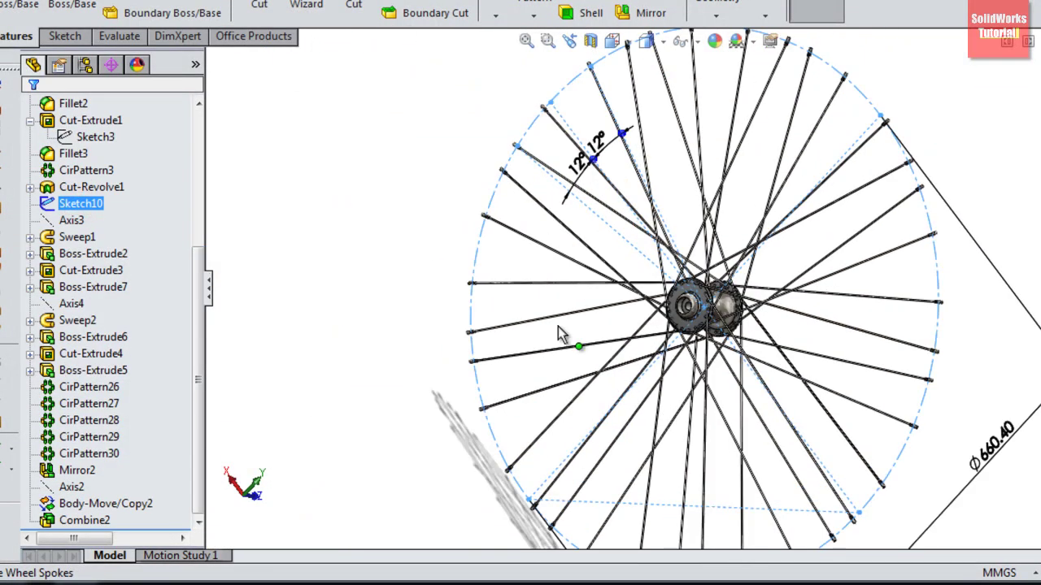
double_click(994, 451)
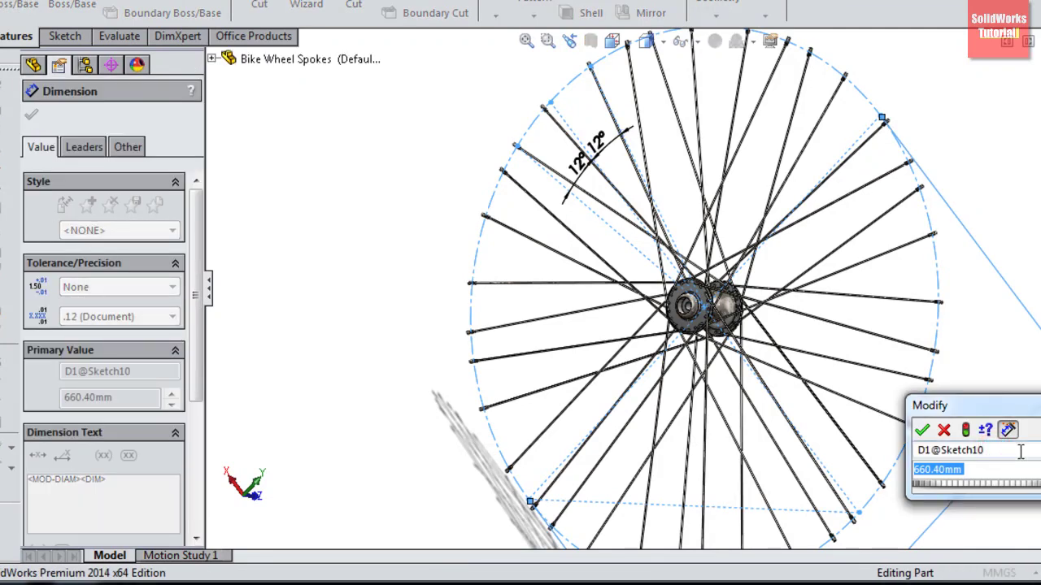
type("500")
key("Return")
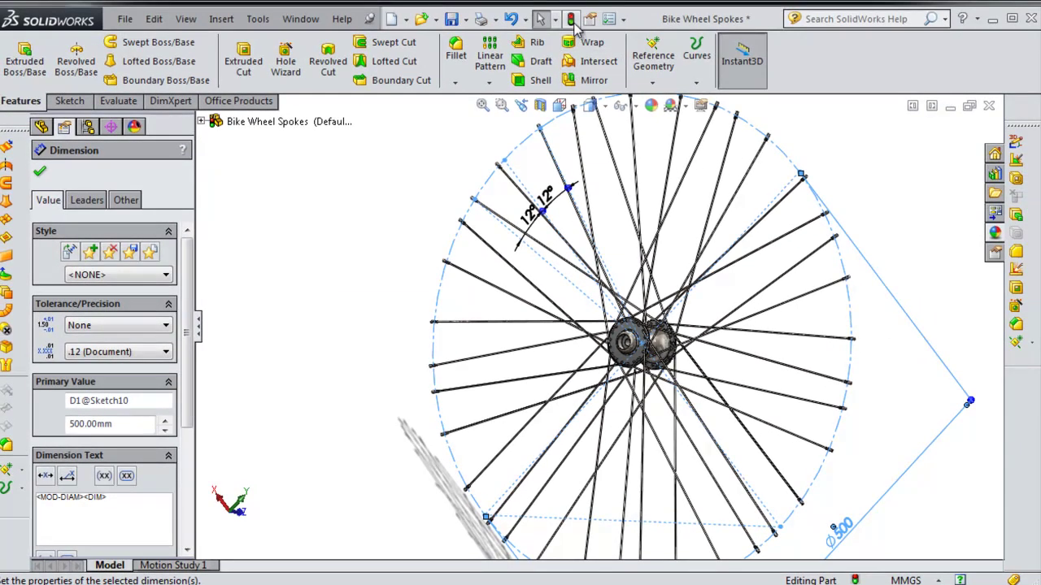
left_click(572, 19)
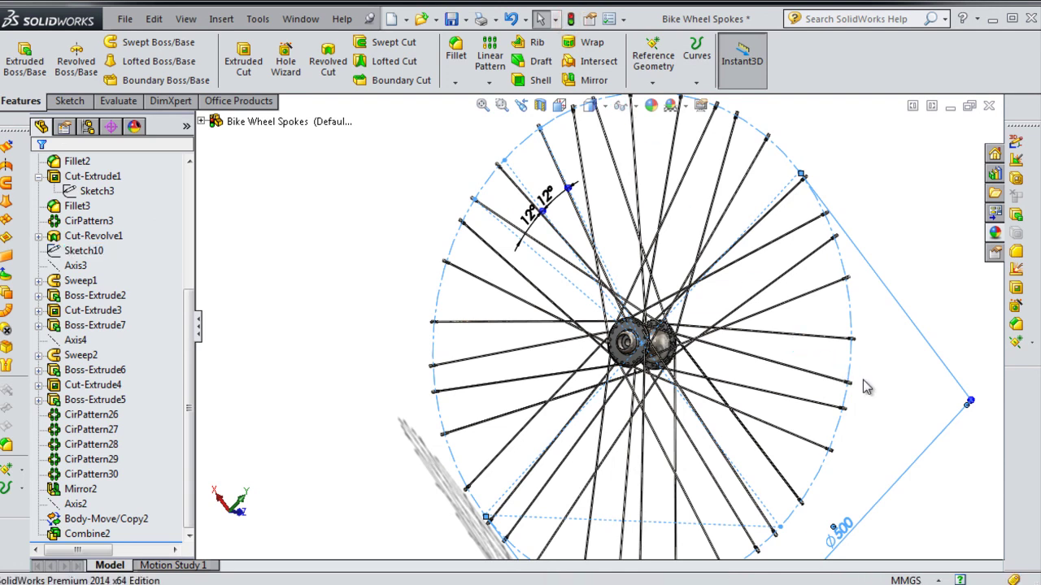
scroll(861, 399, "down", 5)
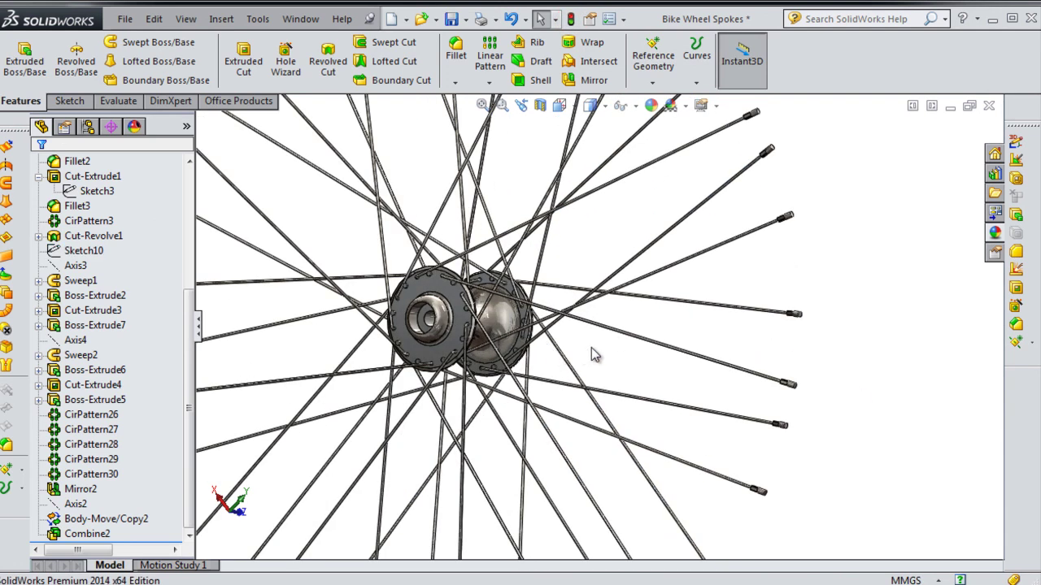
middle_click_drag(591, 355, 643, 395)
scroll(530, 396, "up", 3)
mouse_move(528, 394)
middle_mouse_down()
mouse_move(609, 332)
mouse_move(621, 377)
mouse_move(485, 360)
mouse_move(501, 333)
mouse_move(529, 325)
mouse_move(563, 360)
mouse_move(475, 339)
middle_mouse_up()
middle_click_drag(419, 306, 370, 304)
scroll(494, 268, "up", 3)
scroll(494, 268, "down", 5)
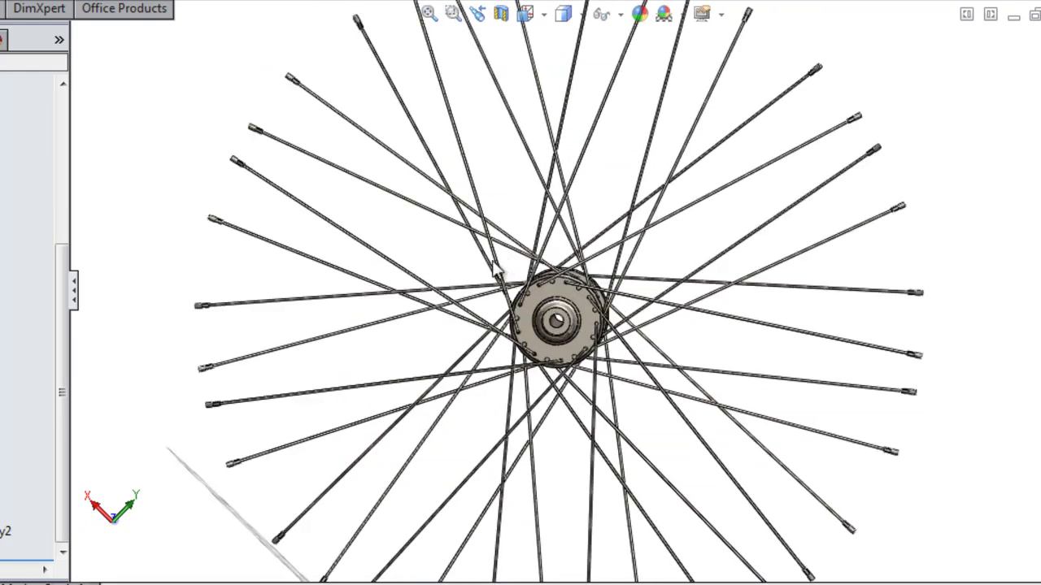
scroll(496, 272, "down", 3)
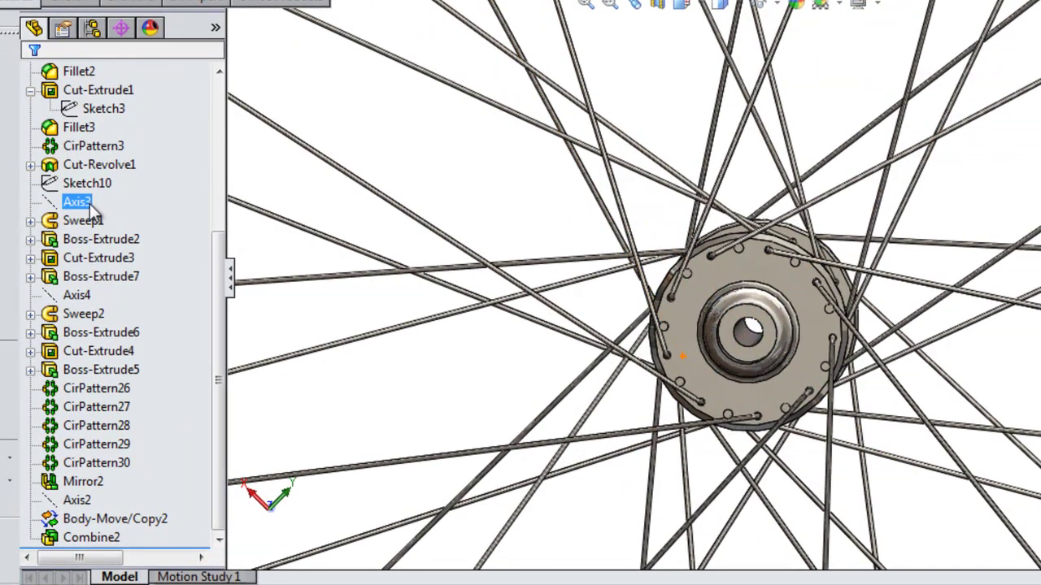
left_click(88, 186)
left_click(428, 242)
key("f")
left_click(89, 183)
left_click(105, 148)
left_click(249, 240)
scroll(249, 241, "down", 2)
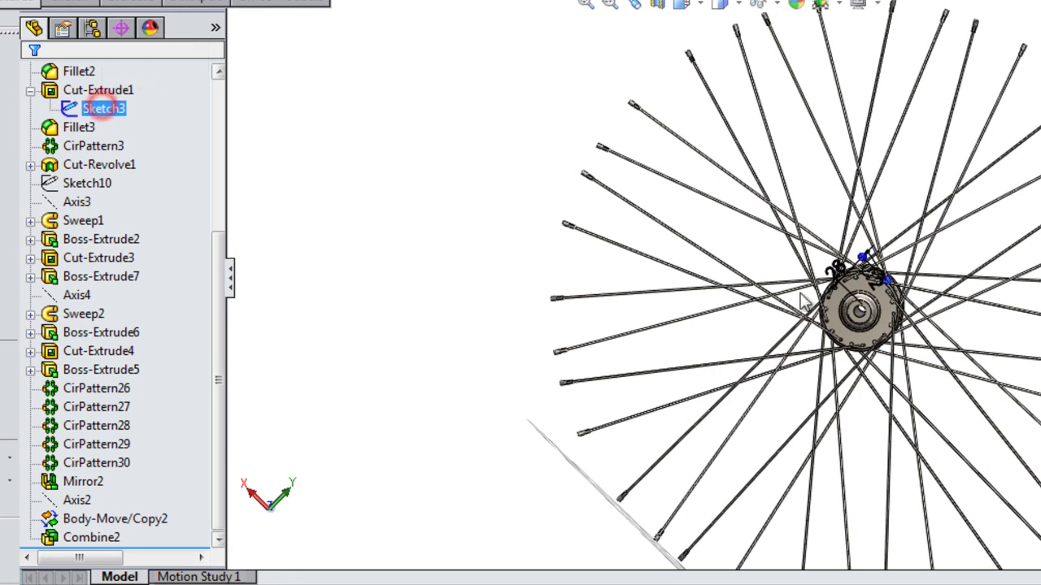
scroll(854, 322, "up", 4)
Change Sketch10's Ø500 rim diameter to 300 mm and rebuild the shortened spokes
left_click(89, 183)
left_click(147, 128)
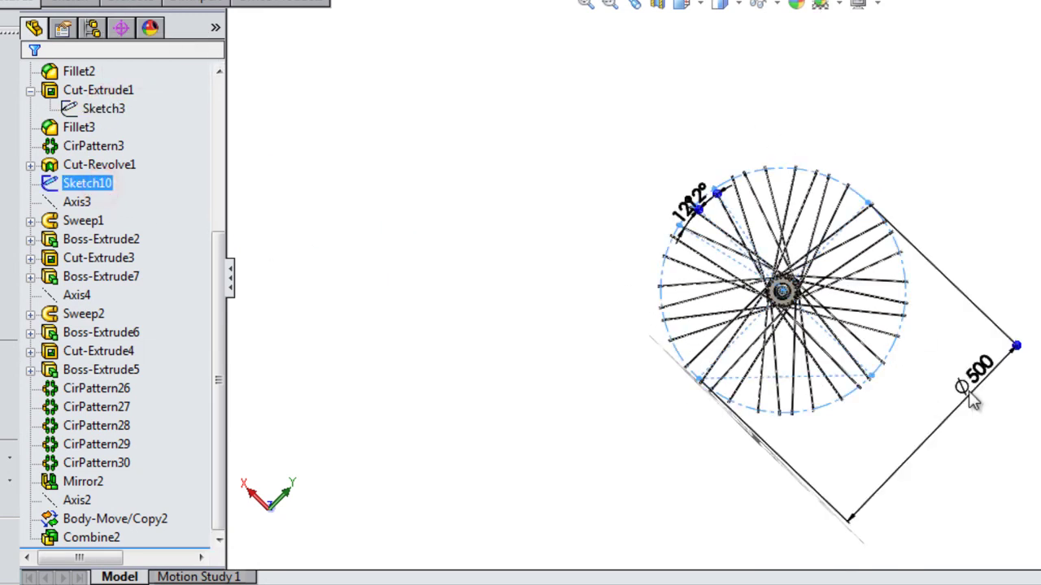
double_click(980, 373)
type("300")
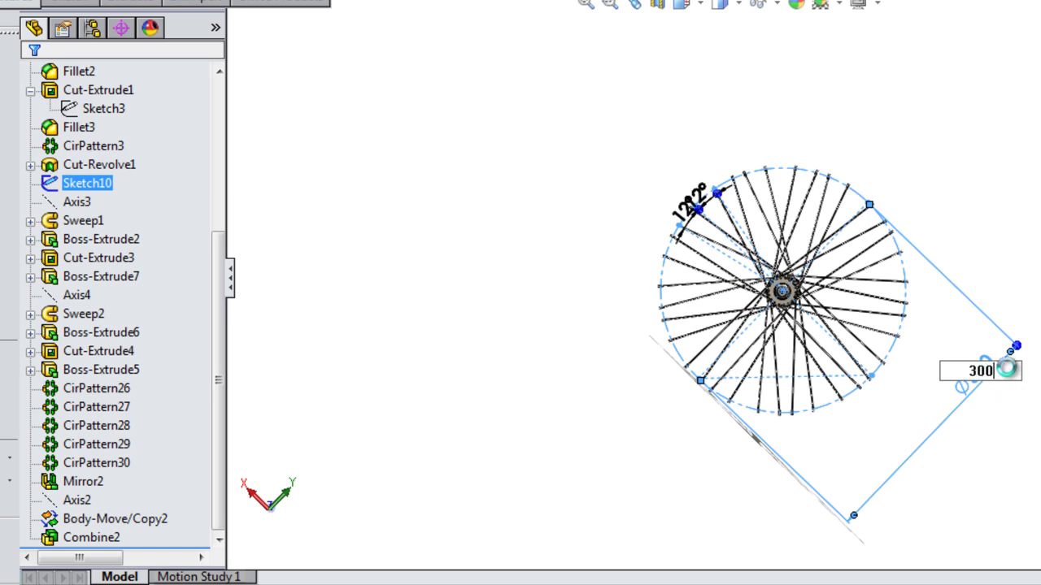
key("Return")
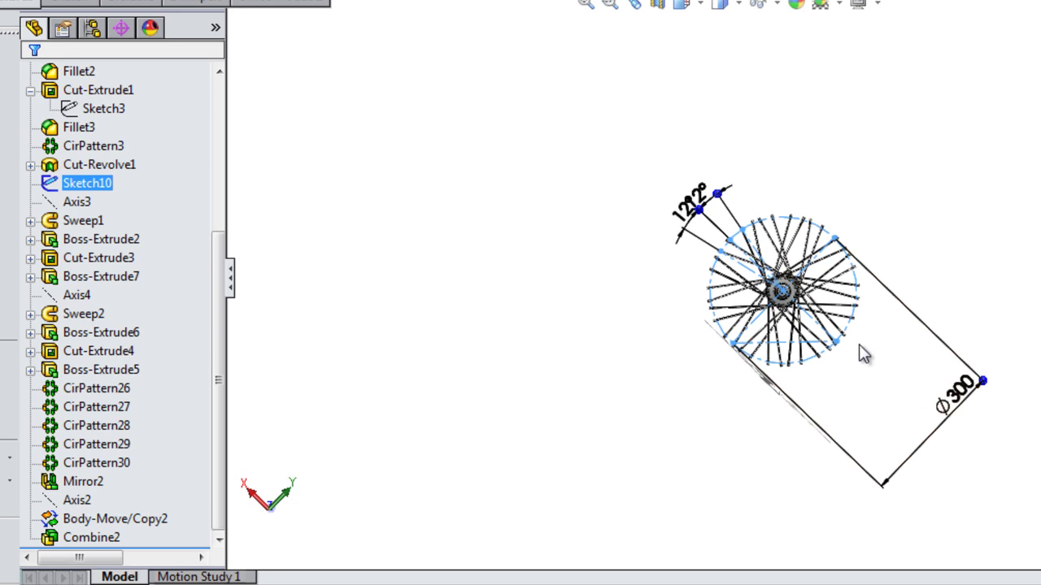
scroll(794, 360, "down", 1)
scroll(822, 309, "down", 2)
scroll(804, 260, "down", 2)
scroll(828, 259, "down", 2)
scroll(857, 252, "up", 3)
middle_click_drag(843, 400, 463, 367)
scroll(838, 409, "down", 3)
middle_click_drag(837, 409, 553, 269)
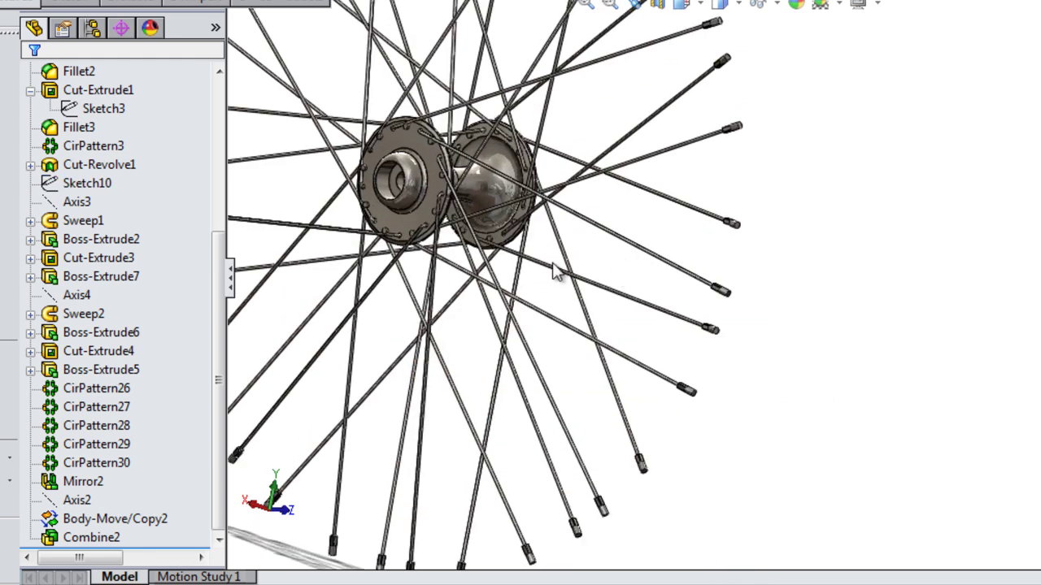
scroll(585, 180, "down", 2)
scroll(590, 171, "down", 2)
mouse_move(610, 195)
middle_mouse_down()
mouse_move(676, 203)
mouse_move(629, 181)
mouse_move(527, 168)
mouse_move(100, 167)
mouse_move(70, 182)
mouse_move(421, 165)
mouse_move(643, 139)
middle_mouse_up()
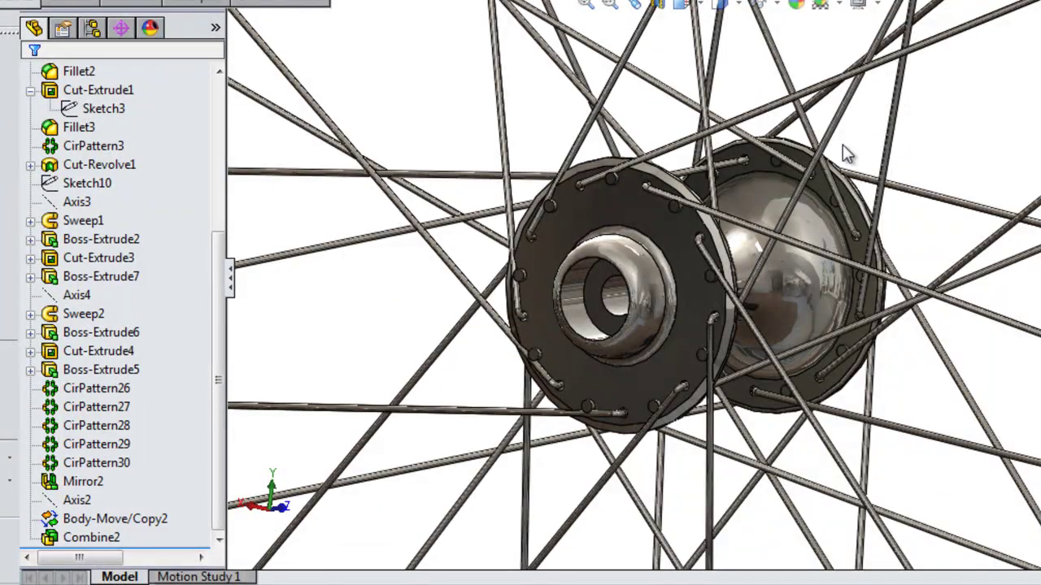
middle_click_drag(846, 154, 759, 149)
middle_click_drag(630, 184, 882, 214)
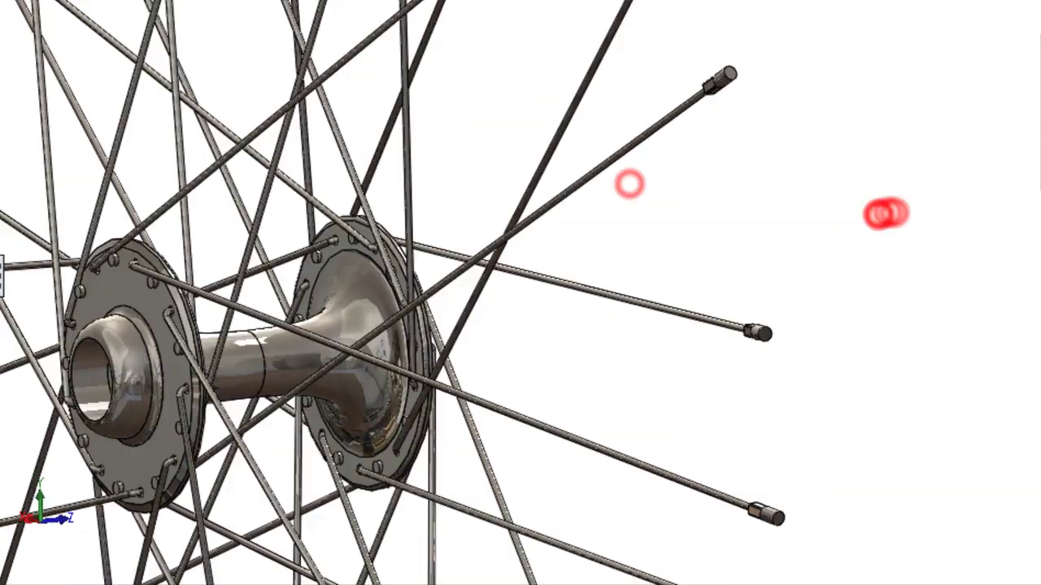